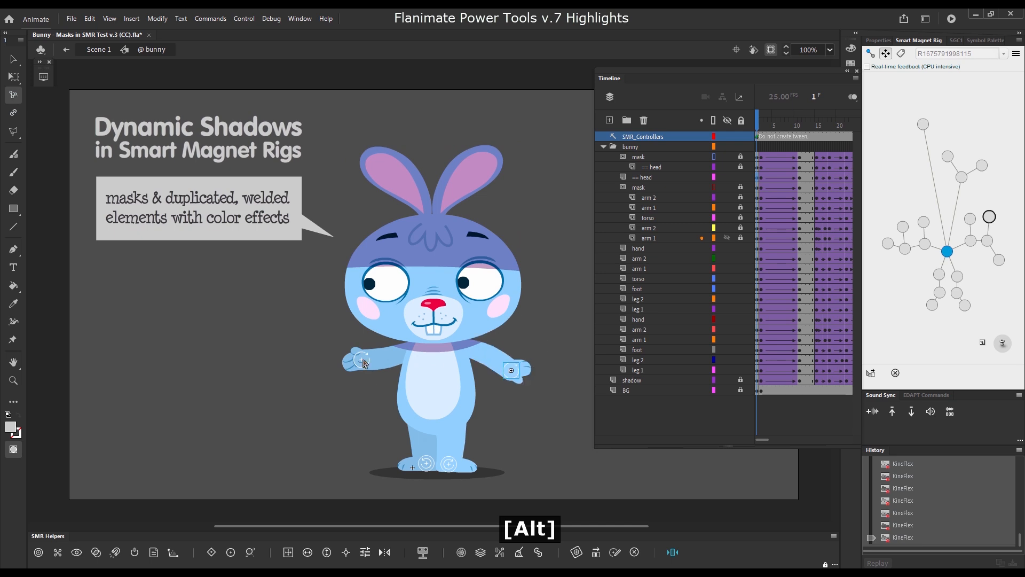
Repose the blue bunny's torso and head slightly in the rig with masked shadows
{"action": "mouse_move", "coordinate": [441, 370]}
{"action": "left_mouse_down"}
{"action": "mouse_move", "coordinate": [465, 372]}
{"action": "mouse_move", "coordinate": [445, 365]}
{"action": "mouse_move", "coordinate": [455, 381]}
{"action": "left_mouse_up"}
{"action": "left_click_drag", "start_coordinate": [473, 323], "coordinate": [475, 337]}
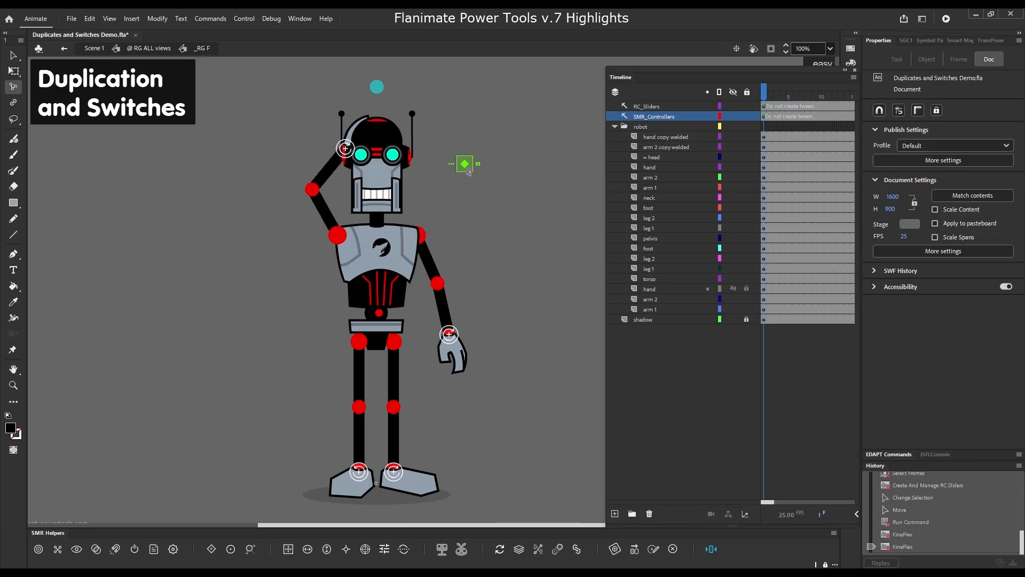
Adjust the robot's green slider controller to switch its duplicated arm parts, and reposition the raised hand beside its head
{"action": "left_click_drag", "start_coordinate": [467, 170], "coordinate": [474, 171]}
{"action": "left_click_drag", "start_coordinate": [352, 152], "coordinate": [346, 162]}
{"action": "key", "text": "F1"}
{"action": "left_click_drag", "start_coordinate": [468, 171], "coordinate": [461, 171]}
{"action": "left_click_drag", "start_coordinate": [341, 163], "coordinate": [349, 134]}
{"action": "left_click_drag", "start_coordinate": [467, 172], "coordinate": [455, 174]}
{"action": "key", "text": "F1"}
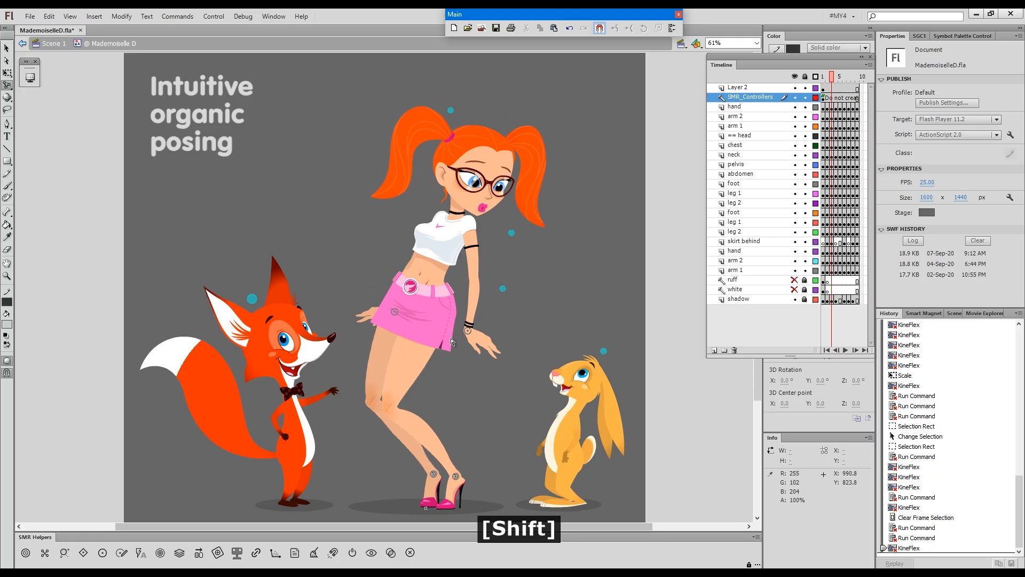
Pose the red-haired woman organically by shifting her body and moving her hand and one foot
{"action": "left_click_drag", "start_coordinate": [497, 299], "coordinate": [501, 290]}
{"action": "left_click_drag", "start_coordinate": [423, 258], "coordinate": [418, 254]}
{"action": "left_click_drag", "start_coordinate": [447, 194], "coordinate": [441, 193]}
{"action": "left_click_drag", "start_coordinate": [461, 322], "coordinate": [526, 297]}
{"action": "left_click_drag", "start_coordinate": [461, 481], "coordinate": [451, 452]}
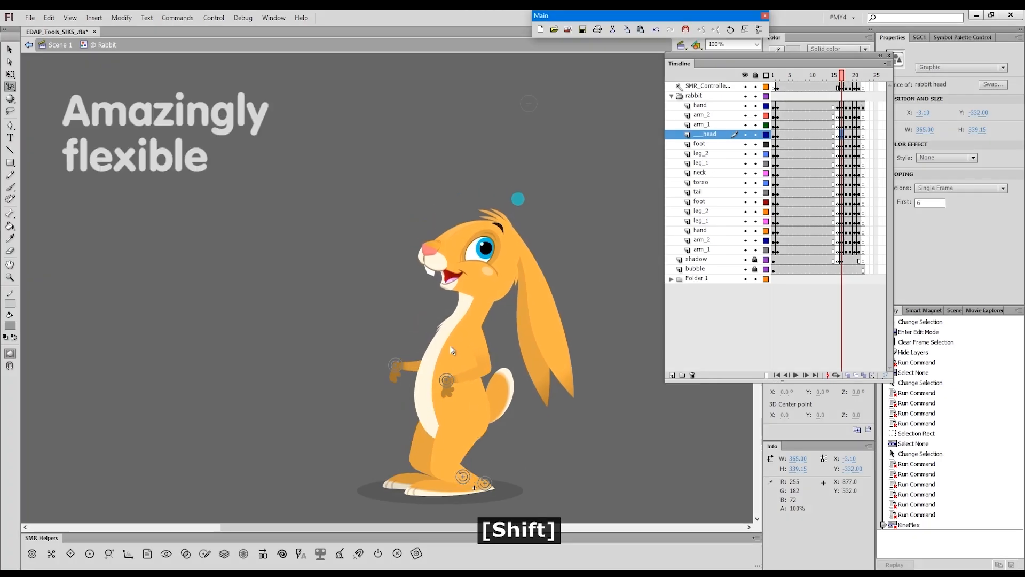
Pose the rabbit by raising its arms, lifting one leg forward and shifting its torso across the keyframes
{"action": "left_click_drag", "start_coordinate": [422, 310], "coordinate": [406, 319]}
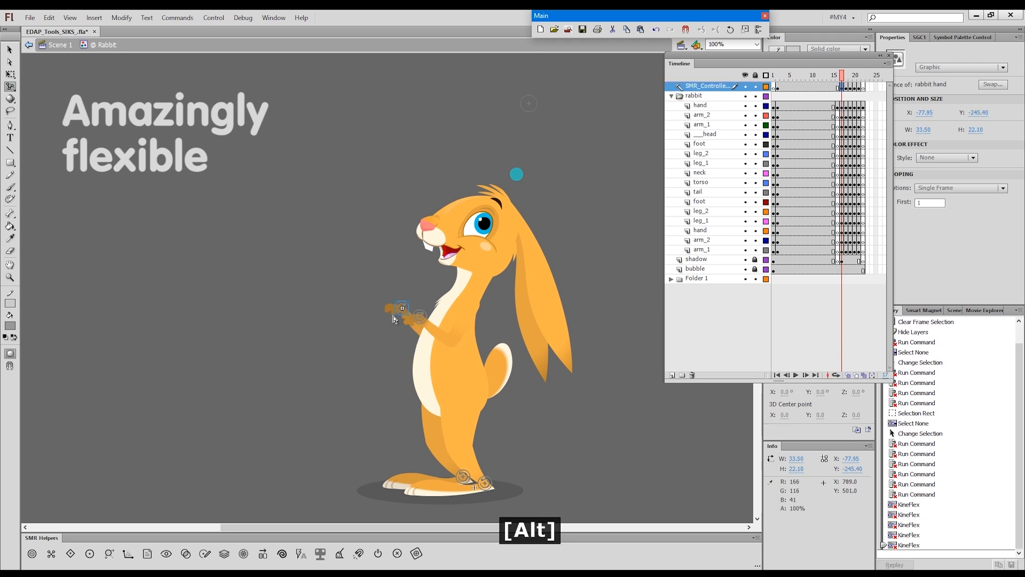
{"action": "left_click_drag", "start_coordinate": [484, 482], "coordinate": [387, 425]}
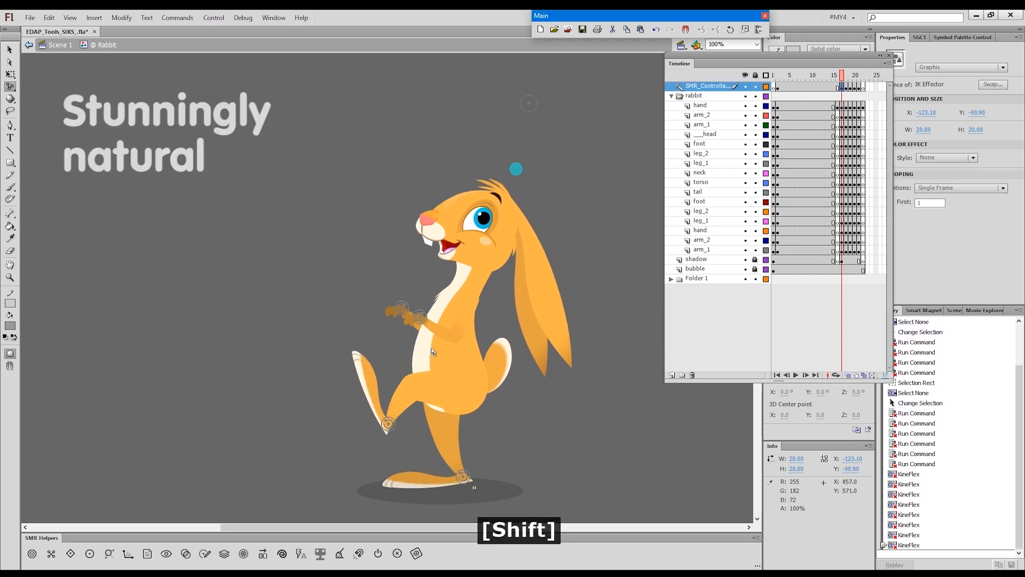
{"action": "left_click_drag", "start_coordinate": [462, 344], "coordinate": [467, 339]}
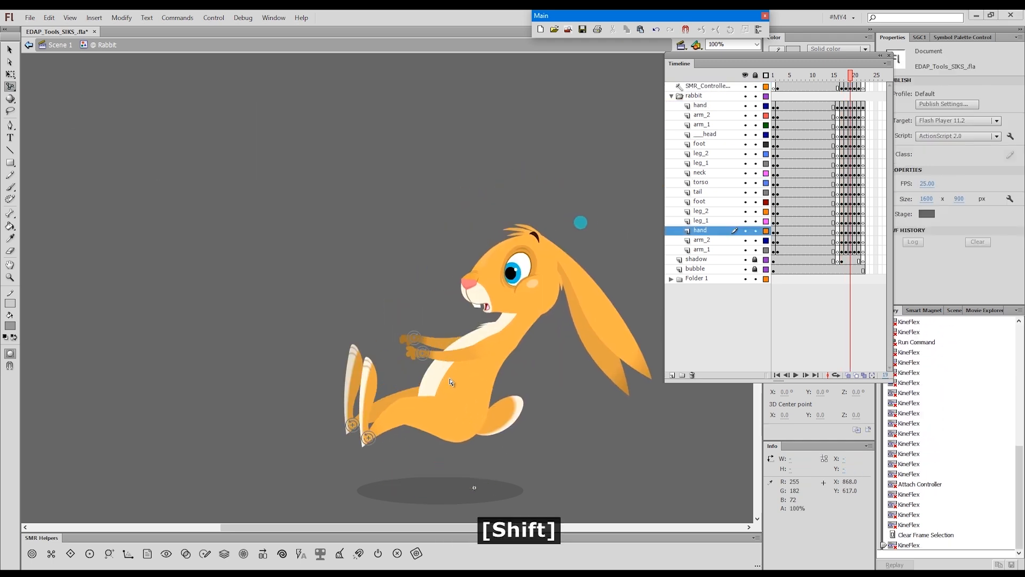
{"action": "left_click_drag", "start_coordinate": [451, 382], "coordinate": [470, 352]}
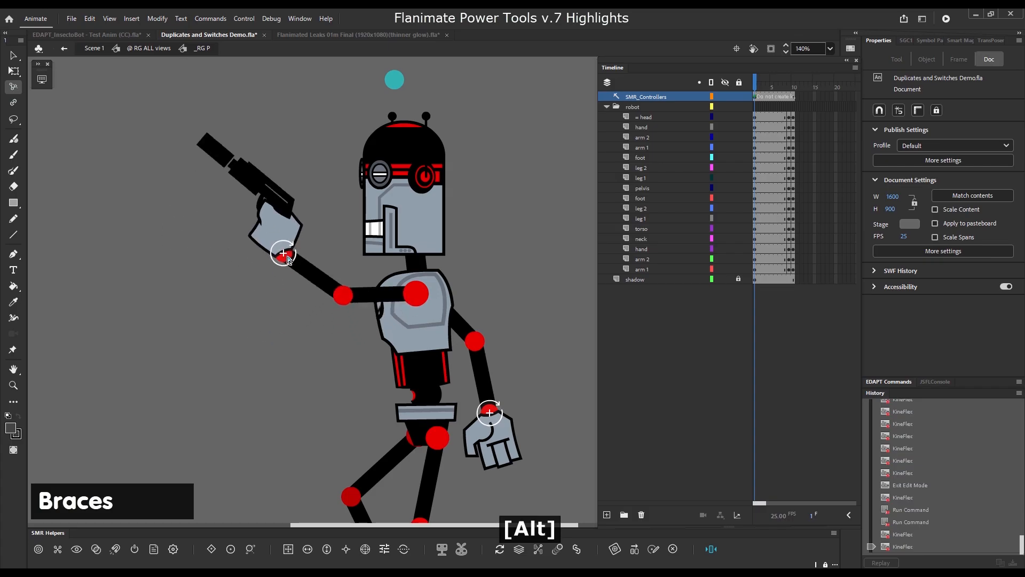
Move the robot's gun hand, create an IK brace for both hand effectors, and place it in front of the head
{"action": "left_click_drag", "start_coordinate": [289, 261], "coordinate": [295, 257]}
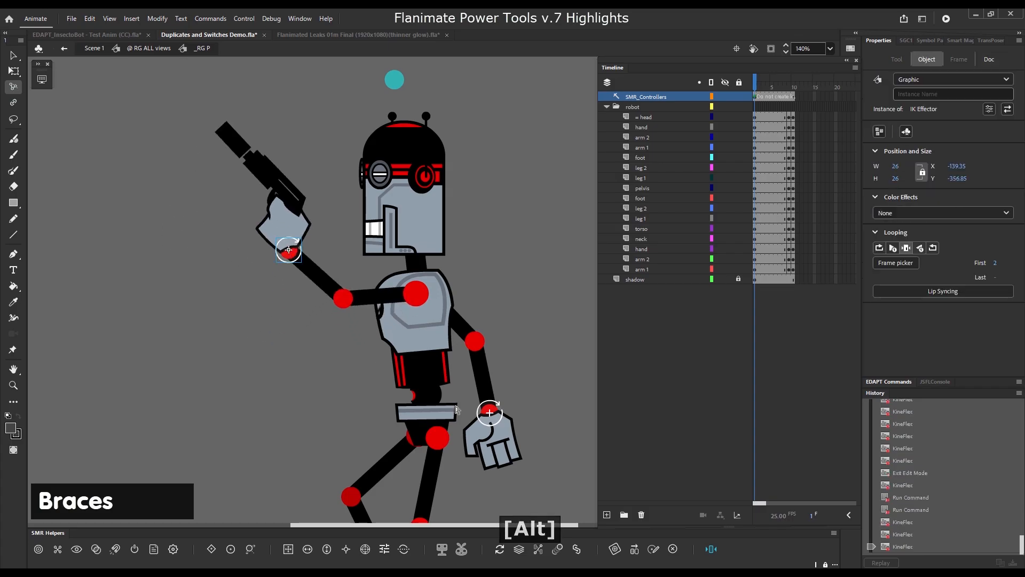
{"action": "key", "text": "v"}
{"action": "left_click", "coordinate": [488, 413], "text": "alt+shift"}
{"action": "left_click", "coordinate": [62, 549]}
{"action": "left_click", "coordinate": [377, 395]}
{"action": "left_click_drag", "start_coordinate": [449, 310], "coordinate": [163, 152]}
With KineFlex, lower the gun hand, bring the other hand onto the gun, and move both through the brace controller
{"action": "key", "text": "g"}
{"action": "left_click_drag", "start_coordinate": [295, 245], "coordinate": [279, 303]}
{"action": "left_click_drag", "start_coordinate": [498, 404], "coordinate": [305, 293]}
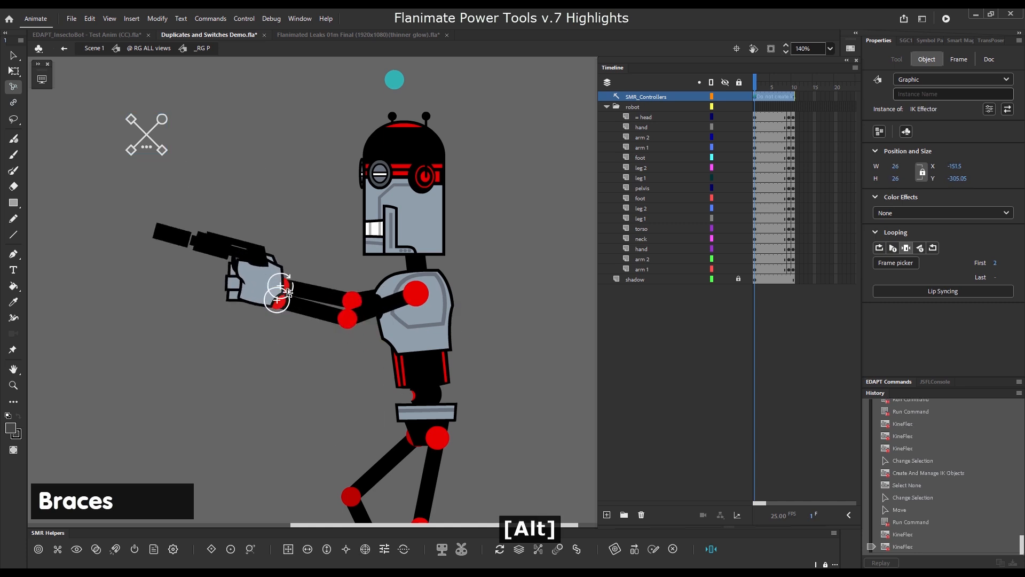
{"action": "left_click_drag", "start_coordinate": [162, 153], "coordinate": [178, 106]}
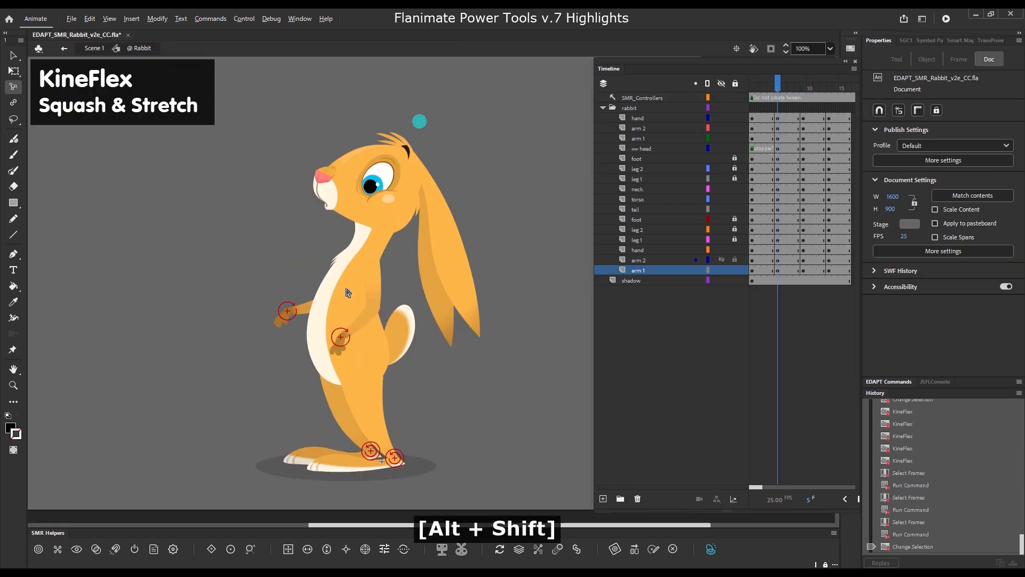
Squash and stretch the rabbit's arm and torso with KineFlex on frame 5
{"action": "left_click_drag", "start_coordinate": [346, 290], "coordinate": [360, 238]}
{"action": "left_click_drag", "start_coordinate": [352, 273], "coordinate": [345, 210]}
{"action": "left_click_drag", "start_coordinate": [348, 302], "coordinate": [373, 276]}
Go to the keyframe at frame 9 and squash and stretch the rabbit's torso there
{"action": "key", "text": "."}
{"action": "left_click_drag", "start_coordinate": [346, 342], "coordinate": [347, 357]}
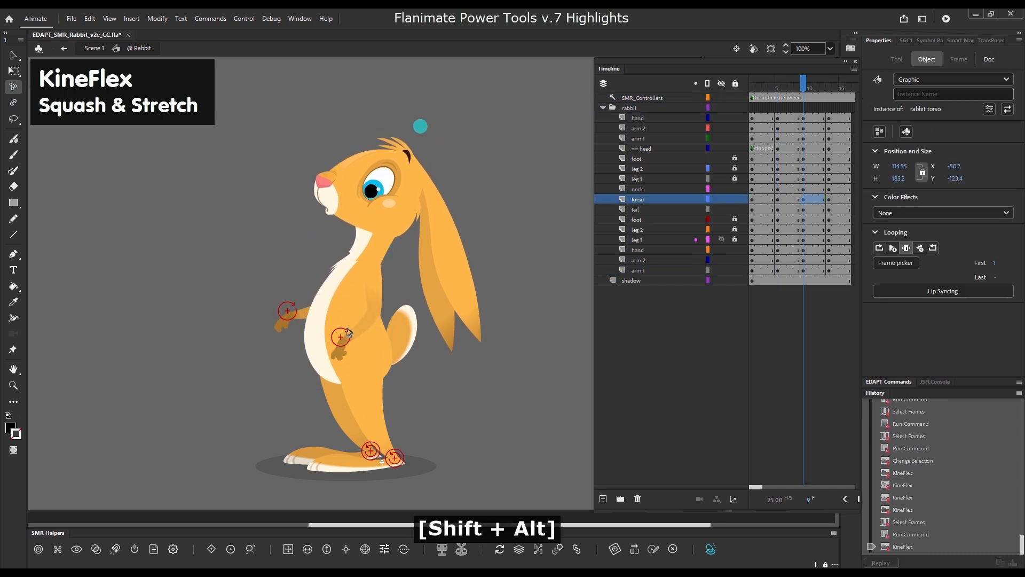
{"action": "left_click_drag", "start_coordinate": [368, 300], "coordinate": [370, 308]}
Unlock the rabbit's foot and leg layers, lower its torso so the knees bend, and adjust the neck area
{"action": "left_click_drag", "start_coordinate": [734, 158], "coordinate": [735, 240]}
{"action": "left_click_drag", "start_coordinate": [337, 309], "coordinate": [341, 325]}
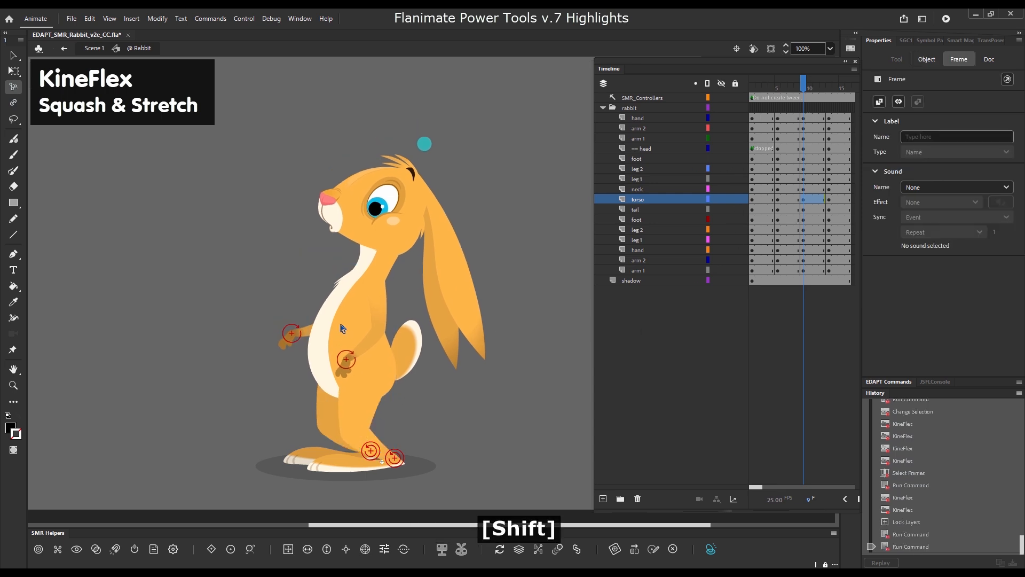
{"action": "left_click_drag", "start_coordinate": [373, 263], "coordinate": [366, 262]}
{"action": "left_click_drag", "start_coordinate": [368, 222], "coordinate": [364, 226]}
{"action": "left_click_drag", "start_coordinate": [369, 262], "coordinate": [367, 265]}
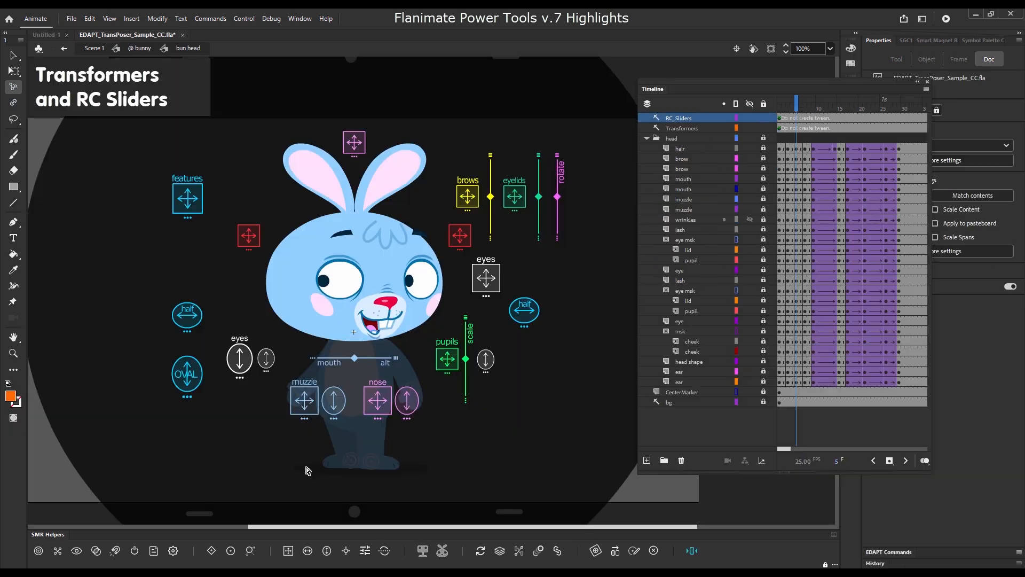
Swing the bunny's ears with their transformer, and adjust the half-head and muzzle transformers
{"action": "left_click_drag", "start_coordinate": [354, 143], "coordinate": [319, 152]}
{"action": "left_click_drag", "start_coordinate": [524, 310], "coordinate": [464, 348]}
{"action": "left_click_drag", "start_coordinate": [333, 401], "coordinate": [334, 320]}
{"action": "left_click", "coordinate": [588, 277]}
Unlock the hair layer, rotate the hair tuft, and move the features transformer upward on the next keyframe
{"action": "left_click", "coordinate": [763, 149]}
{"action": "left_click_drag", "start_coordinate": [391, 247], "coordinate": [393, 243]}
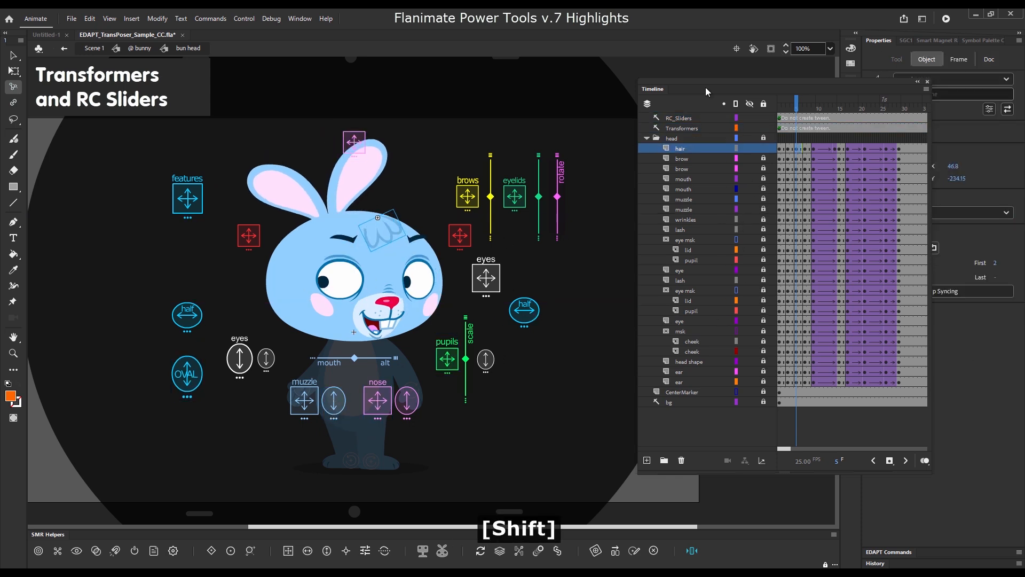
{"action": "key", "text": "period"}
{"action": "left_click_drag", "start_coordinate": [190, 207], "coordinate": [191, 188]}
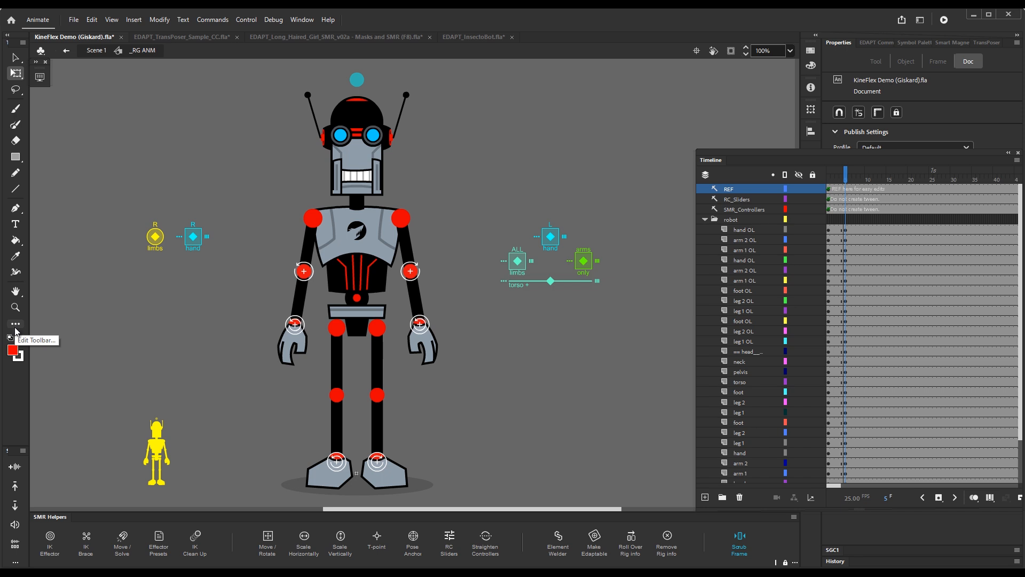
Add the KineFlex (SMR Tool) to the toolbar below Free Transform and activate it
{"action": "left_click", "coordinate": [16, 324]}
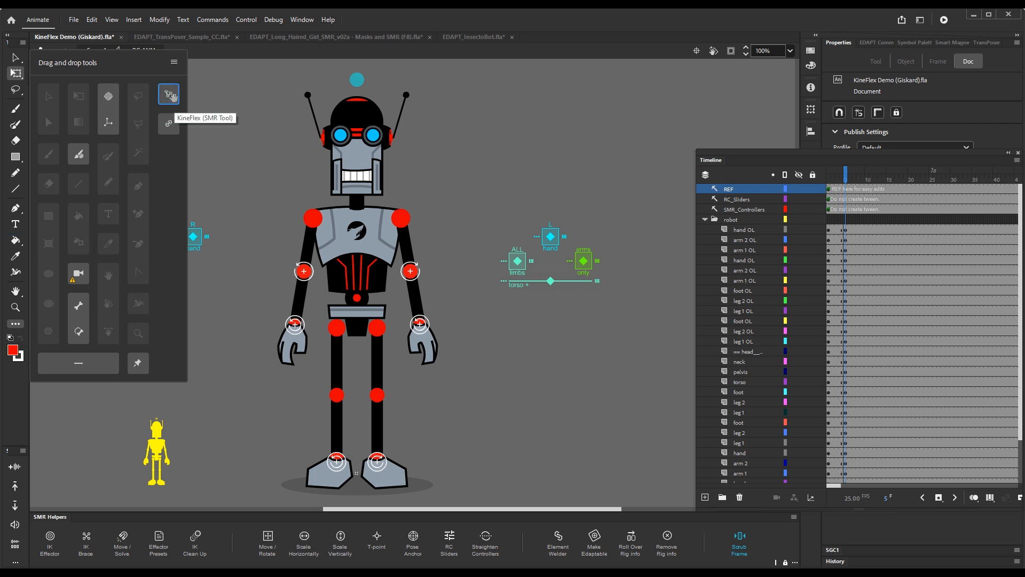
{"action": "left_click_drag", "start_coordinate": [172, 97], "coordinate": [21, 85]}
{"action": "left_click", "coordinate": [29, 213]}
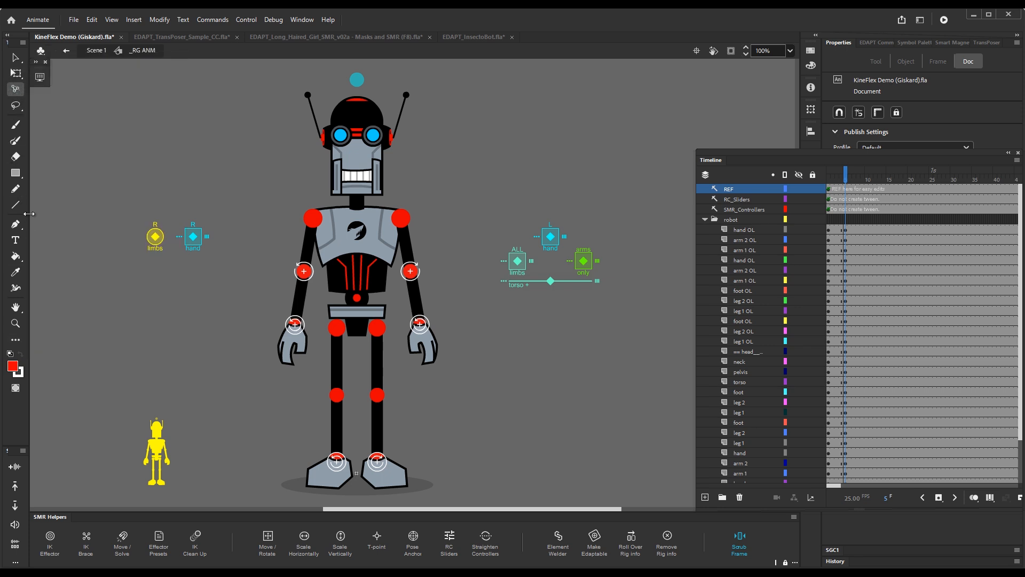
{"action": "left_click", "coordinate": [14, 89]}
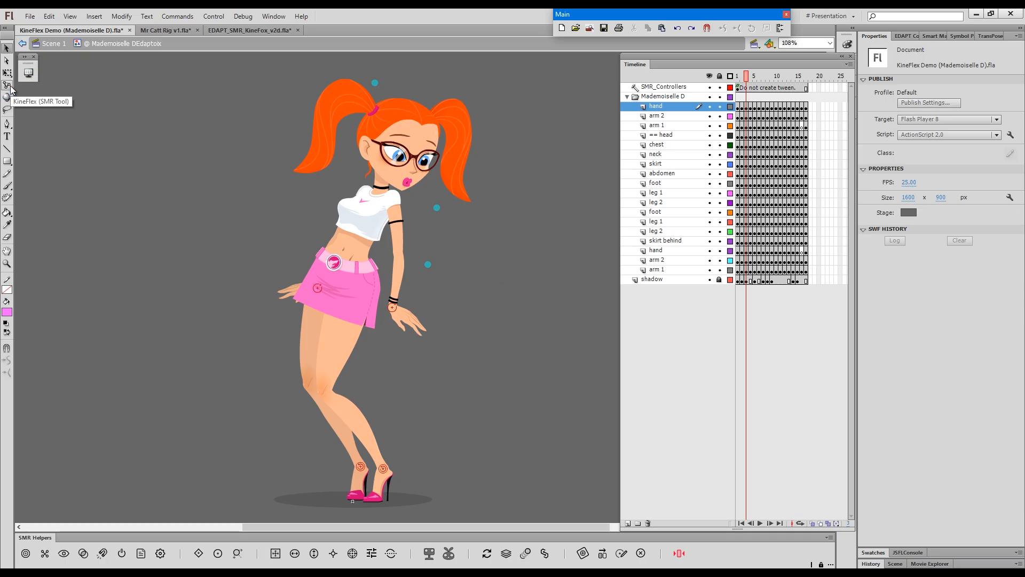
Find the 02 KineFlex (SMR Tool) command and activate the tool for the Mademoiselle D rig
{"action": "left_click", "coordinate": [165, 19]}
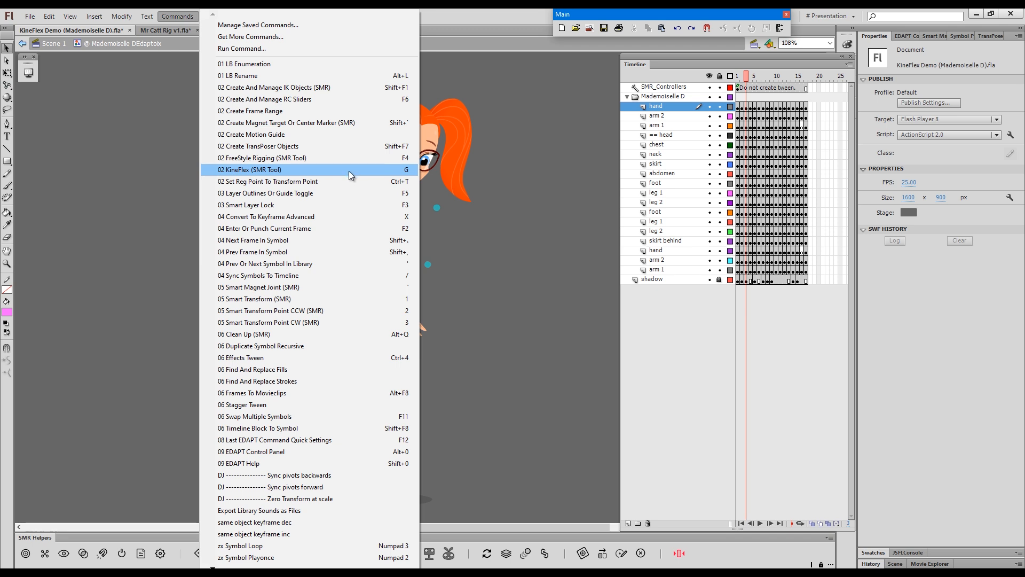
{"action": "left_click", "coordinate": [110, 202]}
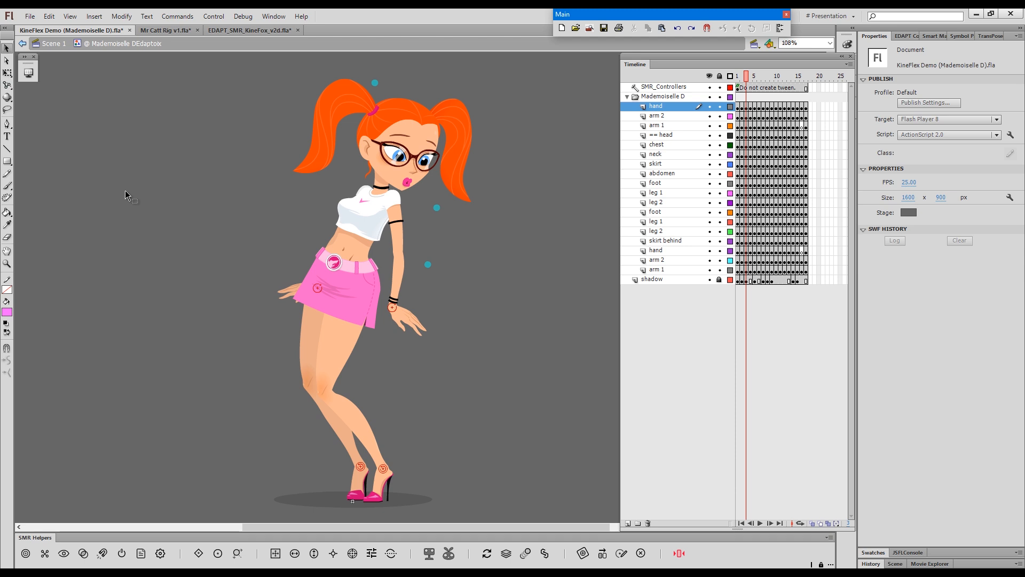
{"action": "key", "text": "g"}
Raise Mademoiselle D's front foot off the ground and nudge her skirt with KineFlex, then deselect
{"action": "left_click_drag", "start_coordinate": [386, 471], "coordinate": [387, 483]}
{"action": "left_click", "coordinate": [386, 482]}
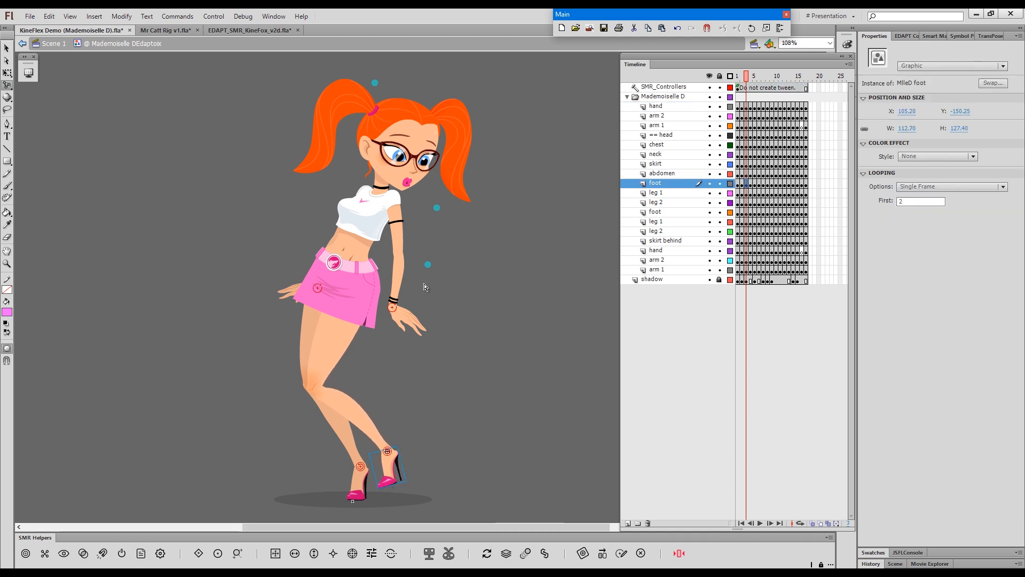
{"action": "left_click_drag", "start_coordinate": [375, 314], "coordinate": [383, 317]}
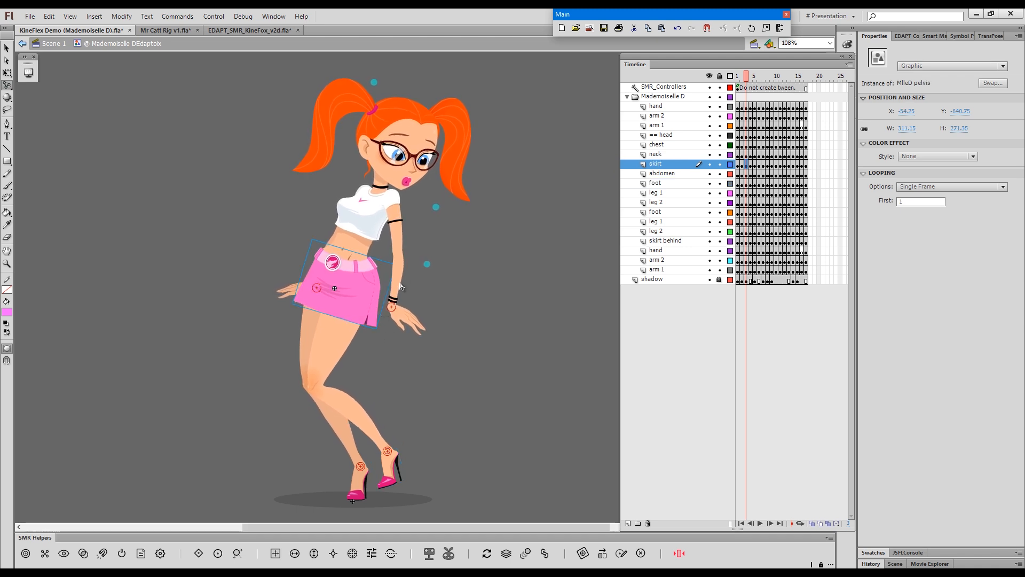
{"action": "left_click", "coordinate": [497, 364]}
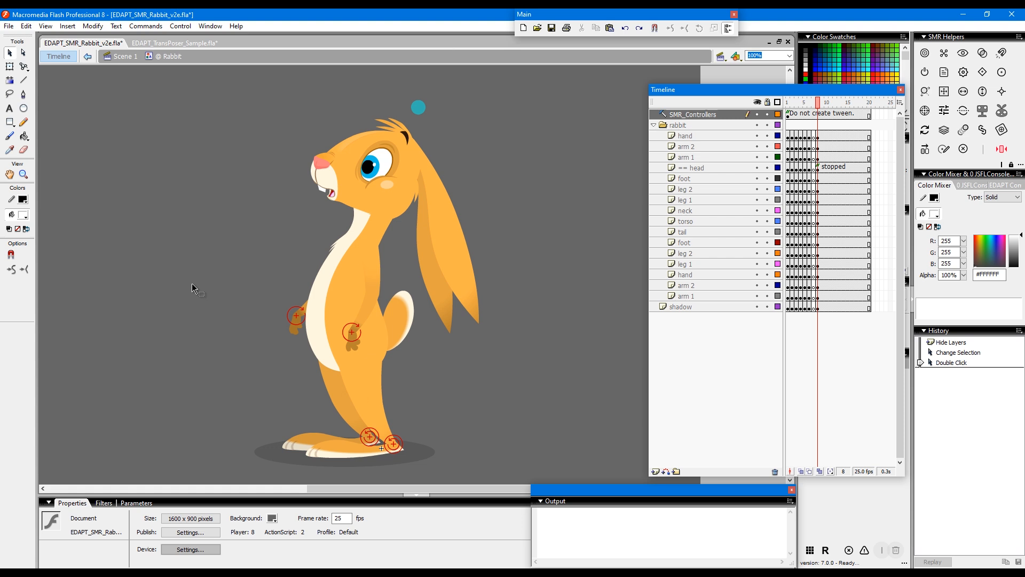
In Macromedia Flash Professional 8, activate KineFlex and move the rabbit's torso down and backward so its knees bend
{"action": "key", "text": "g"}
{"action": "key", "text": "g"}
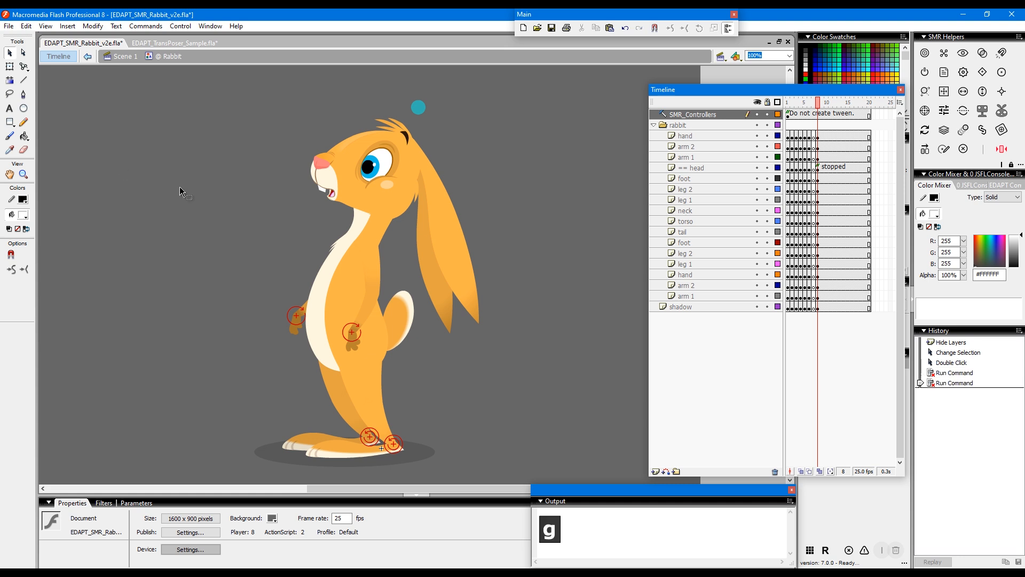
{"action": "left_click", "coordinate": [24, 67]}
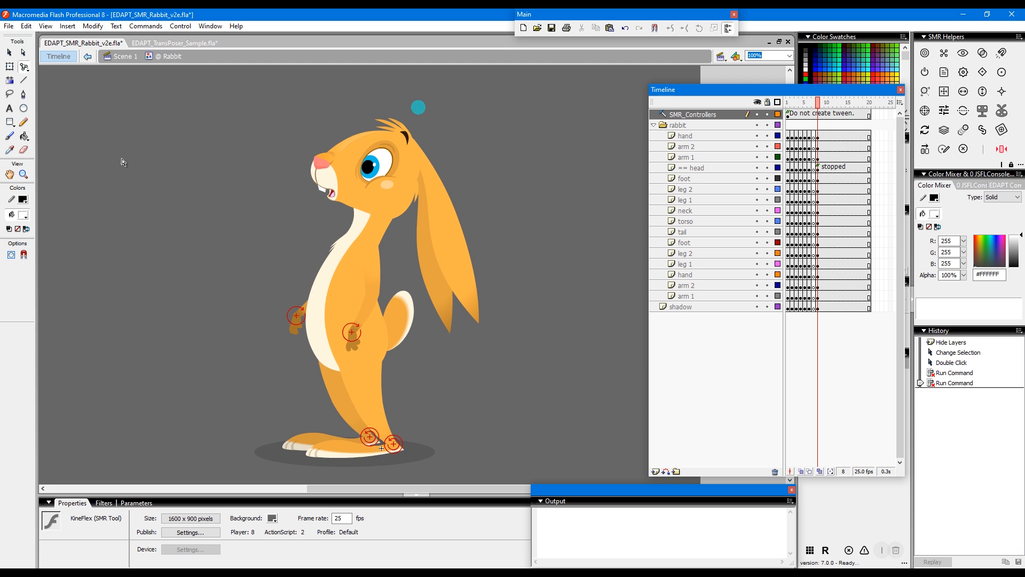
{"action": "left_click_drag", "start_coordinate": [343, 299], "coordinate": [357, 310]}
{"action": "left_click", "coordinate": [550, 331]}
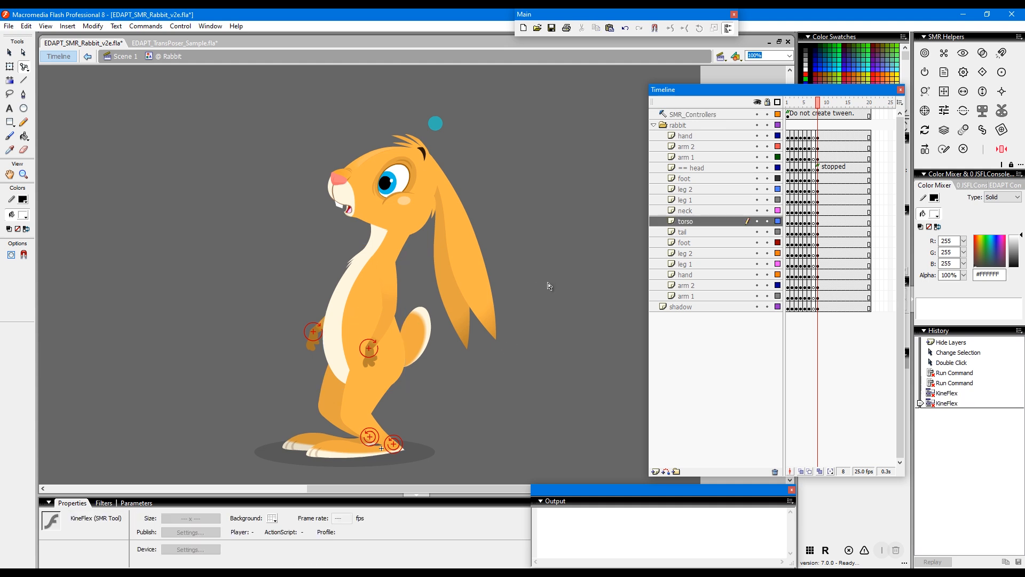
Review the KineFlex Quick Settings in Flash 8 and Animate, and close them without changes
{"action": "key", "text": "shift"}
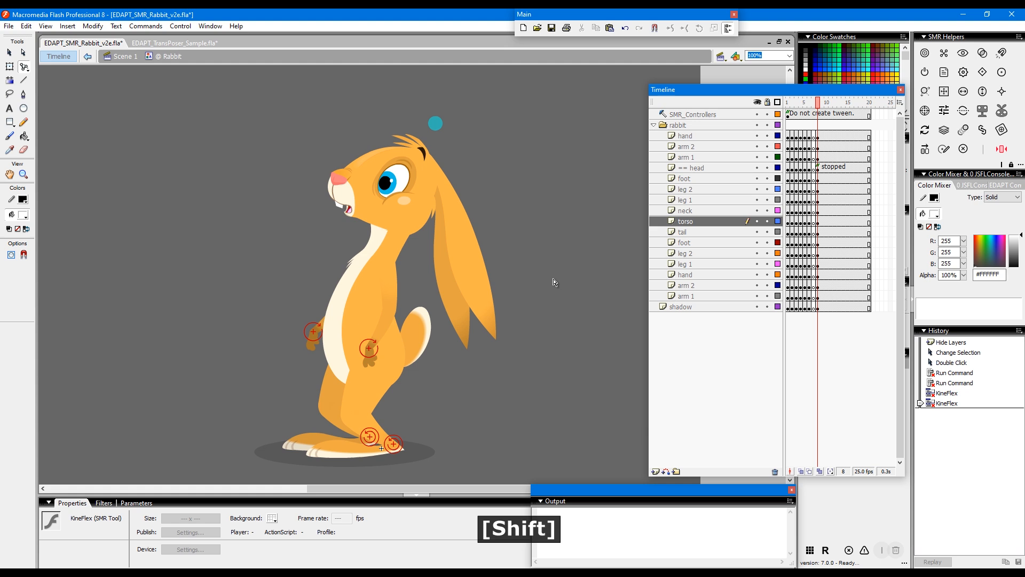
{"action": "key", "text": "shift+g"}
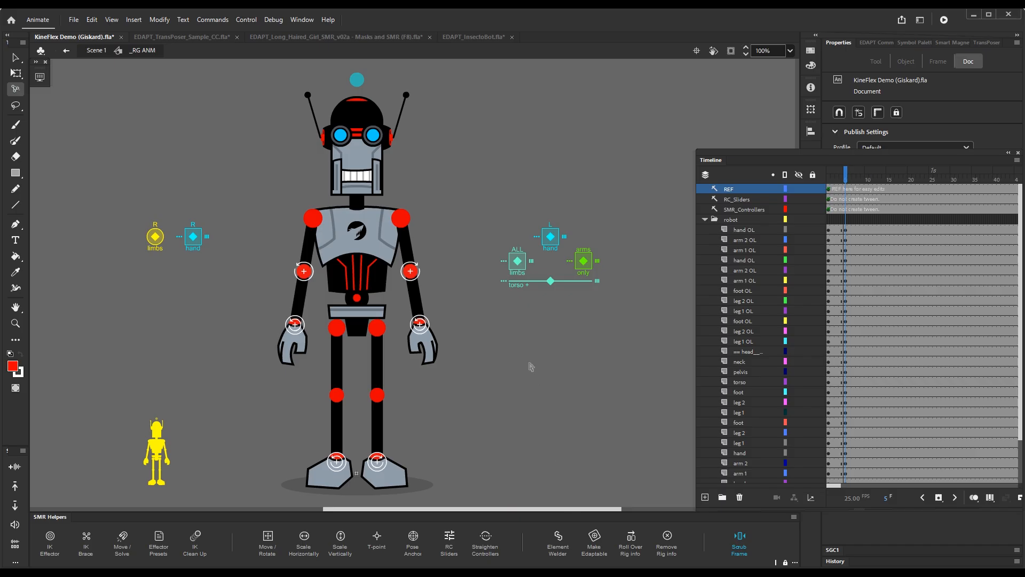
{"action": "key", "text": "shift+g"}
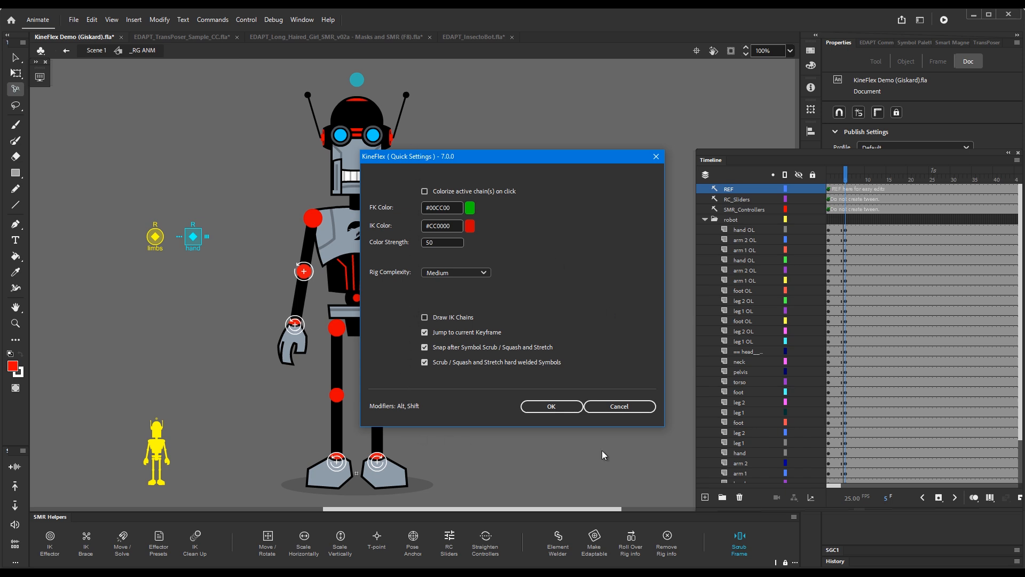
{"action": "left_click", "coordinate": [620, 407]}
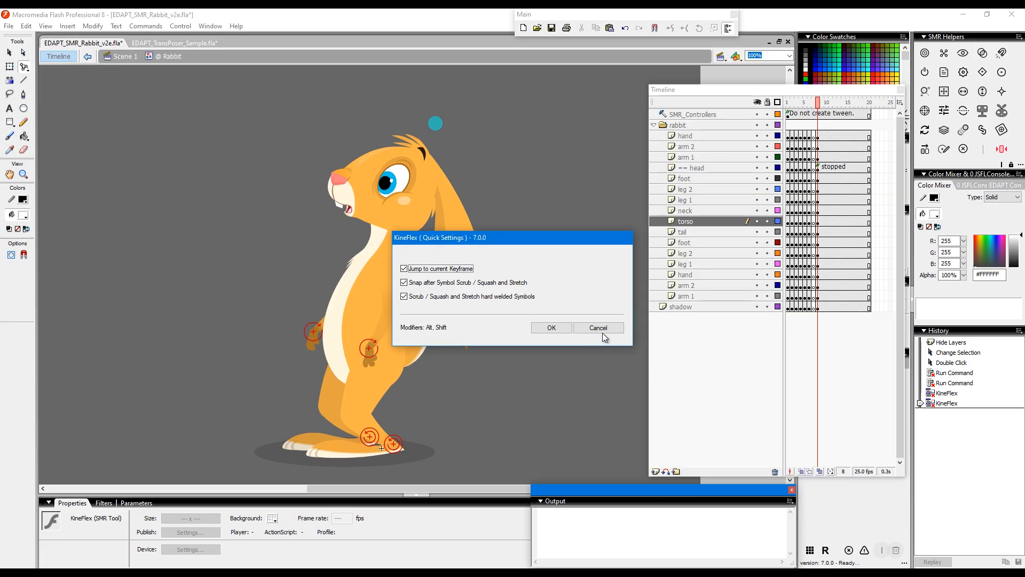
{"action": "left_click", "coordinate": [602, 330]}
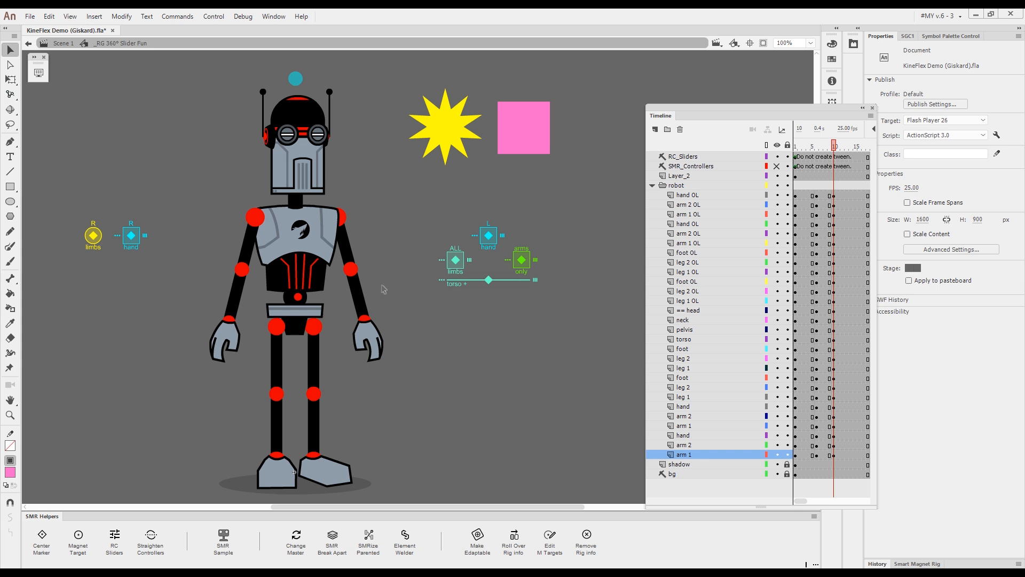
Activate KineFlex, rotate the robot's torso from side to side at the waist, and adjust its upper arm
{"action": "key", "text": "m"}
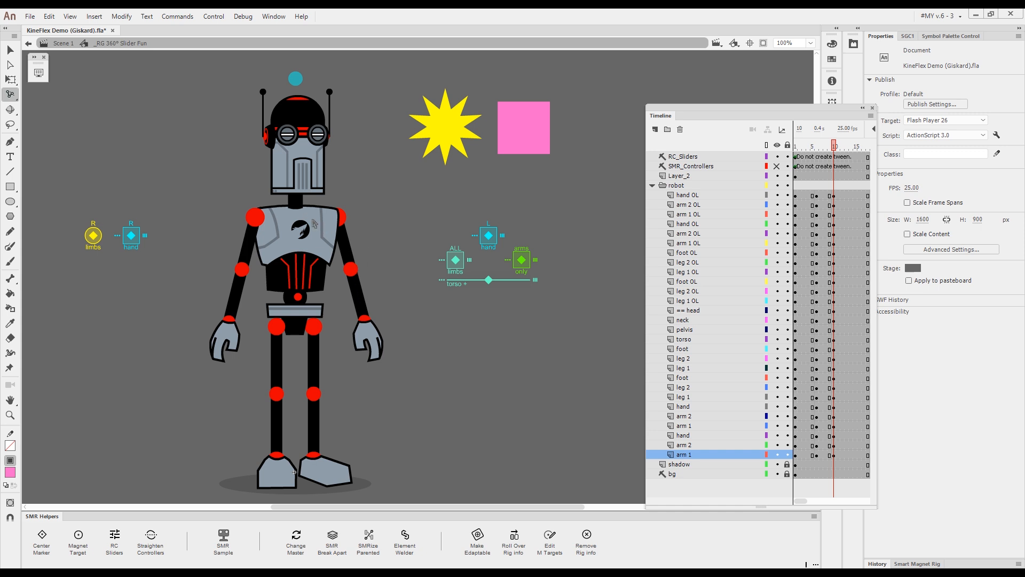
{"action": "mouse_move", "coordinate": [309, 229]}
{"action": "left_mouse_down"}
{"action": "mouse_move", "coordinate": [330, 238]}
{"action": "mouse_move", "coordinate": [314, 228]}
{"action": "left_mouse_up"}
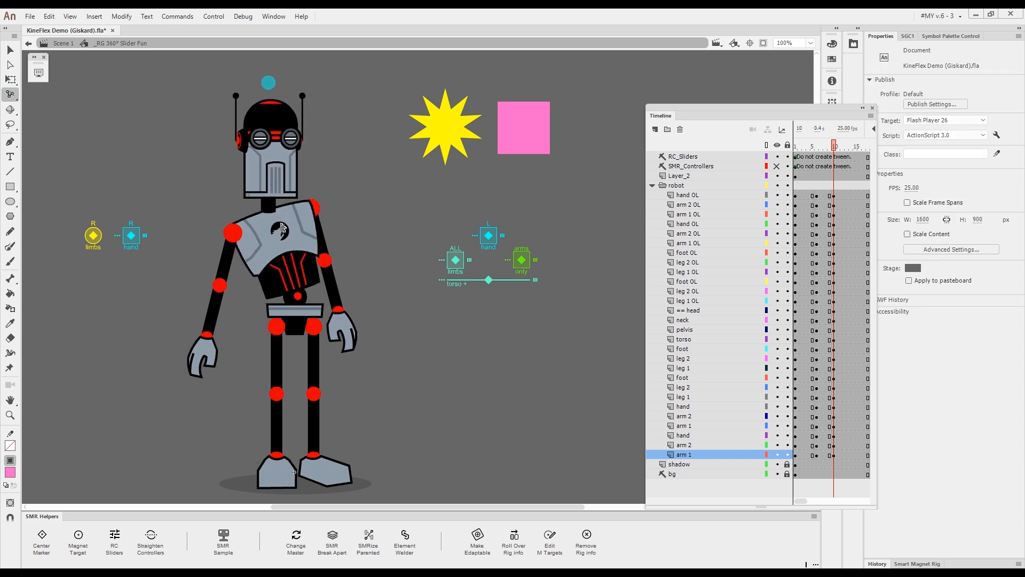
{"action": "mouse_move", "coordinate": [318, 228]}
{"action": "left_mouse_down"}
{"action": "mouse_move", "coordinate": [332, 232]}
{"action": "mouse_move", "coordinate": [300, 225]}
{"action": "mouse_move", "coordinate": [314, 226]}
{"action": "left_mouse_up"}
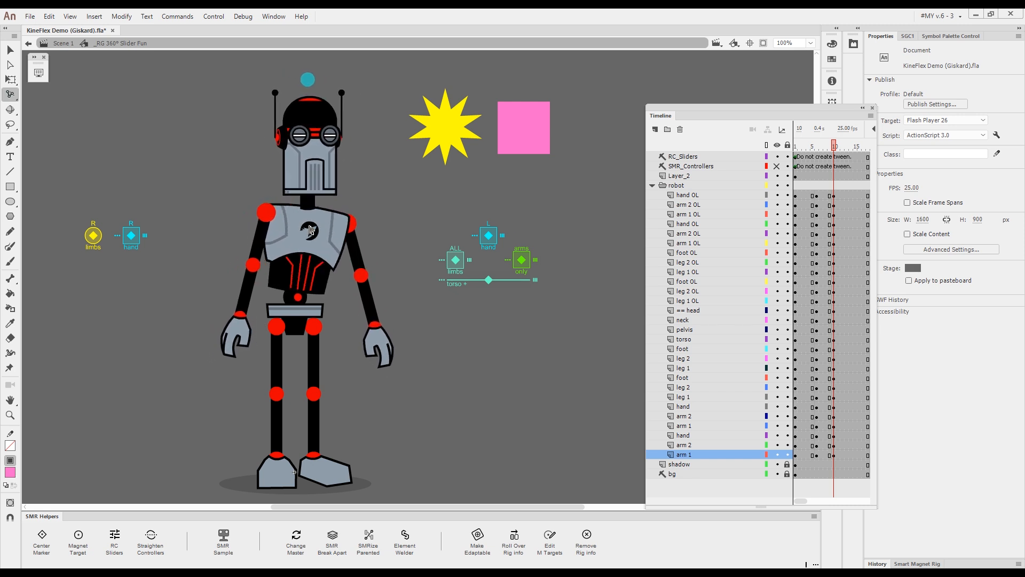
{"action": "left_click_drag", "start_coordinate": [319, 233], "coordinate": [354, 248]}
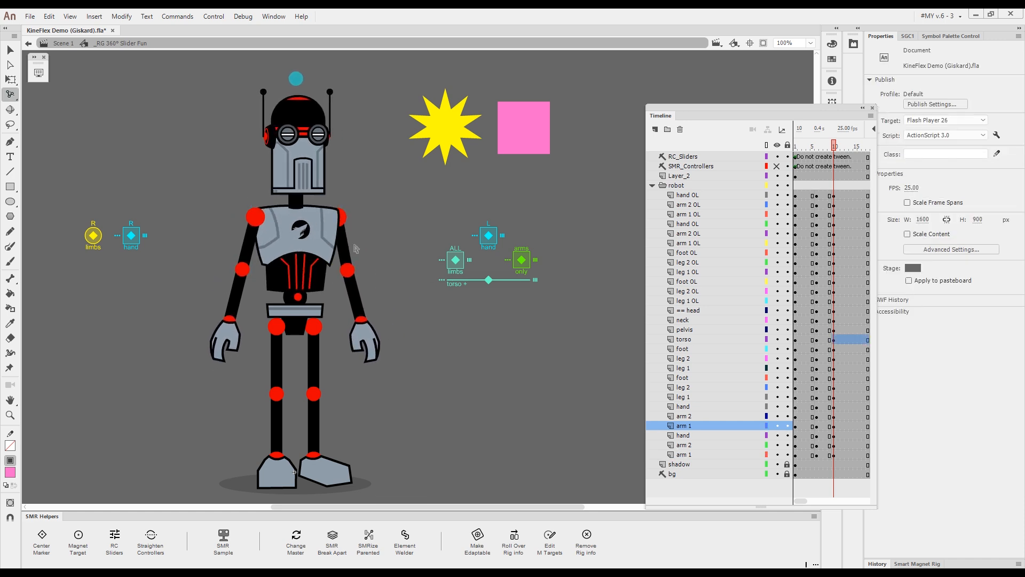
Pose the robot with KineFlex by adjusting its neck and torso and swinging both arms outward, and deselect
{"action": "left_click_drag", "start_coordinate": [359, 283], "coordinate": [373, 302]}
{"action": "left_click_drag", "start_coordinate": [297, 82], "coordinate": [319, 81]}
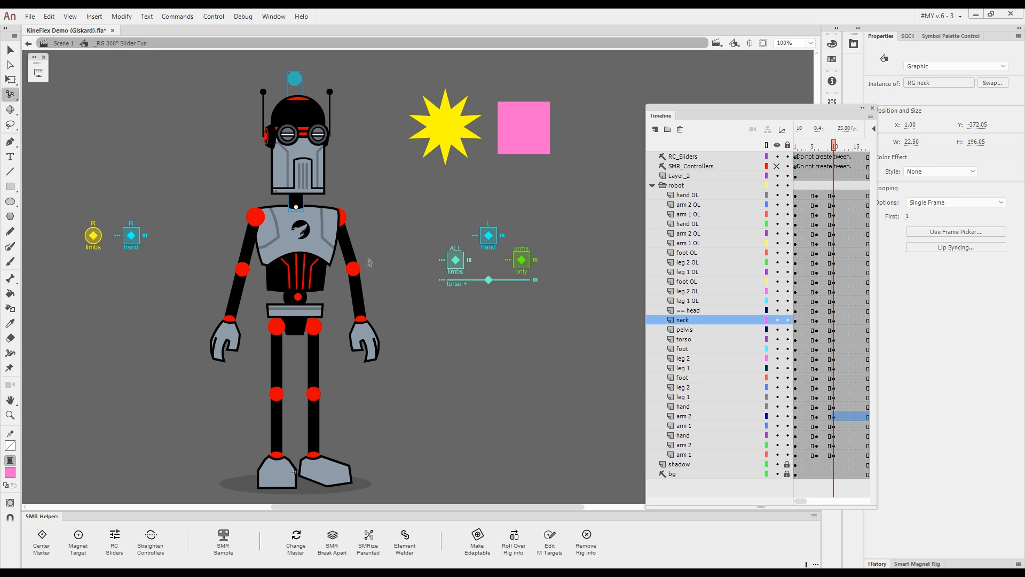
{"action": "key", "text": "alt"}
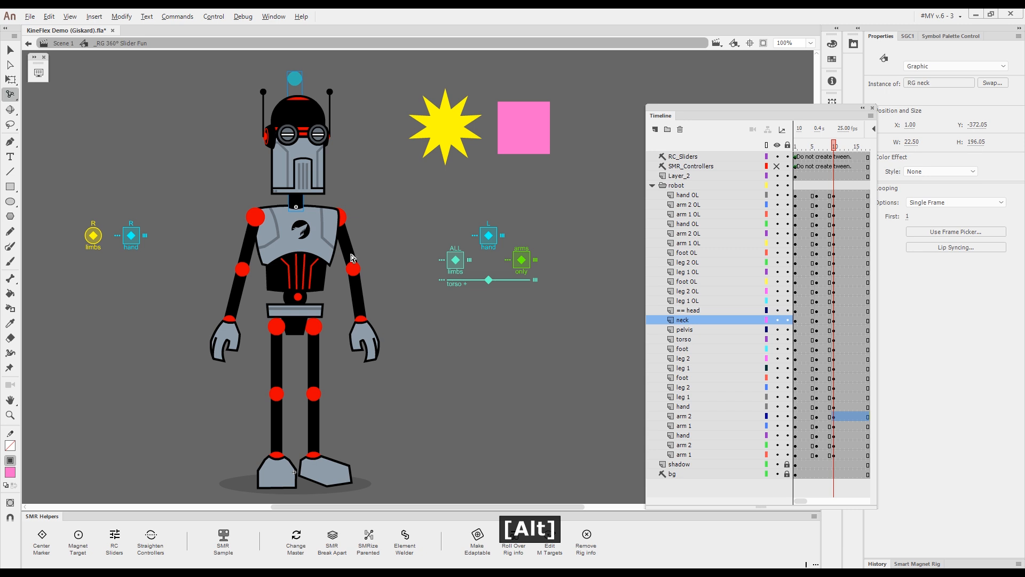
{"action": "mouse_move", "coordinate": [351, 259]}
{"action": "left_mouse_down"}
{"action": "mouse_move", "coordinate": [379, 232]}
{"action": "mouse_move", "coordinate": [367, 251]}
{"action": "left_mouse_up"}
{"action": "left_click_drag", "start_coordinate": [307, 222], "coordinate": [247, 231]}
{"action": "key", "text": "alt"}
{"action": "key", "text": "alt"}
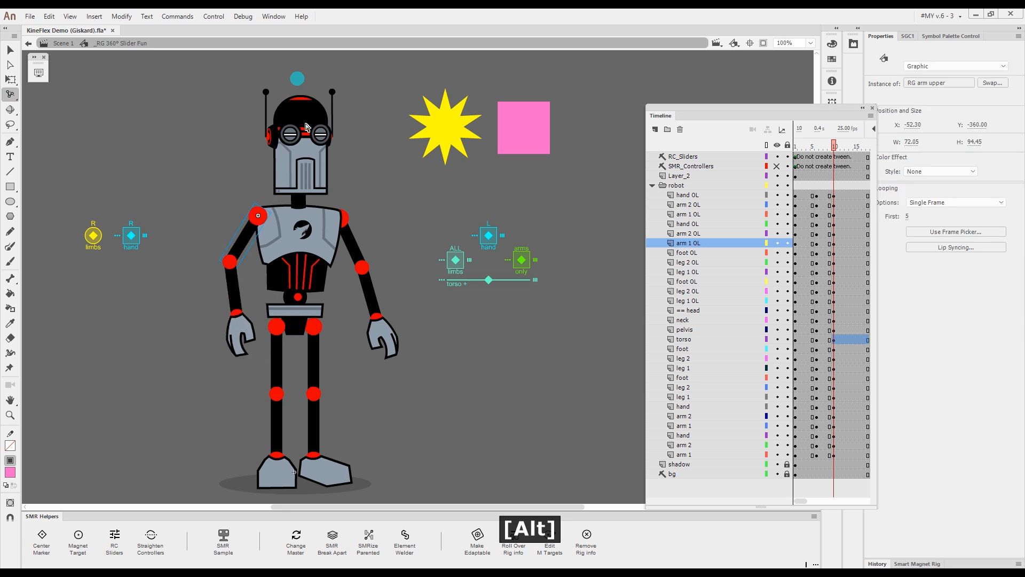
{"action": "left_click", "coordinate": [452, 351]}
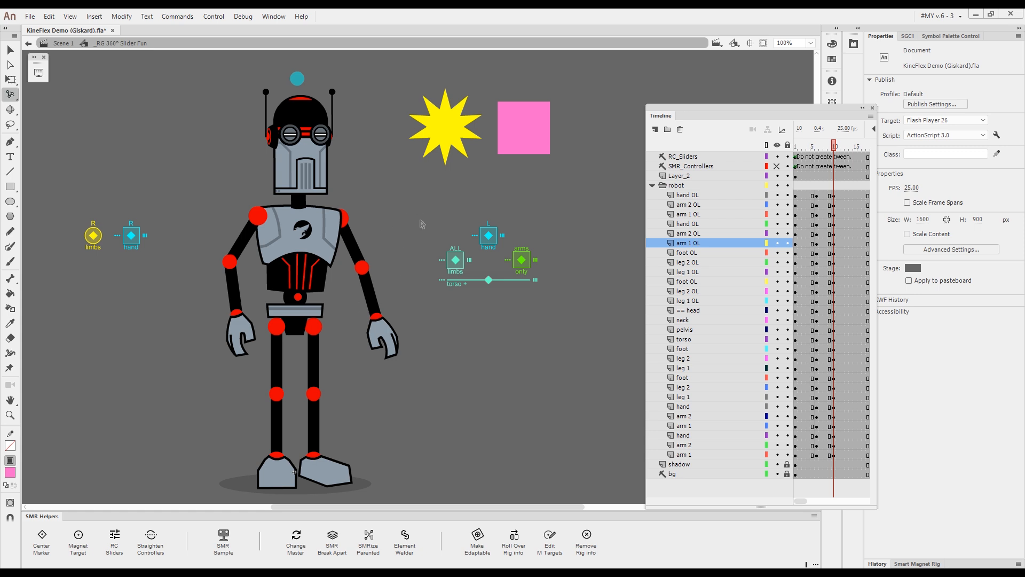
Cycle the robot's lowered hand, on the viewer's right, through its drawings with KineFlex and settle on frame 1
{"action": "key", "text": "alt+shift"}
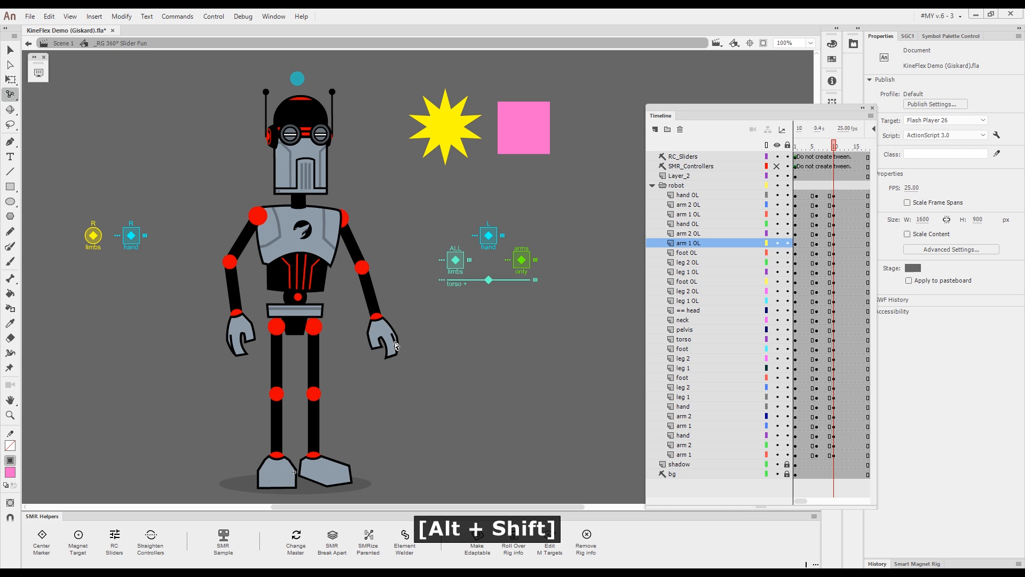
{"action": "key", "text": "shift+alt"}
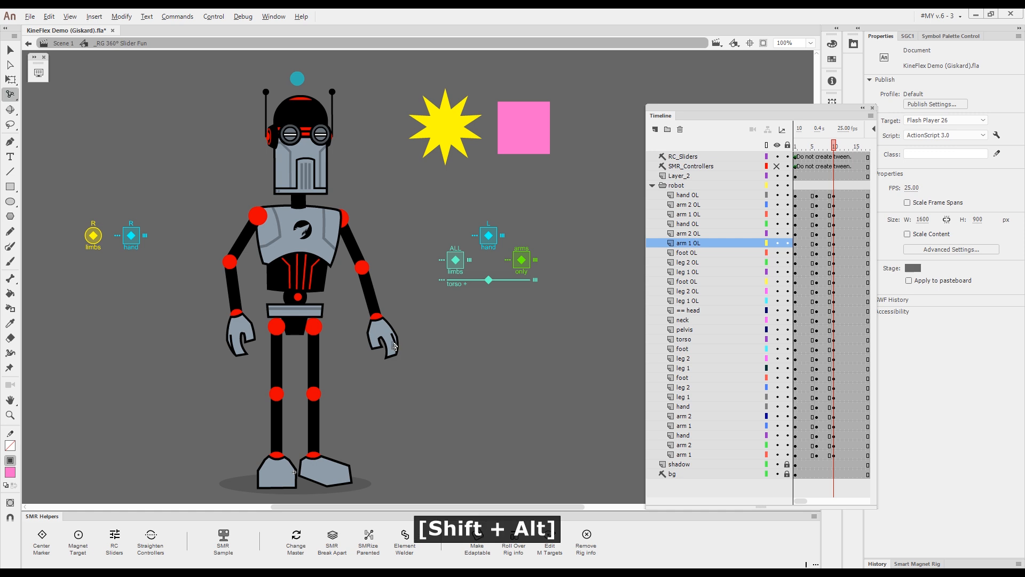
{"action": "left_click", "coordinate": [397, 342]}
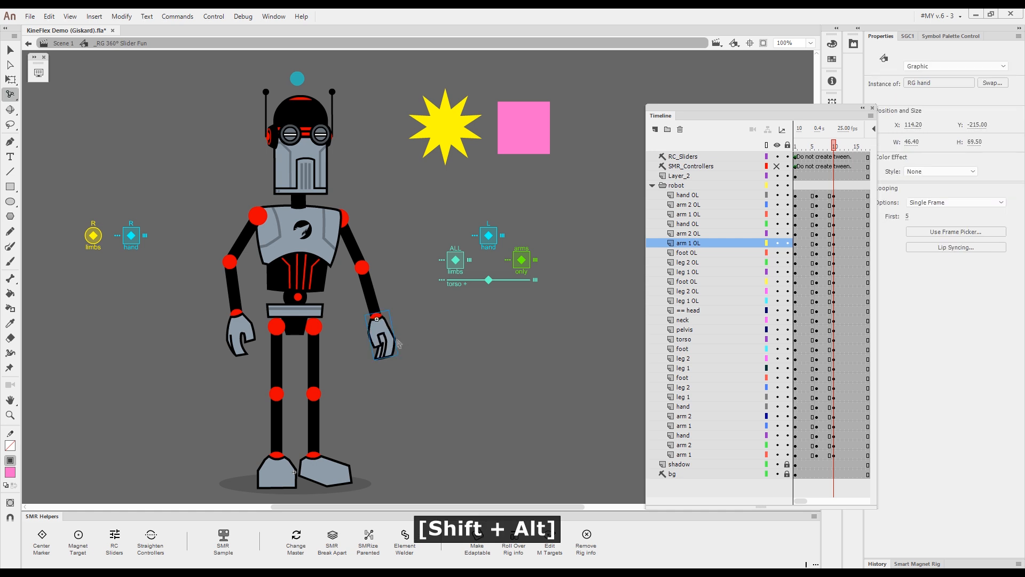
{"action": "left_click", "coordinate": [400, 343], "text": "alt+shift"}
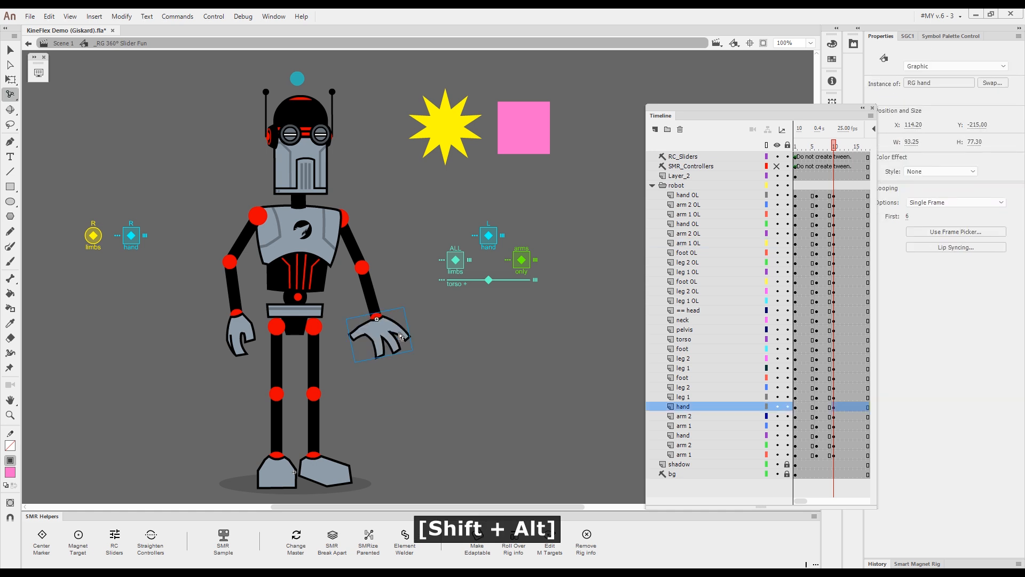
{"action": "left_click", "coordinate": [407, 329], "text": "alt+shift"}
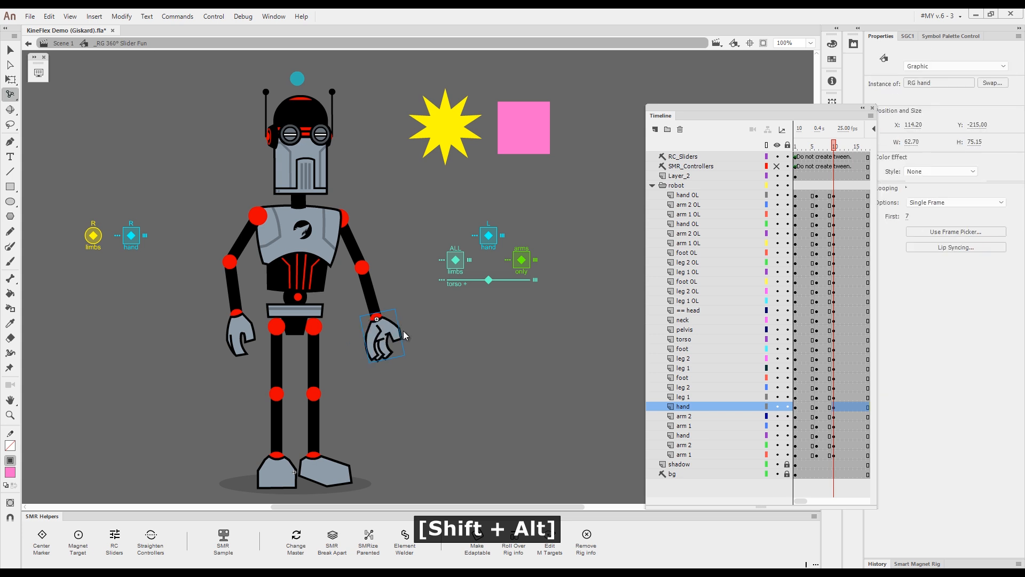
{"action": "left_click", "coordinate": [395, 336], "text": "alt+shift"}
{"action": "left_click", "coordinate": [404, 334], "text": "alt+shift"}
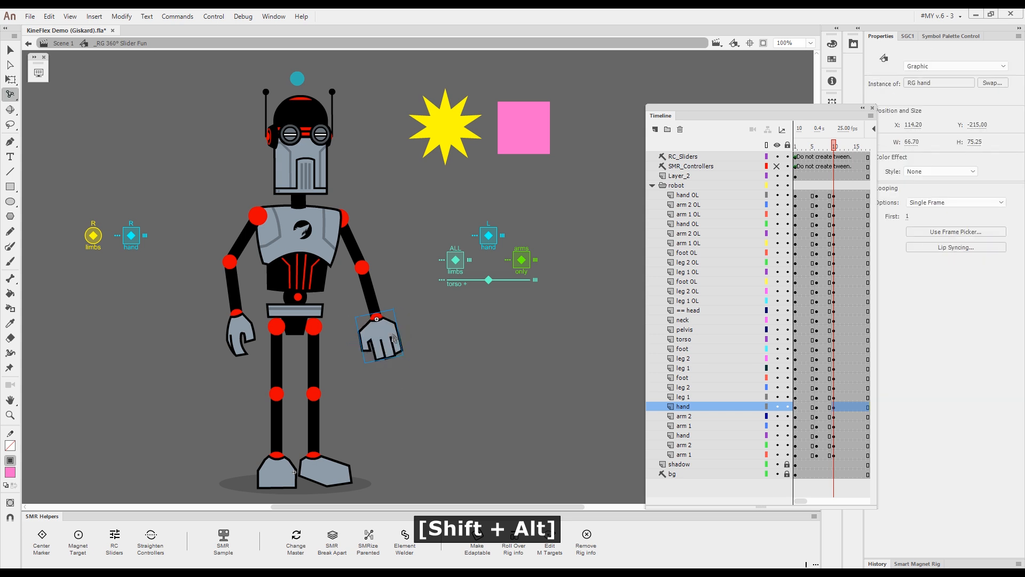
{"action": "left_click", "coordinate": [395, 336], "text": "alt+shift"}
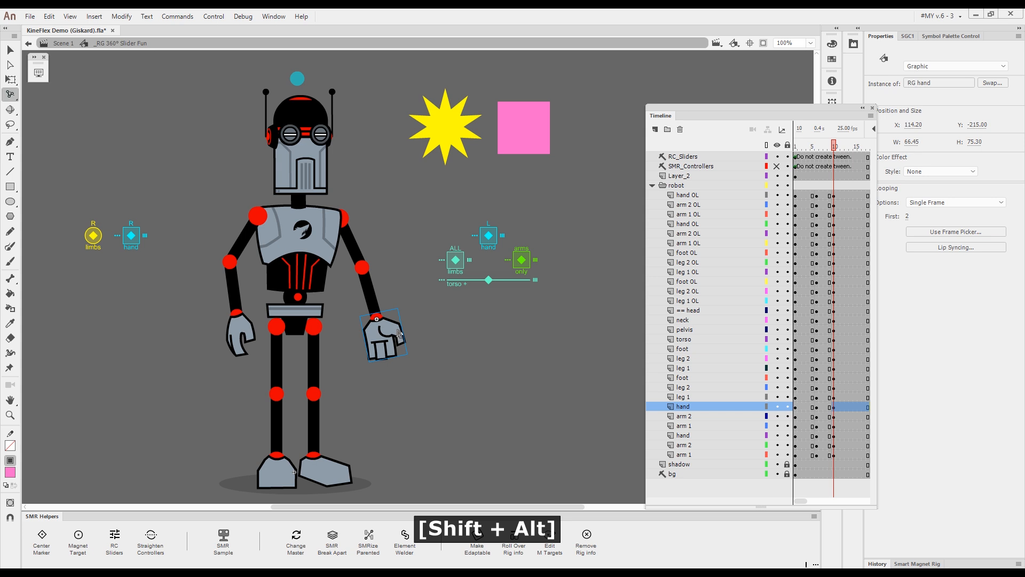
{"action": "mouse_move", "coordinate": [447, 326]}
{"action": "left_mouse_down"}
{"action": "mouse_move", "coordinate": [480, 321]}
{"action": "mouse_move", "coordinate": [472, 332]}
{"action": "mouse_move", "coordinate": [410, 335]}
{"action": "mouse_move", "coordinate": [441, 336]}
{"action": "left_mouse_up"}
{"action": "left_click_drag", "start_coordinate": [424, 338], "coordinate": [366, 296]}
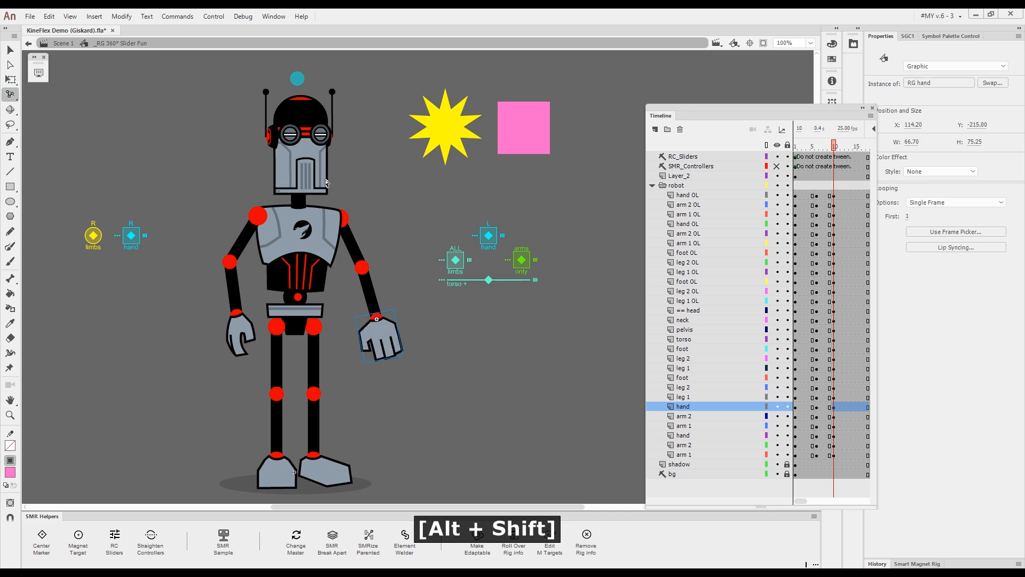
Turn the robot's head through its views with KineFlex and settle on frame 11
{"action": "left_click_drag", "start_coordinate": [345, 165], "coordinate": [480, 184]}
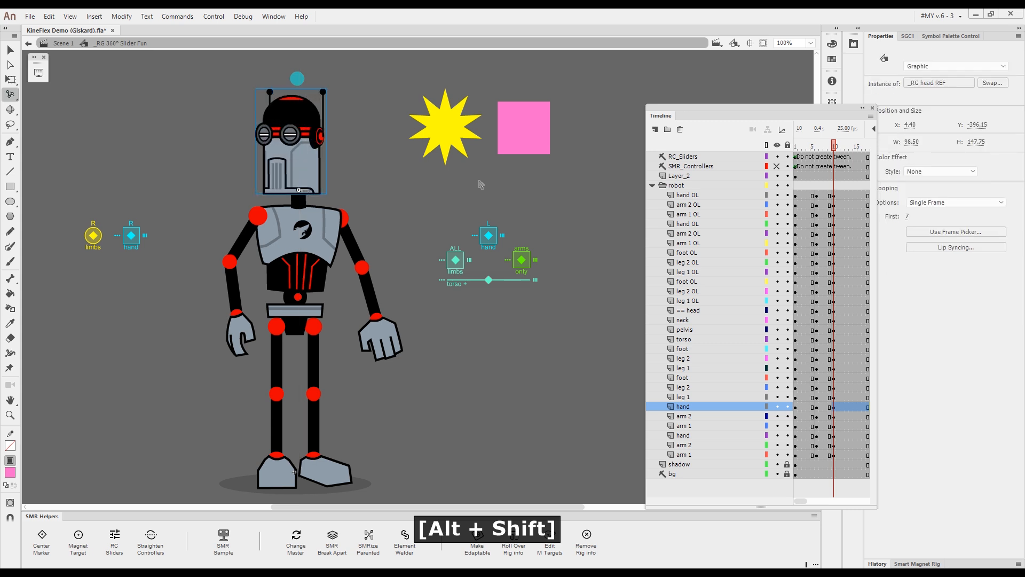
{"action": "left_click", "coordinate": [321, 178], "text": "alt+shift"}
{"action": "left_click", "coordinate": [318, 173], "text": "alt+shift"}
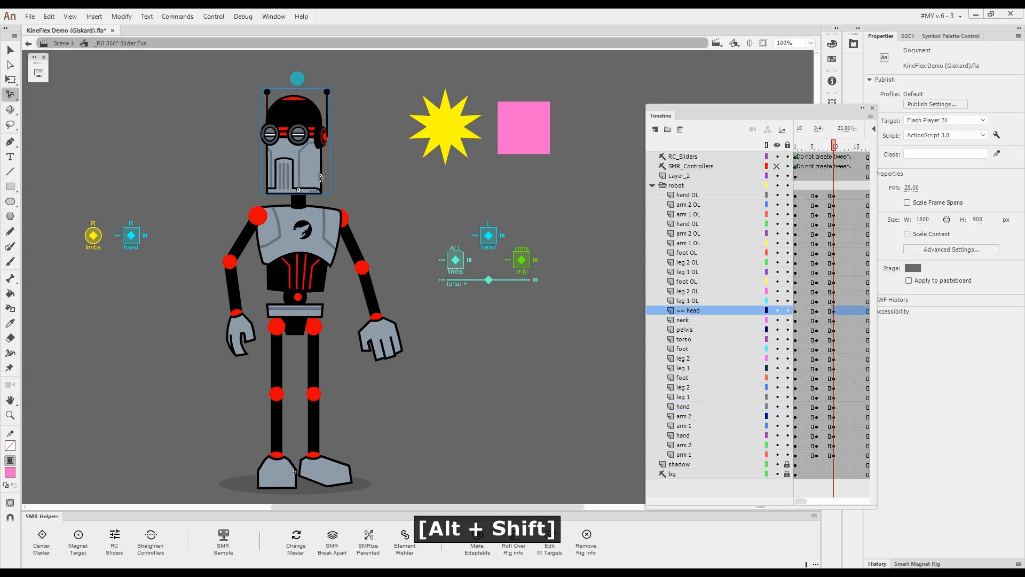
{"action": "left_click", "coordinate": [272, 175], "text": "alt+shift"}
{"action": "left_click", "coordinate": [312, 170], "text": "alt+shift"}
{"action": "left_click", "coordinate": [321, 171], "text": "alt+shift"}
{"action": "left_click", "coordinate": [319, 175], "text": "alt+shift"}
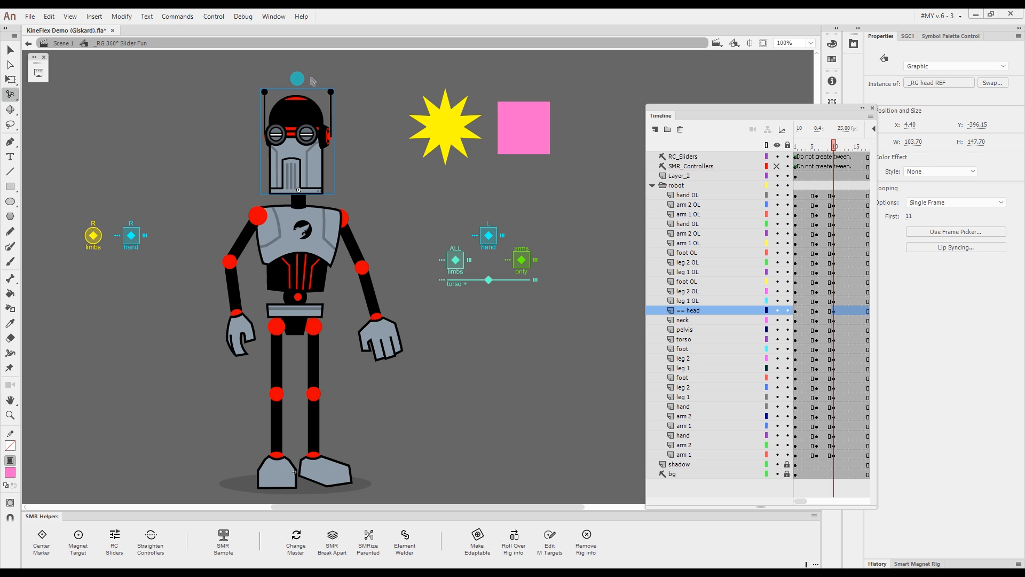
Pull the robot's neck and head away from the body and snap both back onto their joints
{"action": "left_click_drag", "start_coordinate": [306, 81], "coordinate": [211, 78]}
{"action": "left_click_drag", "start_coordinate": [218, 140], "coordinate": [305, 125]}
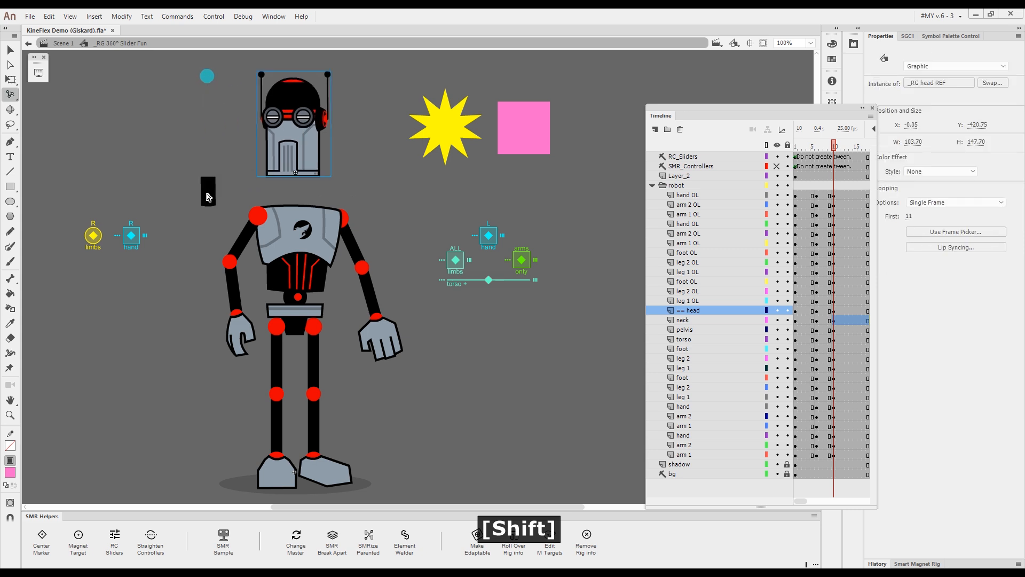
{"action": "left_click", "coordinate": [207, 195]}
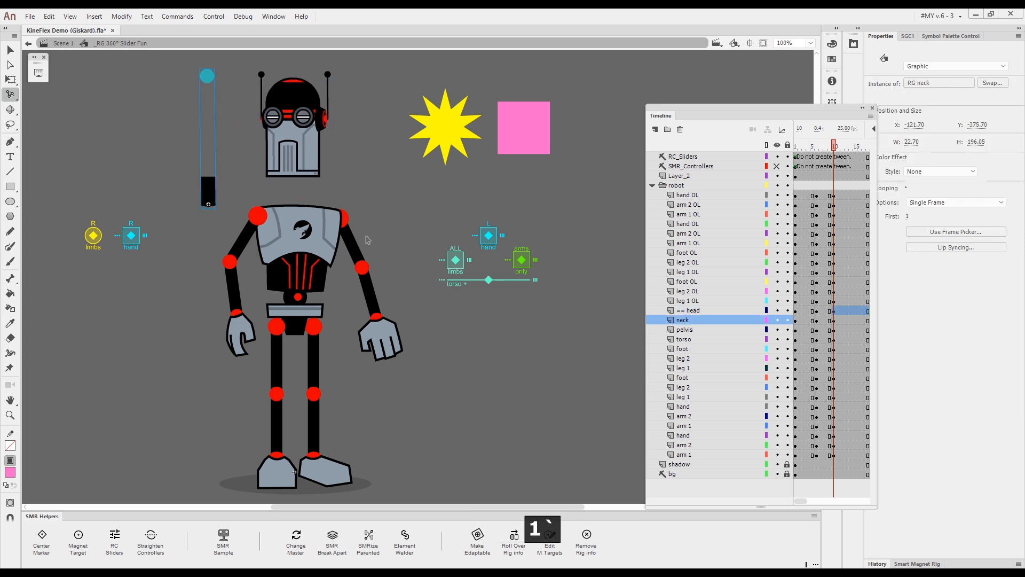
{"action": "key", "text": "grave"}
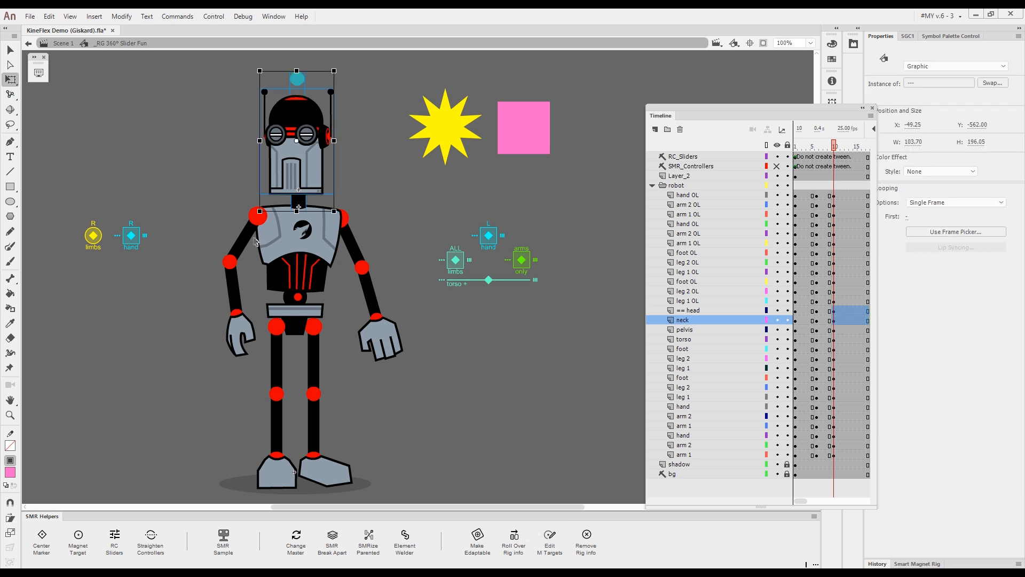
Reactivate KineFlex, detach the robot's upper arm and forearm from the body, snap them back together, and deselect
{"action": "key", "text": "g"}
{"action": "key", "text": "shift"}
{"action": "left_click_drag", "start_coordinate": [249, 239], "coordinate": [209, 188]}
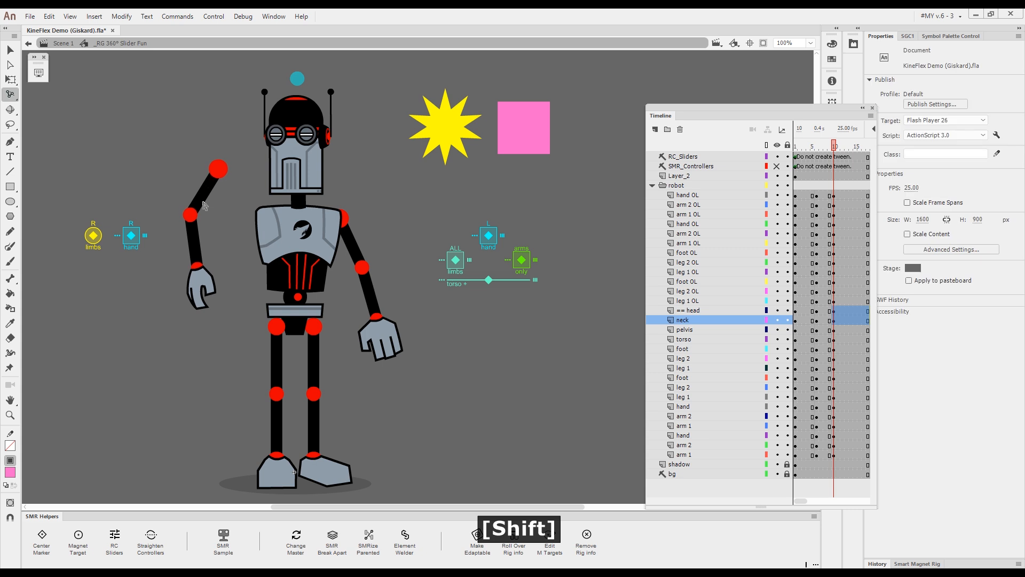
{"action": "left_click_drag", "start_coordinate": [193, 237], "coordinate": [171, 276]}
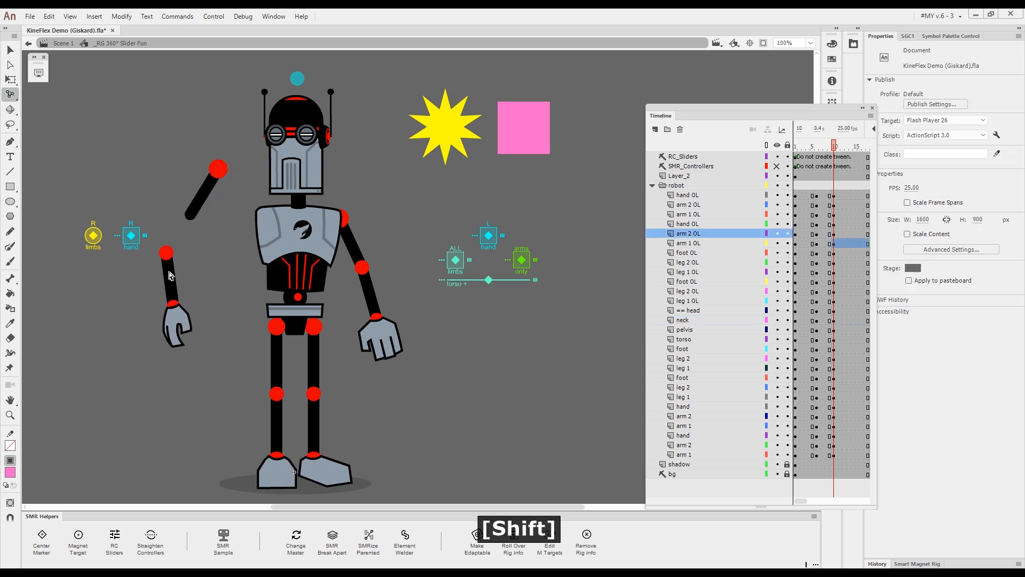
{"action": "left_click", "coordinate": [205, 204]}
{"action": "key", "text": "1"}
{"action": "key", "text": "grave"}
{"action": "left_click", "coordinate": [493, 357]}
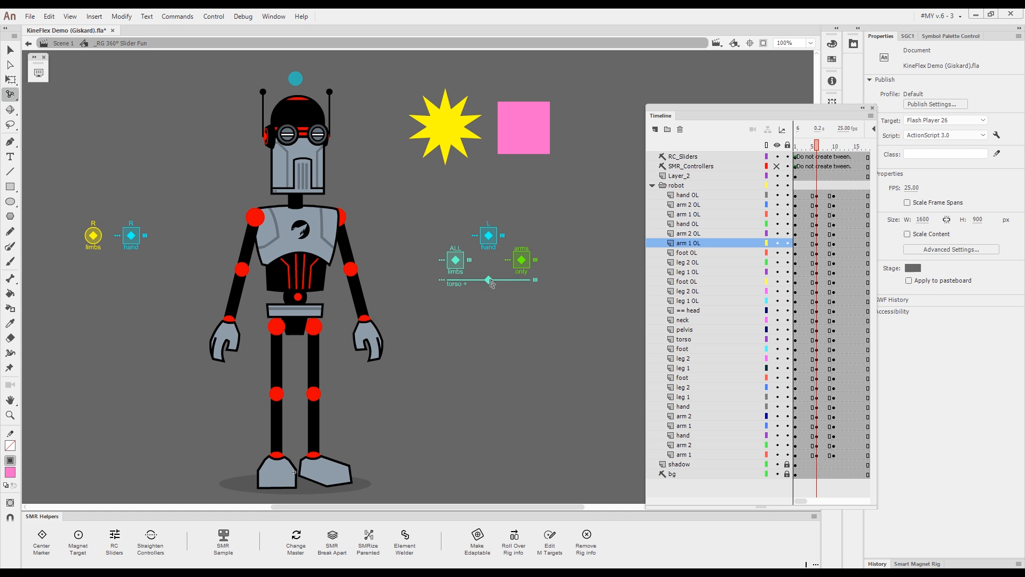
Turn the whole robot through its views with the torso + slider, ending near profile
{"action": "left_click_drag", "start_coordinate": [491, 280], "coordinate": [510, 285]}
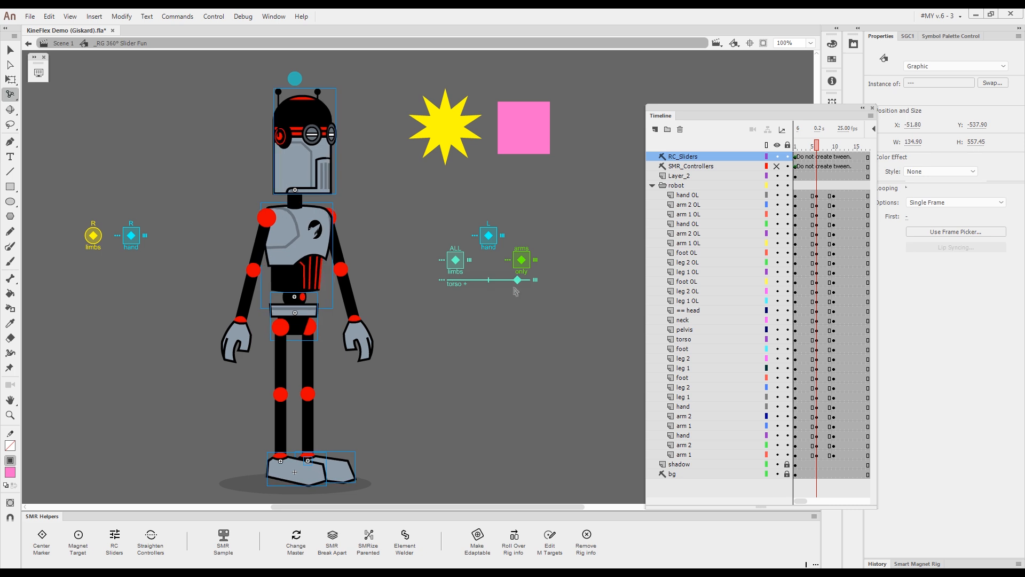
{"action": "left_click_drag", "start_coordinate": [485, 286], "coordinate": [462, 284]}
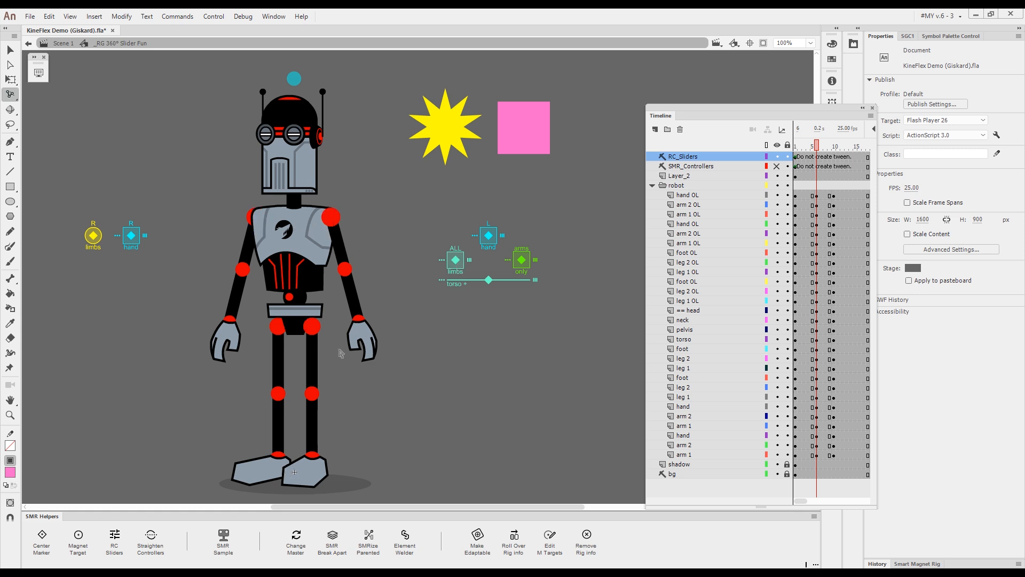
{"action": "left_click_drag", "start_coordinate": [488, 280], "coordinate": [542, 288]}
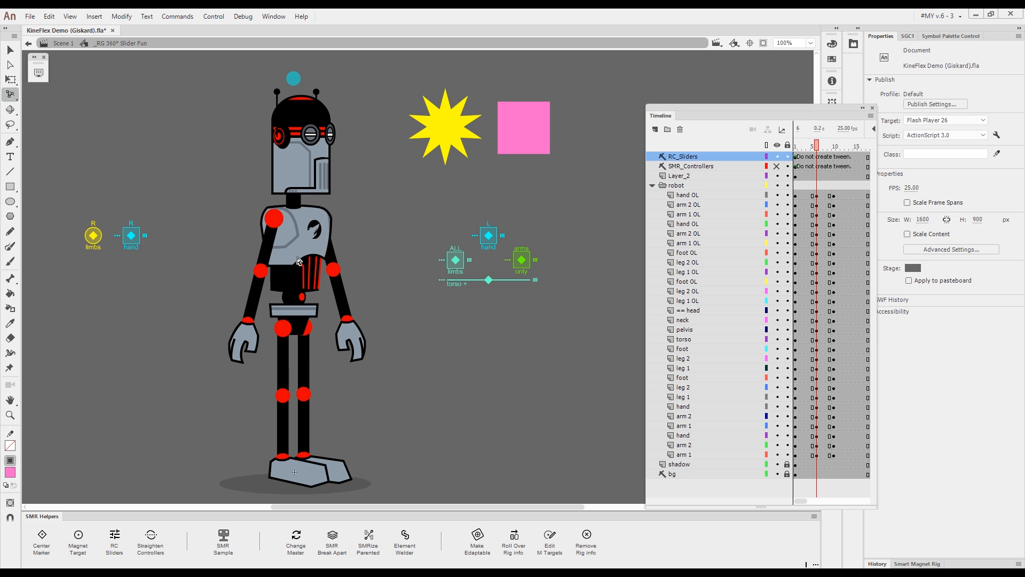
Turn the robot's torso and head independently of the legs with KineFlex, setting the torso to frame 11
{"action": "key", "text": "alt+shift"}
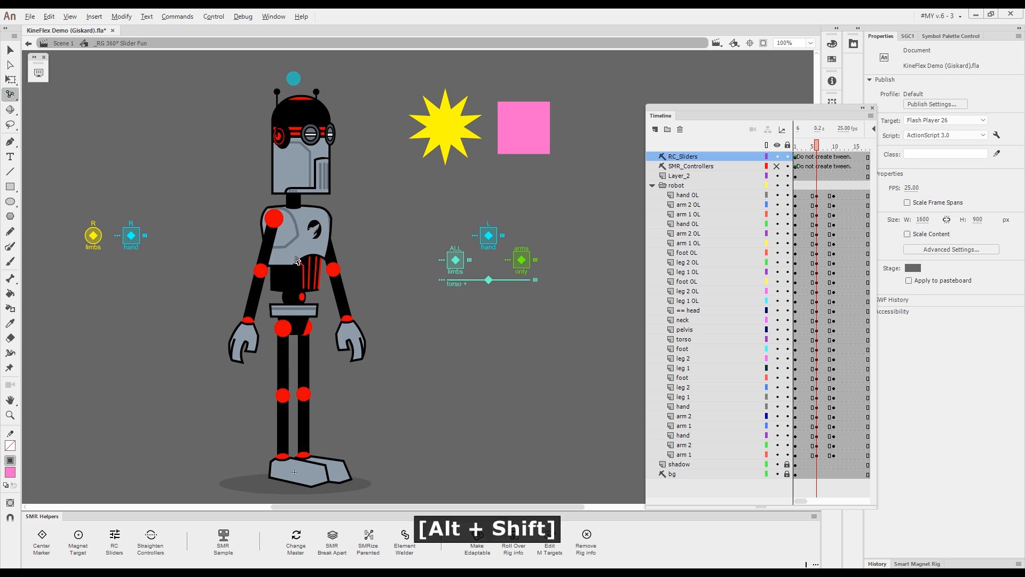
{"action": "left_click_drag", "start_coordinate": [293, 261], "coordinate": [263, 288]}
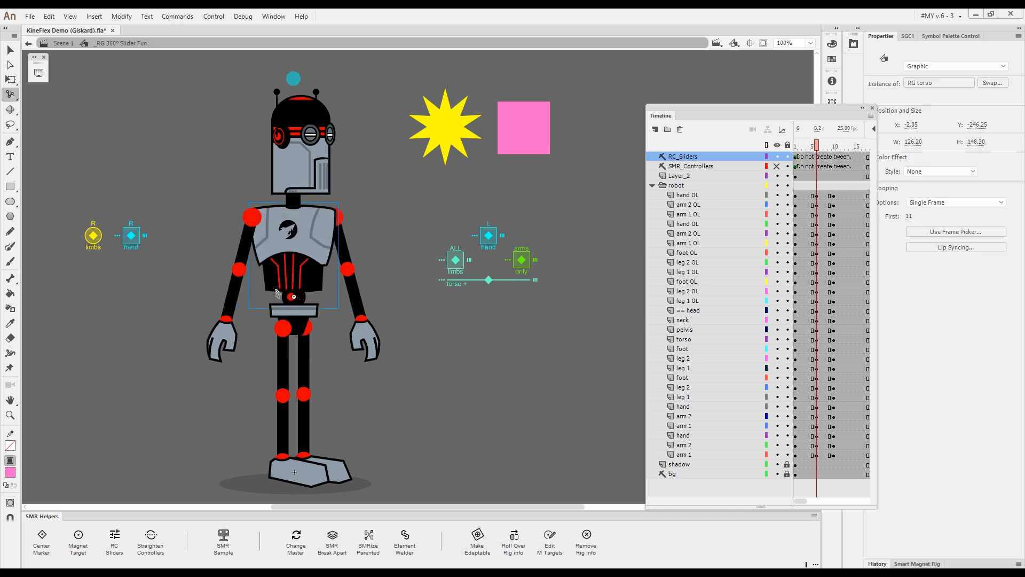
{"action": "left_click", "coordinate": [461, 375]}
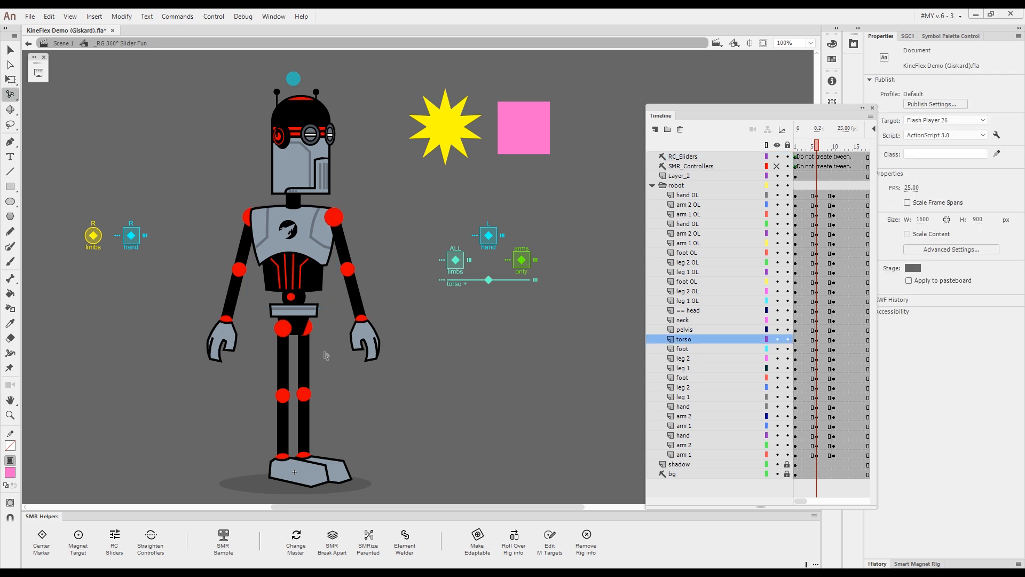
{"action": "left_click_drag", "start_coordinate": [274, 172], "coordinate": [239, 164]}
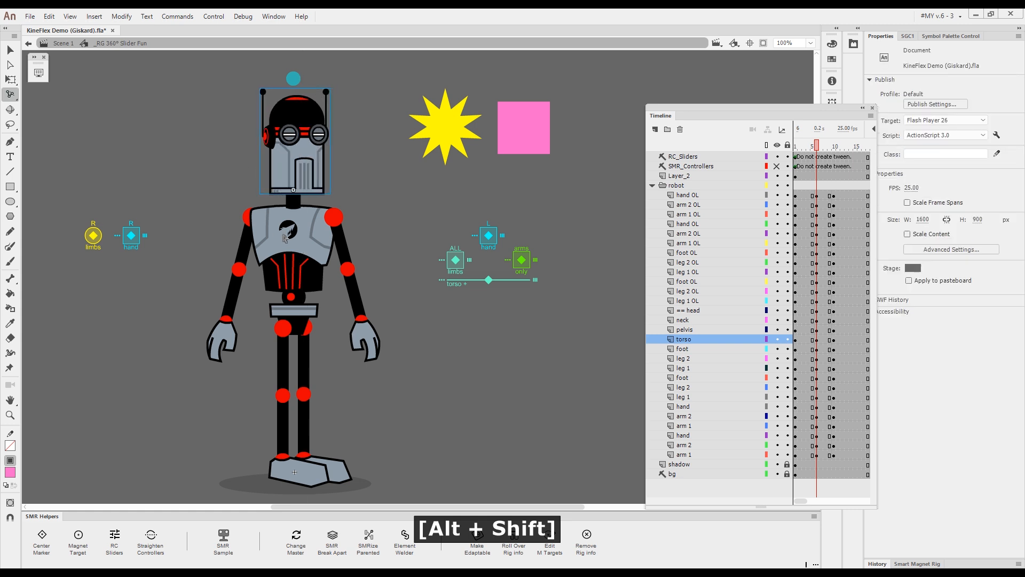
Turn the whole robot with the torso + slider, adjust the torso's view on its own, and deselect
{"action": "left_click_drag", "start_coordinate": [489, 280], "coordinate": [466, 283]}
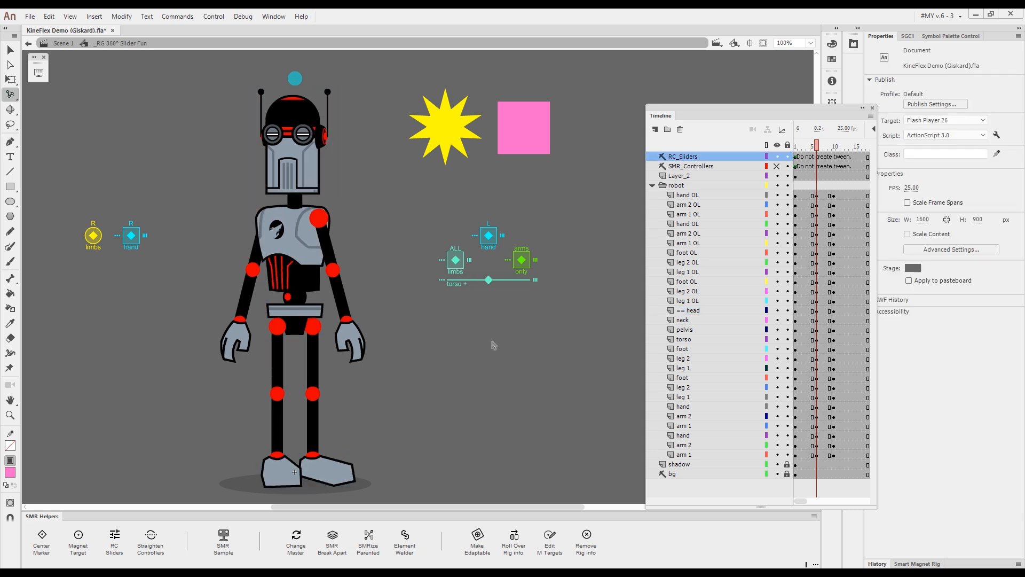
{"action": "left_click_drag", "start_coordinate": [308, 260], "coordinate": [361, 276]}
{"action": "left_click", "coordinate": [478, 373]}
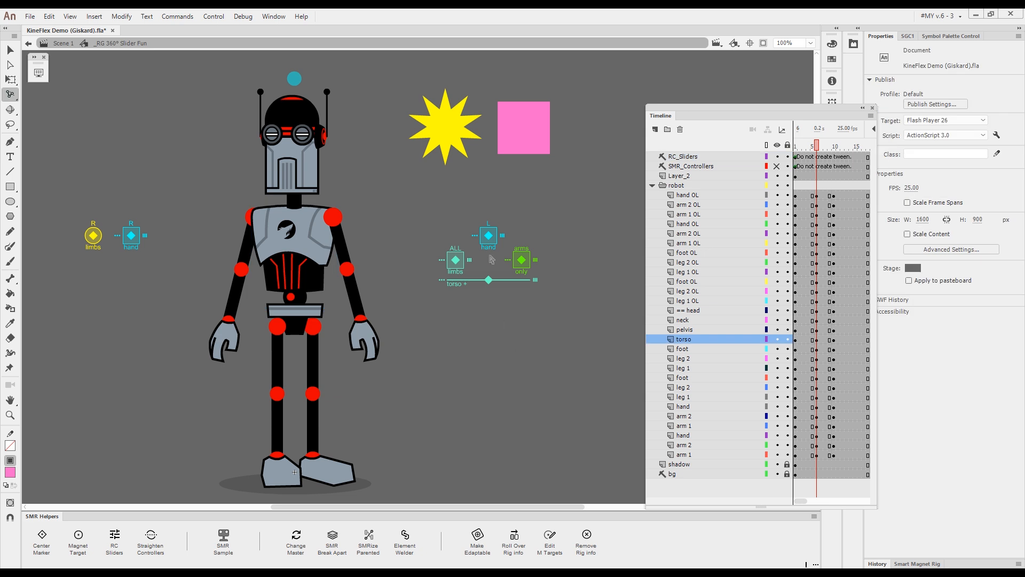
Convert the pink square and the yellow star drawing objects into separate symbols
{"action": "left_click", "coordinate": [450, 136]}
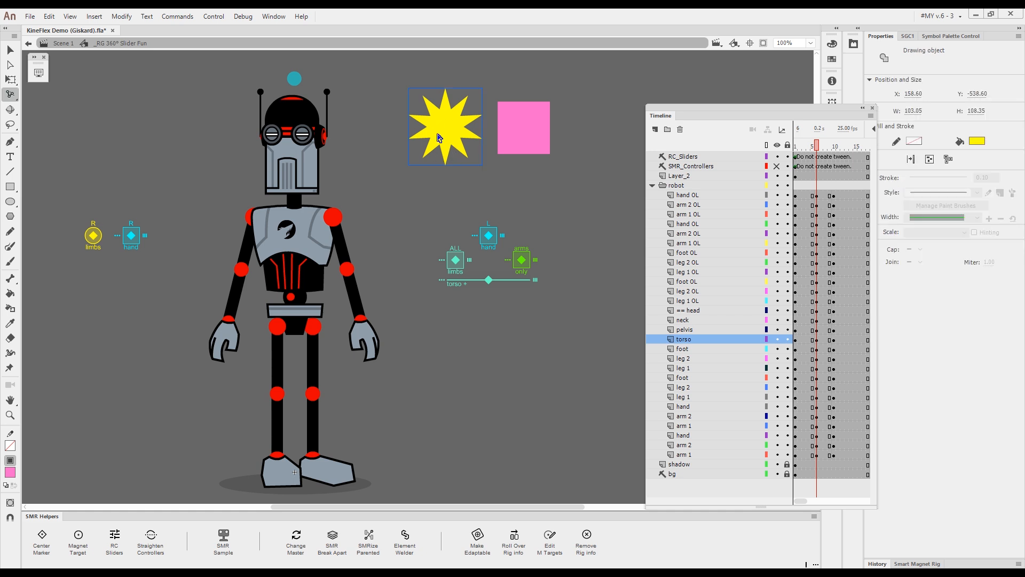
{"action": "left_click", "coordinate": [535, 141]}
{"action": "left_click", "coordinate": [454, 151]}
{"action": "left_click", "coordinate": [528, 143]}
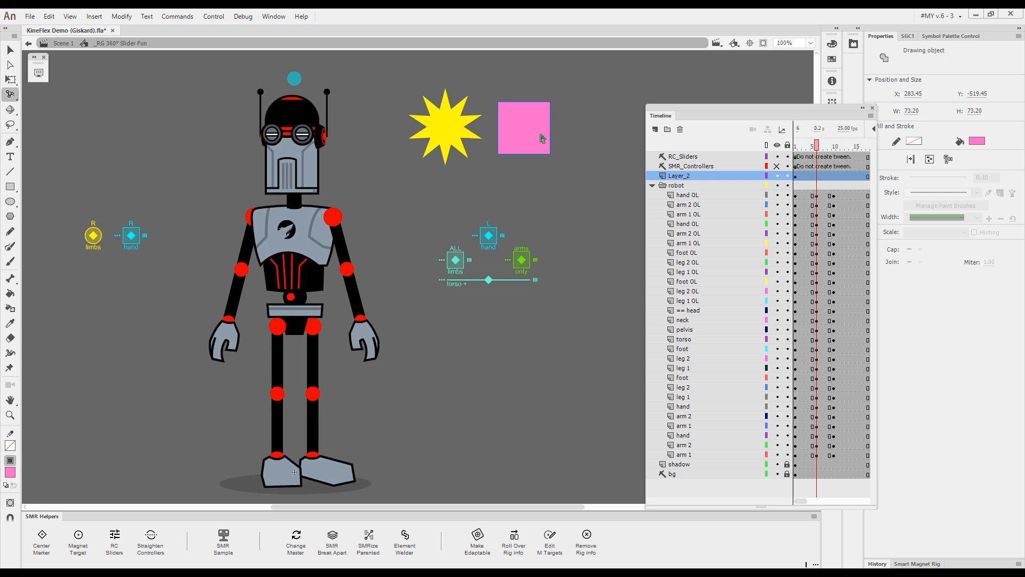
{"action": "key", "text": "F8"}
{"action": "left_click", "coordinate": [426, 155]}
{"action": "left_click", "coordinate": [457, 143]}
{"action": "key", "text": "F8"}
{"action": "left_click", "coordinate": [426, 156]}
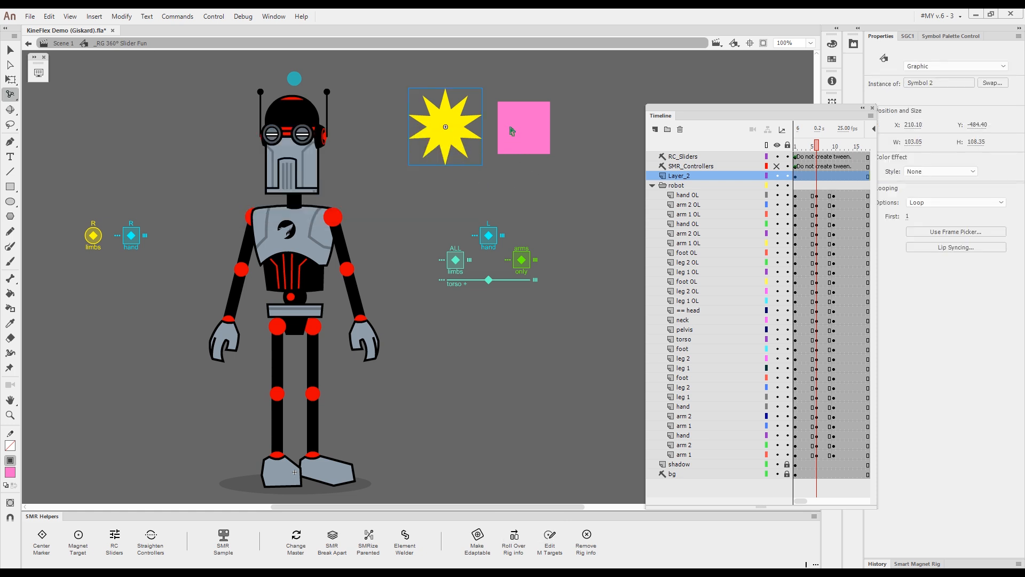
Move and rotate the pink square and yellow star symbols with KineFlex
{"action": "left_click", "coordinate": [526, 147]}
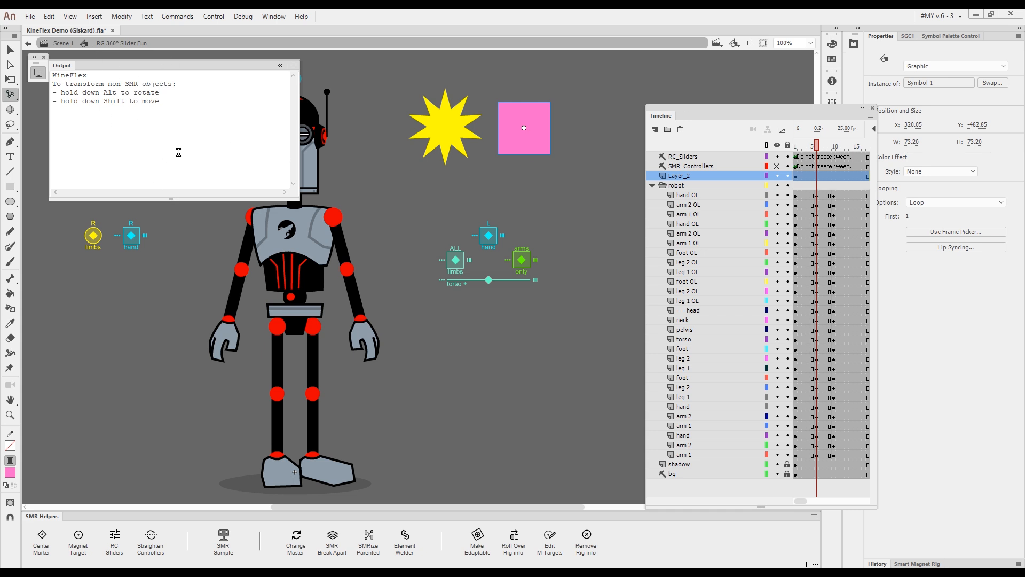
{"action": "left_click", "coordinate": [583, 151]}
{"action": "left_click_drag", "start_coordinate": [533, 144], "coordinate": [581, 139]}
{"action": "left_click_drag", "start_coordinate": [446, 139], "coordinate": [590, 152]}
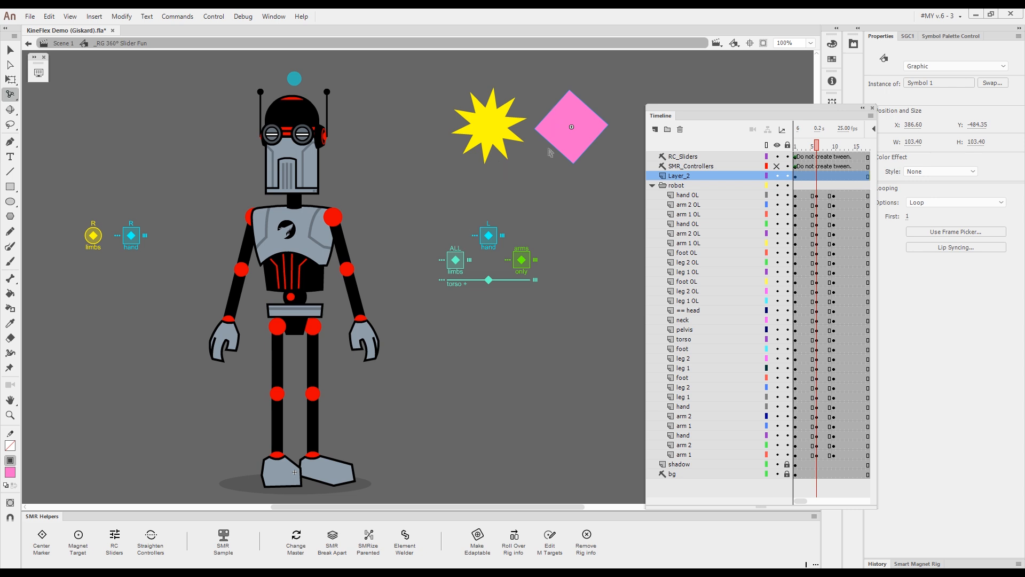
Select the yellow star and the pink square symbols with KineFlex to check how it handles non-rig objects, and deselect
{"action": "left_click", "coordinate": [497, 178]}
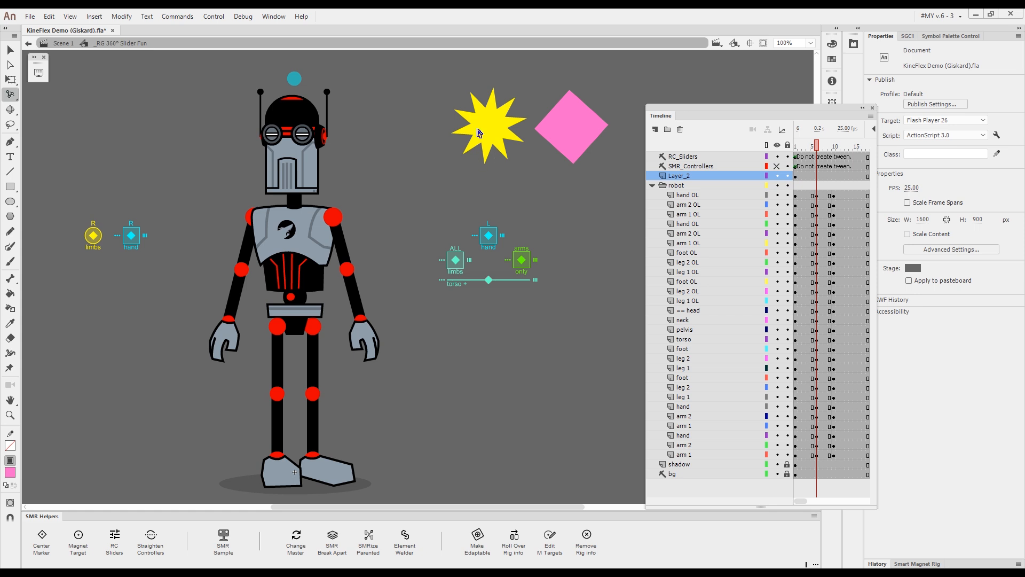
{"action": "left_click", "coordinate": [502, 147]}
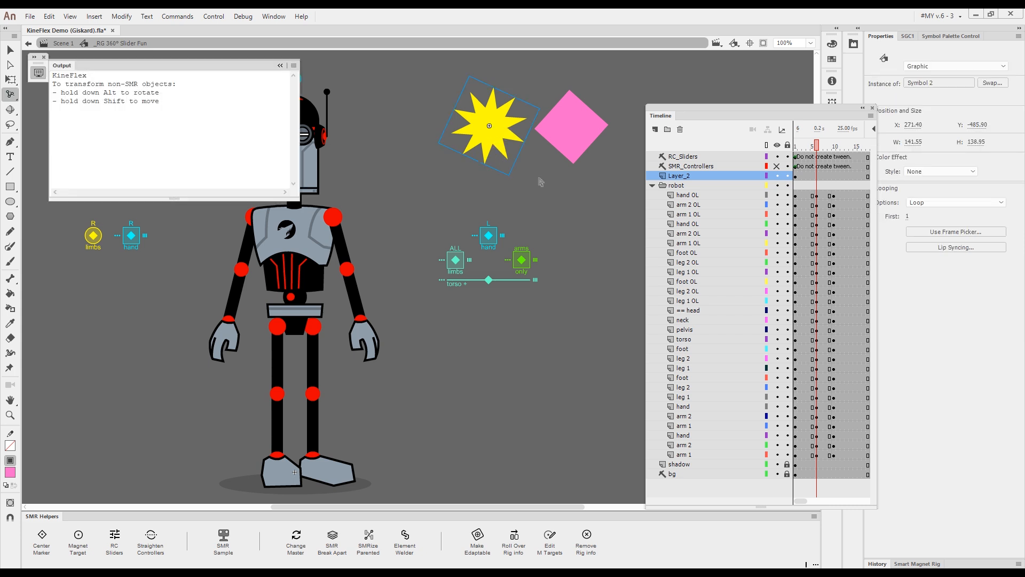
{"action": "left_click", "coordinate": [566, 144]}
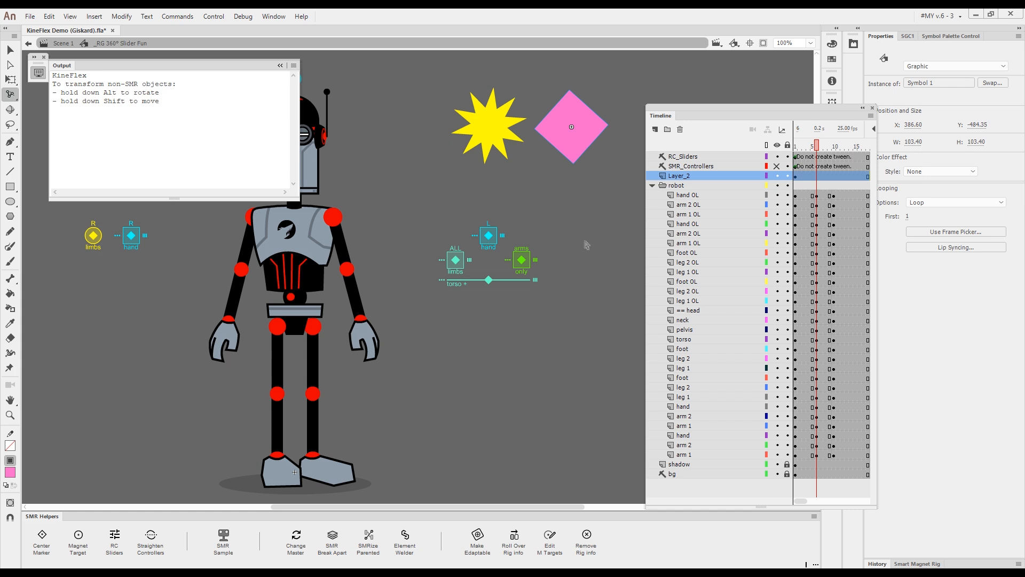
{"action": "left_click", "coordinate": [585, 218]}
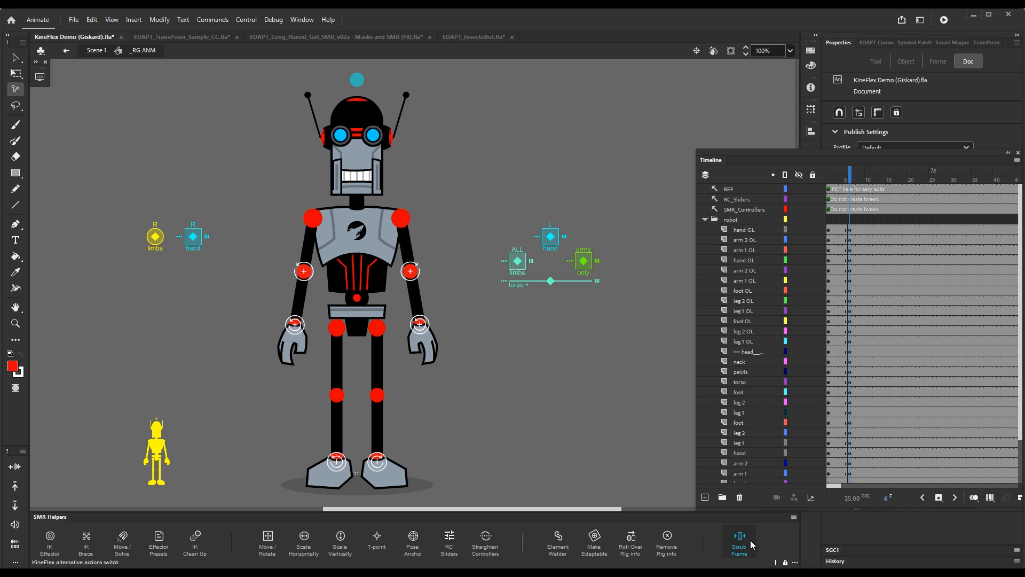
Scrub the frames of the robot's torso using KineFlex's Scrub Frame alternative action
{"action": "left_click", "coordinate": [752, 537]}
{"action": "key", "text": "shift+alt"}
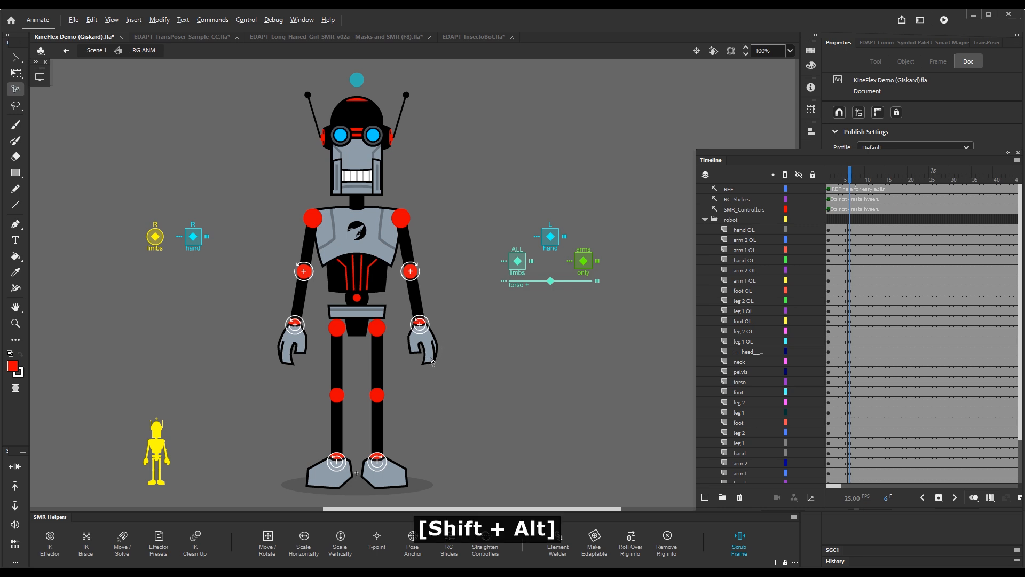
{"action": "left_click_drag", "start_coordinate": [390, 248], "coordinate": [324, 264]}
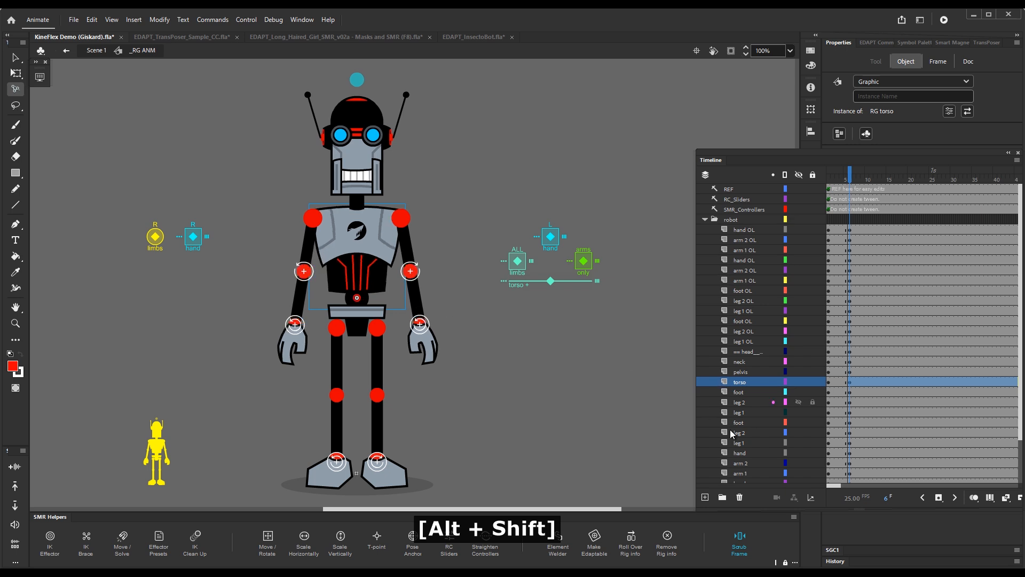
Switch KineFlex's alternative action to Squash Stretch, squash and stretch the robot's torso, and deselect
{"action": "left_click", "coordinate": [744, 549]}
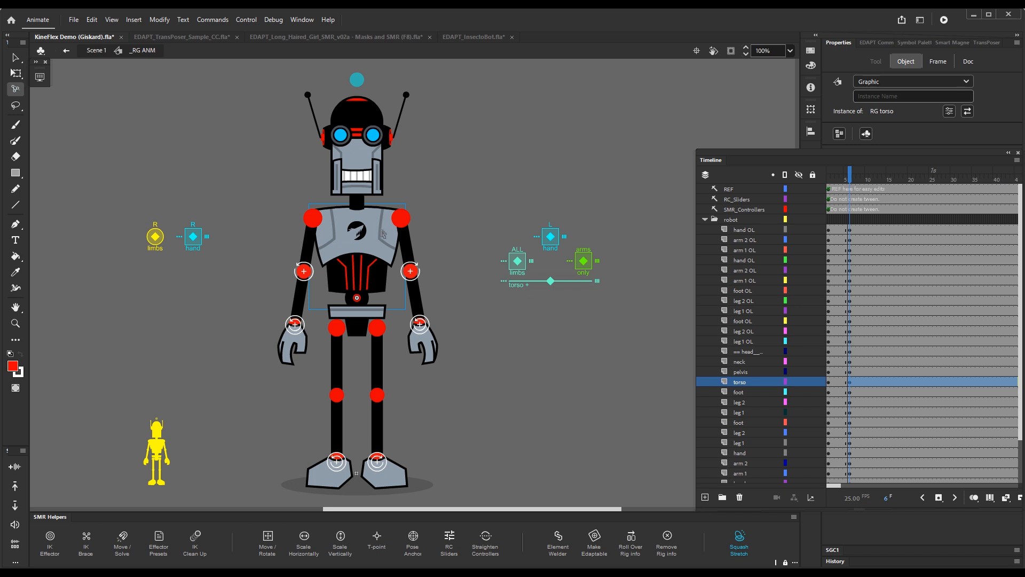
{"action": "left_click", "coordinate": [438, 309]}
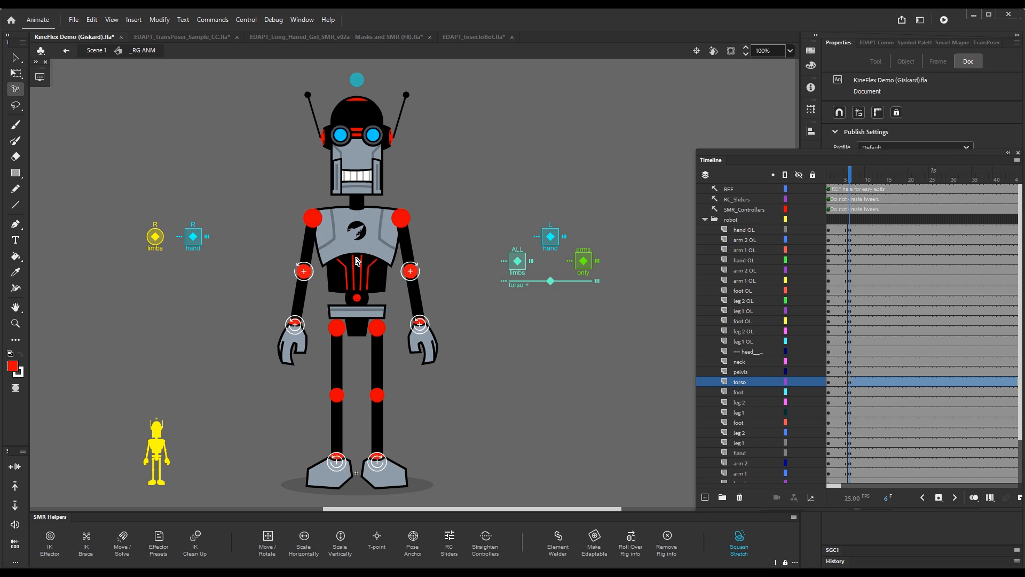
{"action": "key", "text": "shift+alt"}
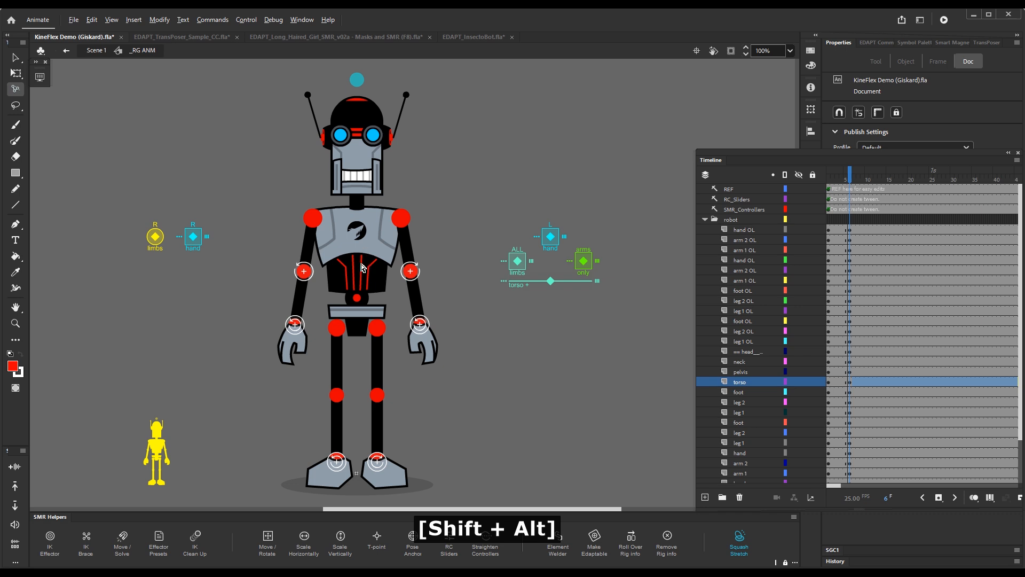
{"action": "left_click_drag", "start_coordinate": [363, 269], "coordinate": [365, 266]}
{"action": "left_click_drag", "start_coordinate": [370, 230], "coordinate": [373, 271]}
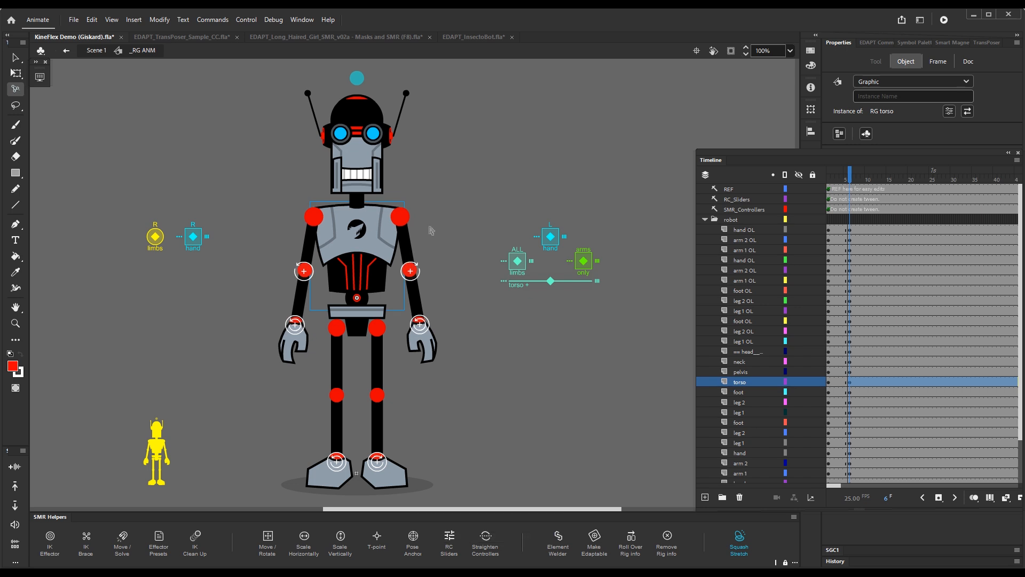
{"action": "left_click", "coordinate": [470, 355]}
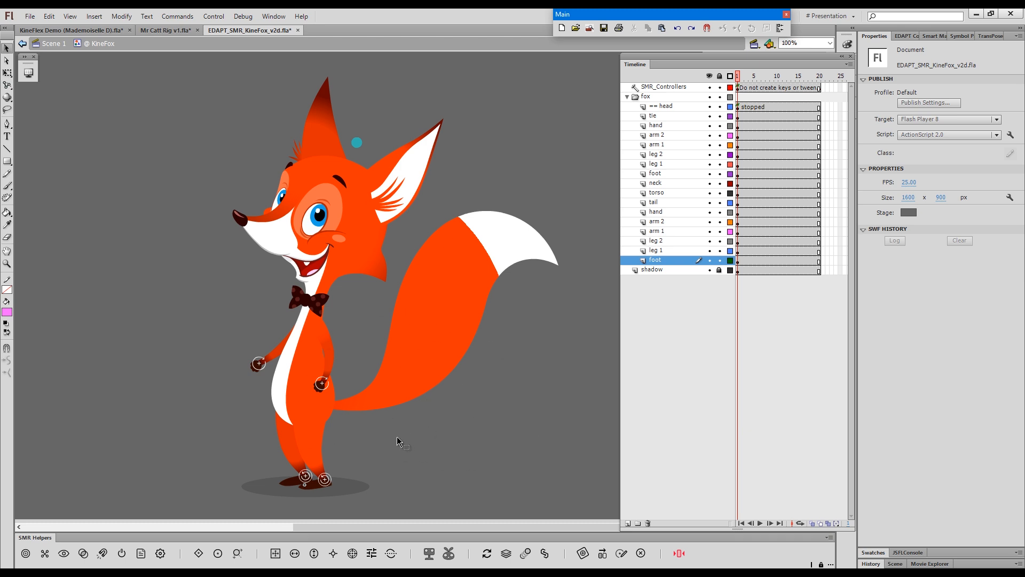
Lock the fox's leg and foot layers through the foot controllers, and insert keyframes on all fox part layers at frame 5
{"action": "key", "text": "v"}
{"action": "left_click", "coordinate": [326, 479], "text": "shift"}
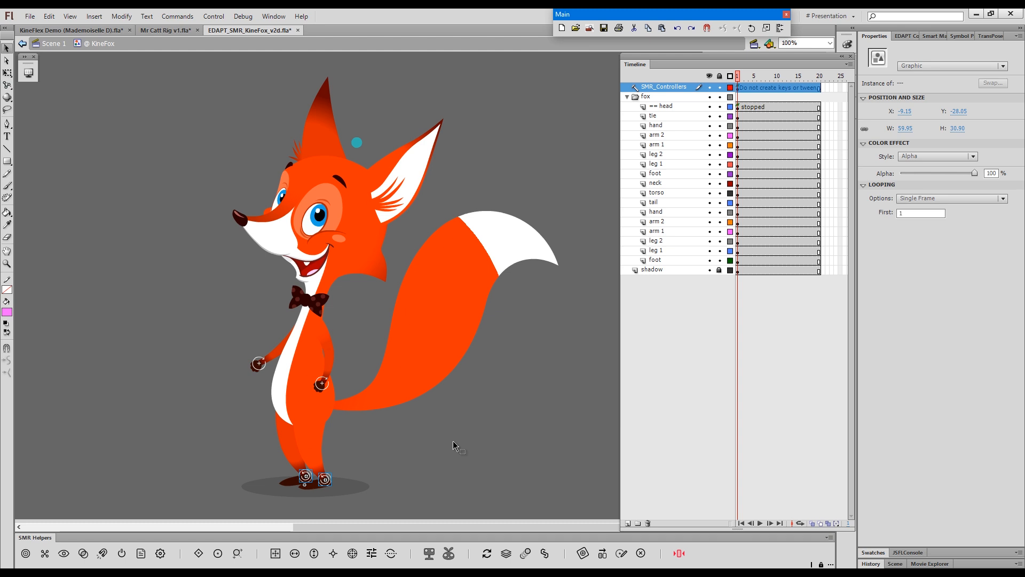
{"action": "key", "text": "ctrl+alt+l"}
{"action": "left_click", "coordinate": [756, 99]}
{"action": "key", "text": "x"}
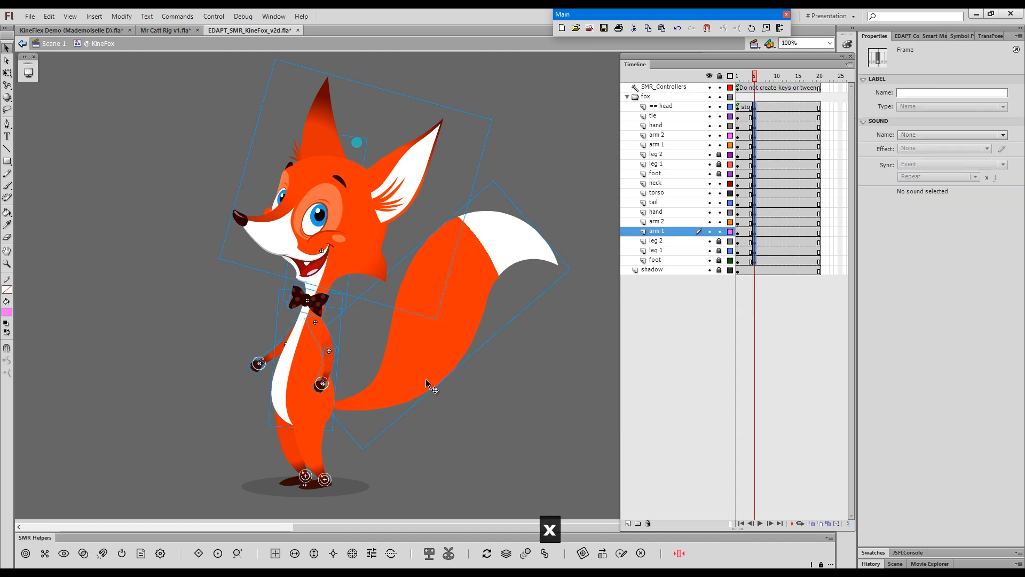
Set KineFlex's alternative action to Squash Stretch and stretch the fox's torso slightly upward at frame 5
{"action": "key", "text": "g"}
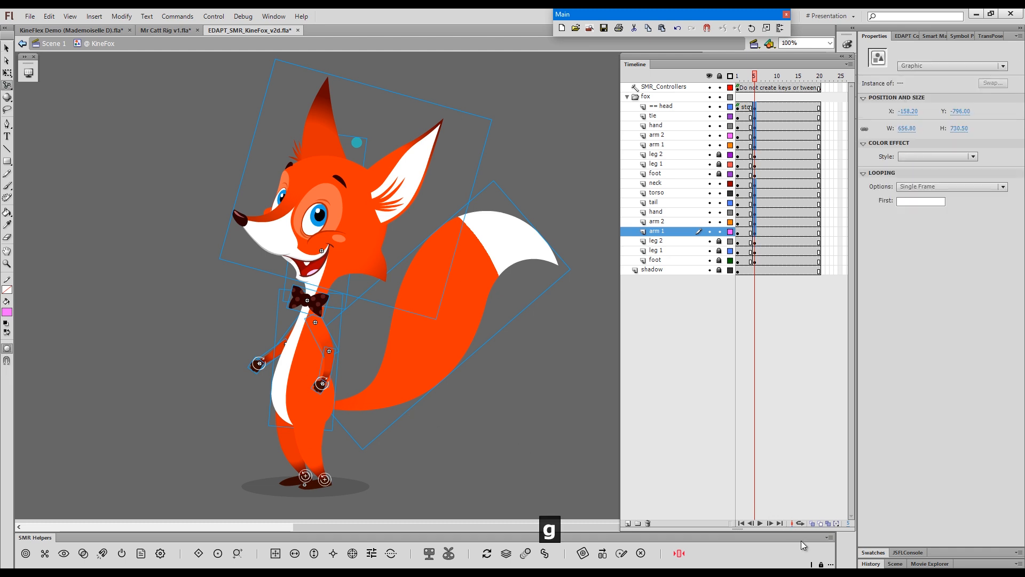
{"action": "left_click", "coordinate": [679, 554]}
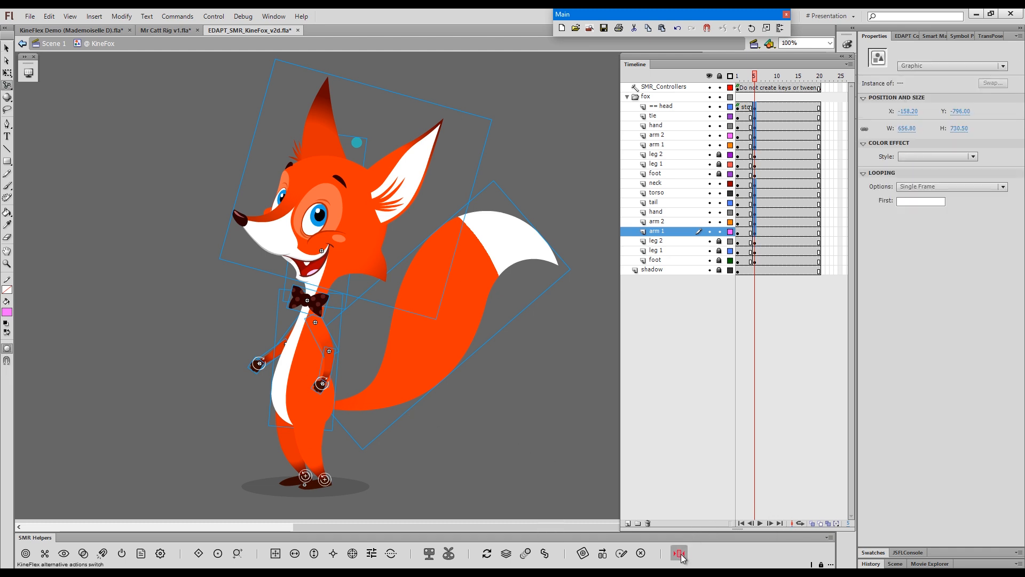
{"action": "left_click", "coordinate": [524, 465]}
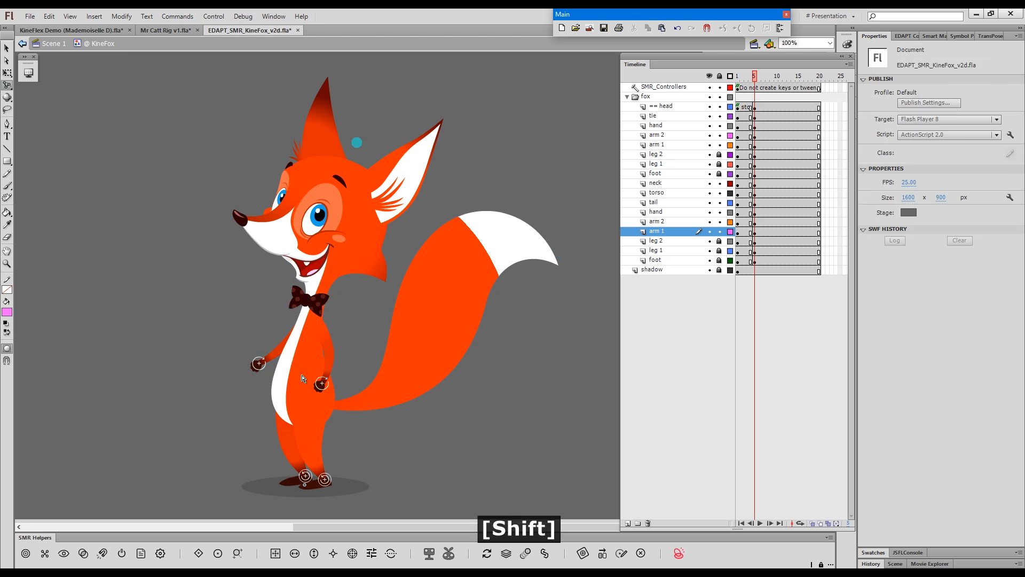
{"action": "key", "text": "shift+alt"}
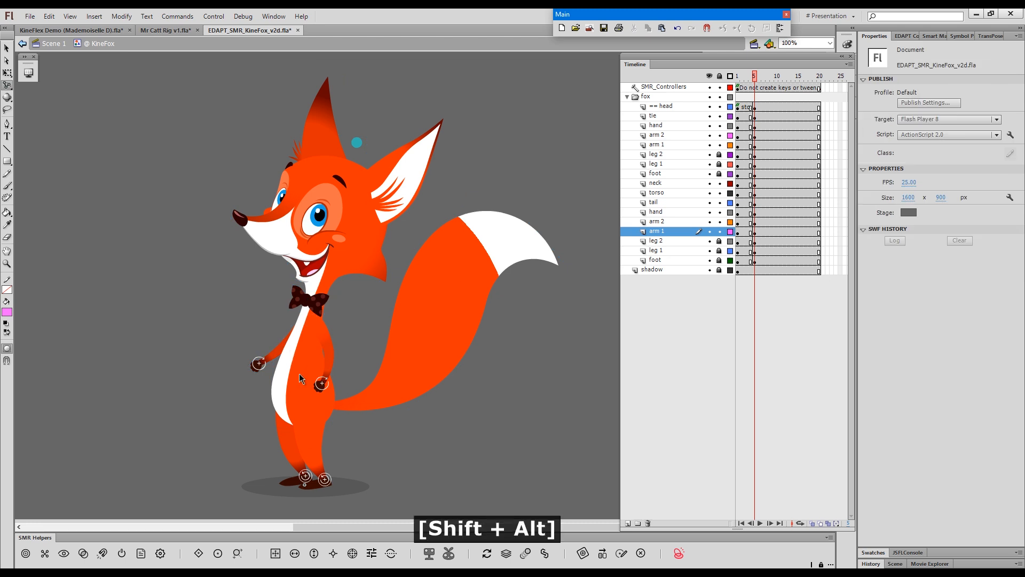
{"action": "left_click", "coordinate": [310, 357]}
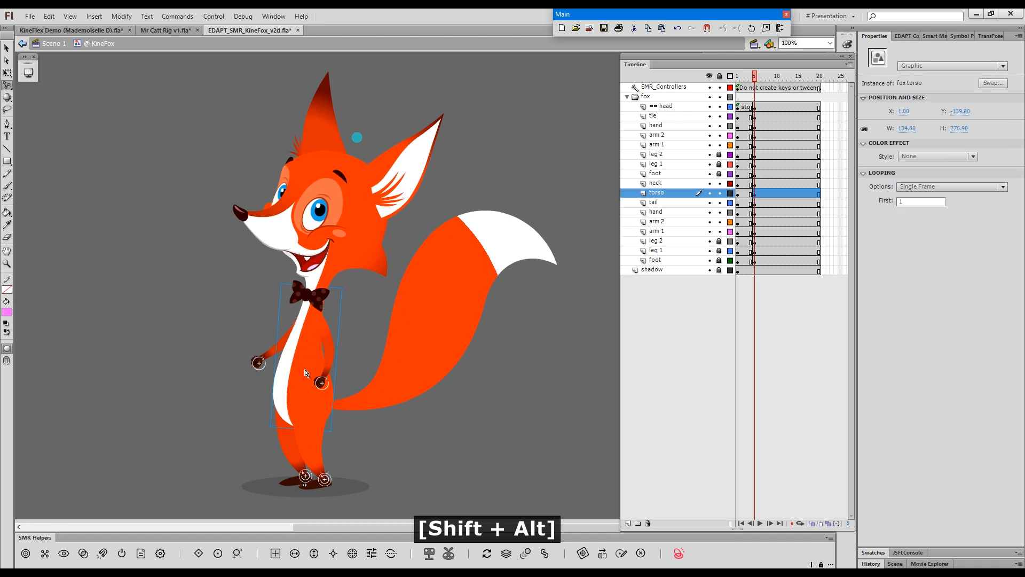
Unlock the fox's leg and foot layers and shift the torso slightly toward the tail at frame 5
{"action": "left_click_drag", "start_coordinate": [719, 155], "coordinate": [717, 249]}
{"action": "key", "text": "ctrl+z"}
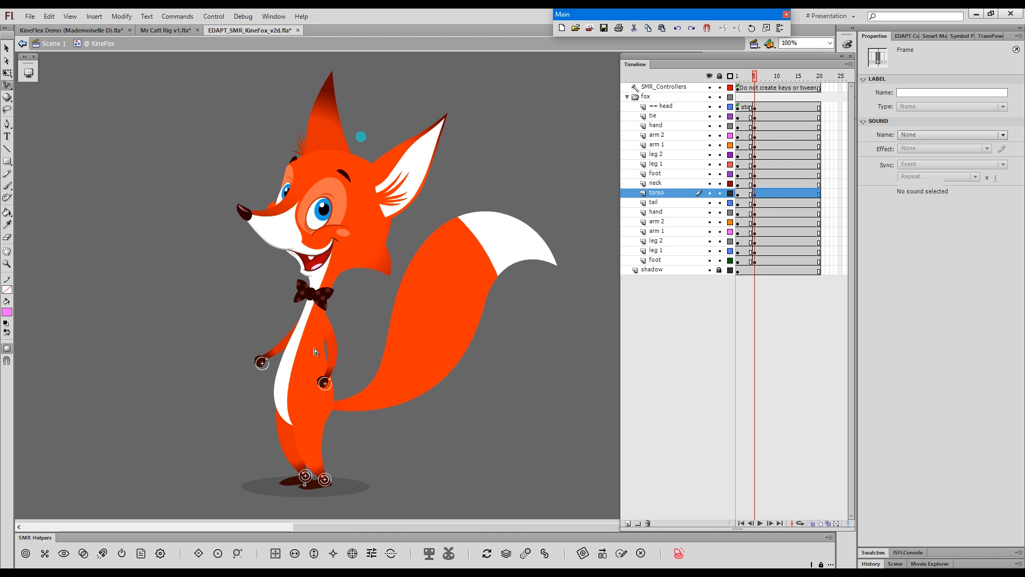
{"action": "left_click", "coordinate": [314, 353]}
{"action": "left_click_drag", "start_coordinate": [314, 366], "coordinate": [331, 372]}
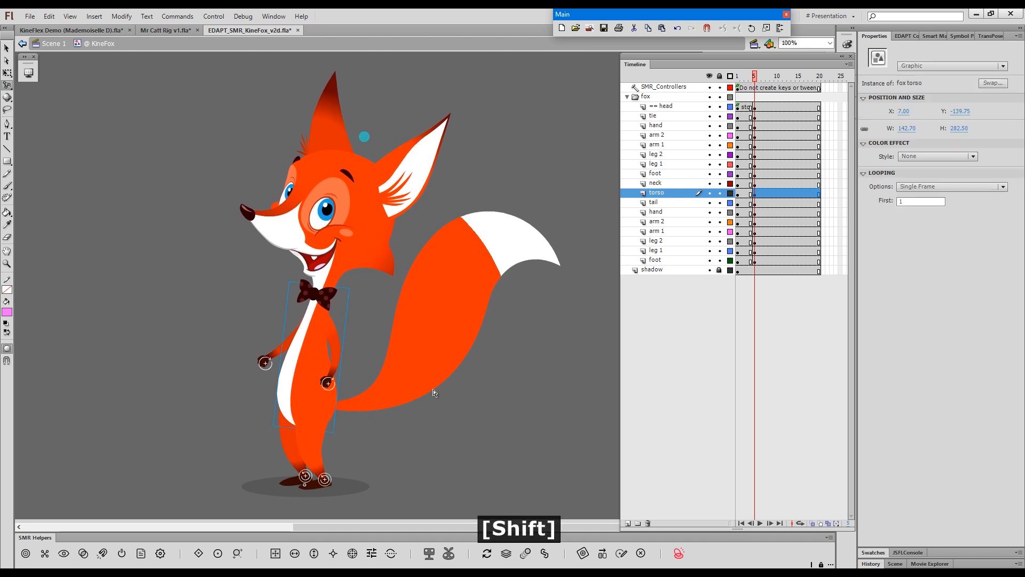
{"action": "left_click", "coordinate": [495, 434]}
Insert keyframes on all fox part layers at frame 10 and deselect
{"action": "left_click", "coordinate": [746, 79]}
{"action": "left_click_drag", "start_coordinate": [746, 85], "coordinate": [777, 95]}
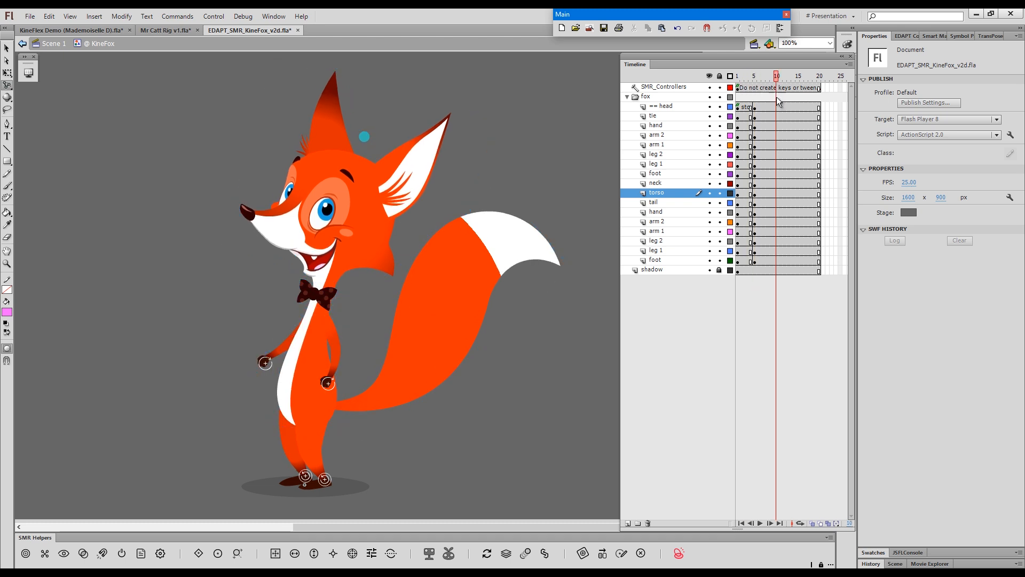
{"action": "left_click", "coordinate": [776, 97]}
{"action": "key", "text": "x"}
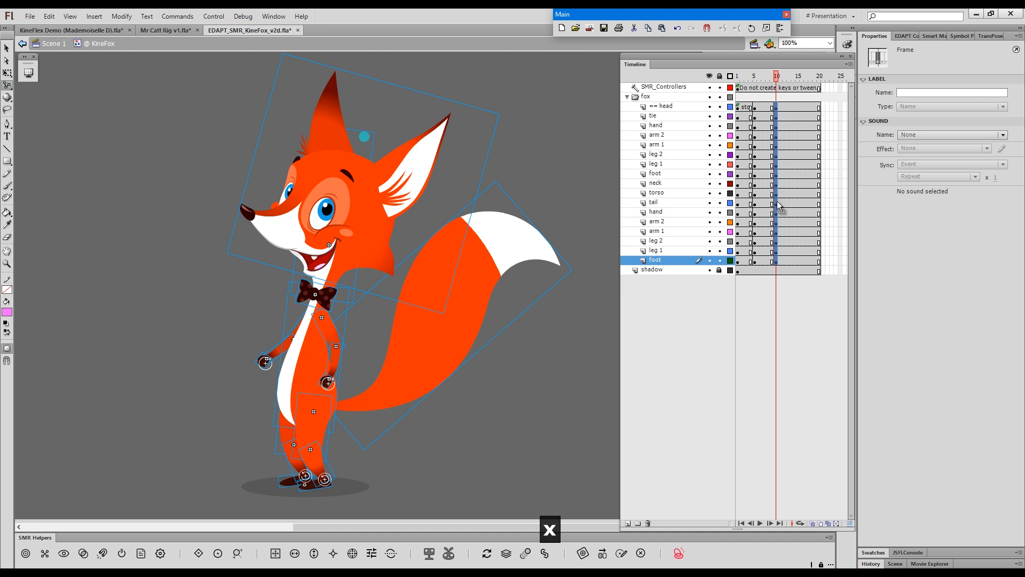
{"action": "left_click", "coordinate": [456, 469]}
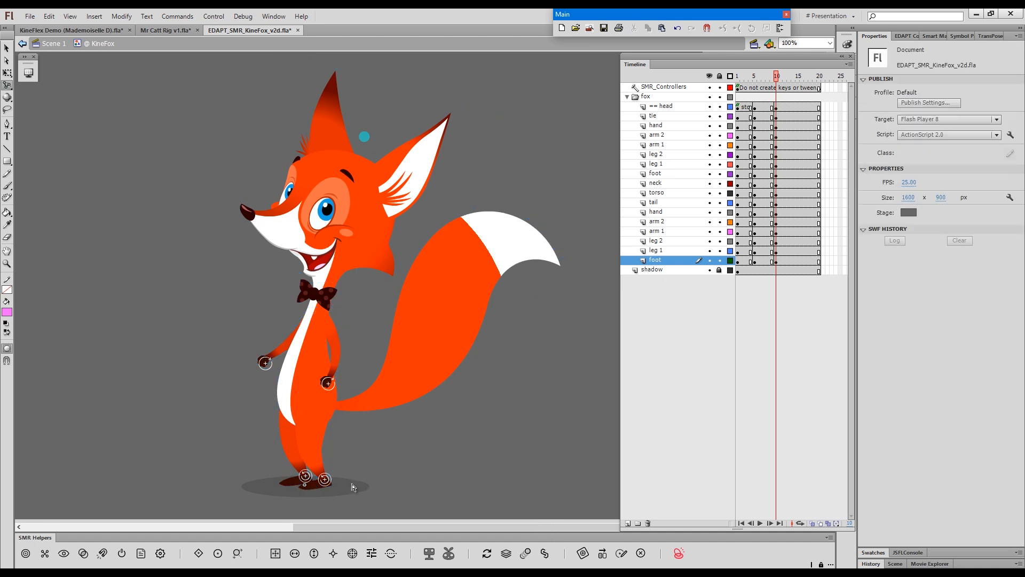
Lock the fox's leg and foot layers again by using both foot controllers
{"action": "key", "text": "v"}
{"action": "left_click", "coordinate": [324, 479]}
{"action": "left_click", "coordinate": [305, 475], "text": "shift"}
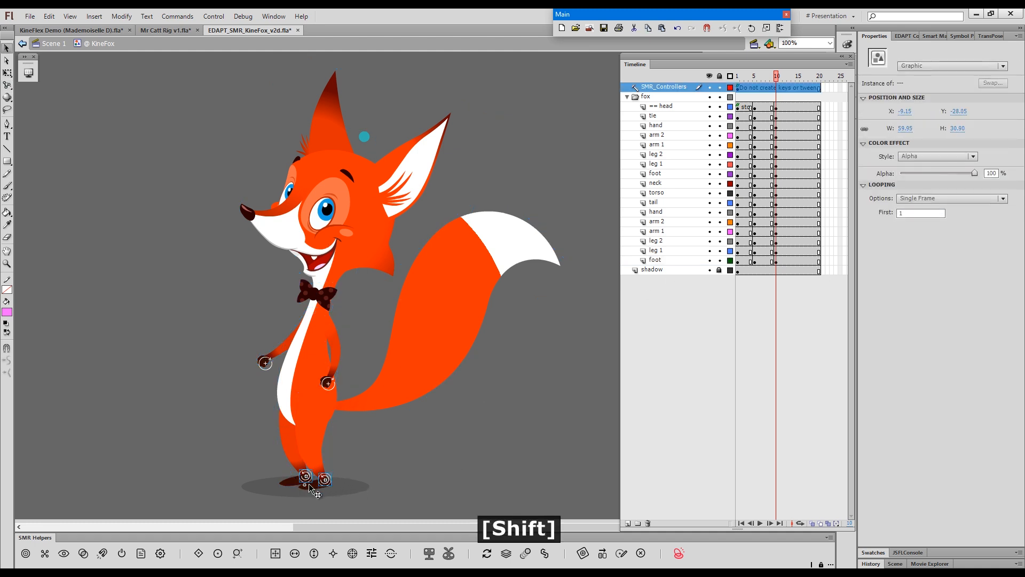
{"action": "key", "text": "ctrl+F3"}
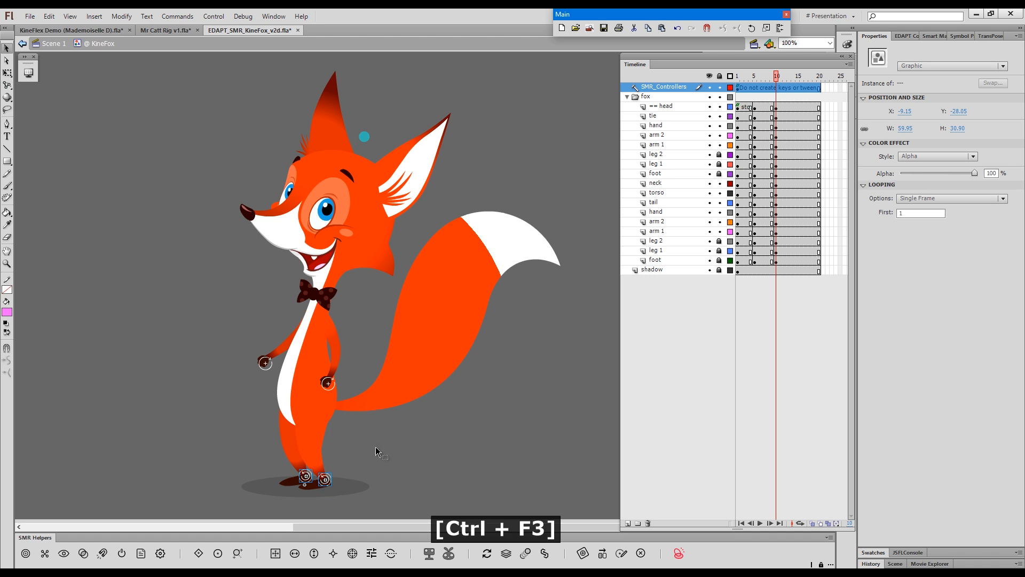
Squash the fox's torso downward with KineFlex at frame 10 and tilt it toward the nose side
{"action": "key", "text": "g"}
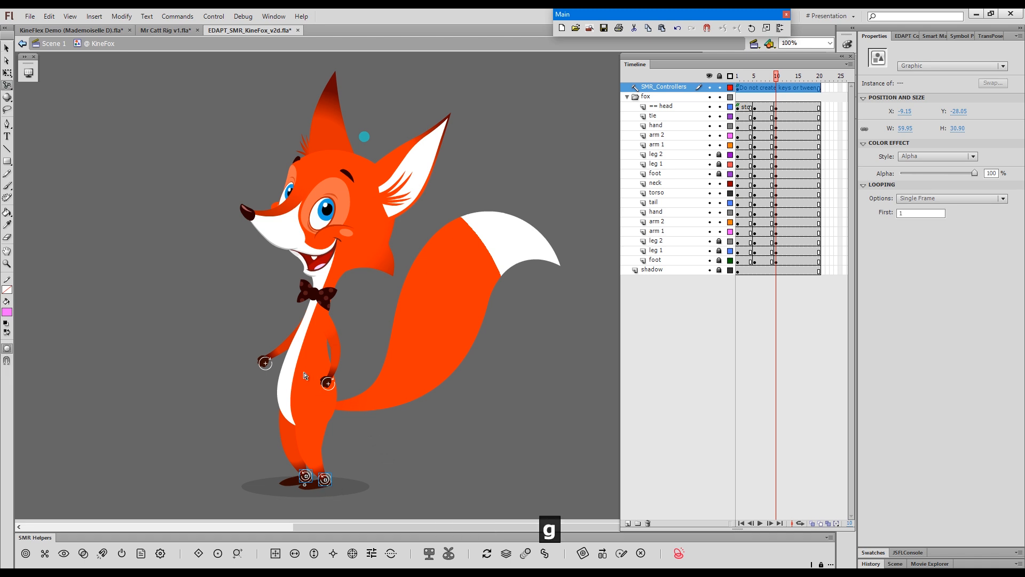
{"action": "key", "text": "alt+shift"}
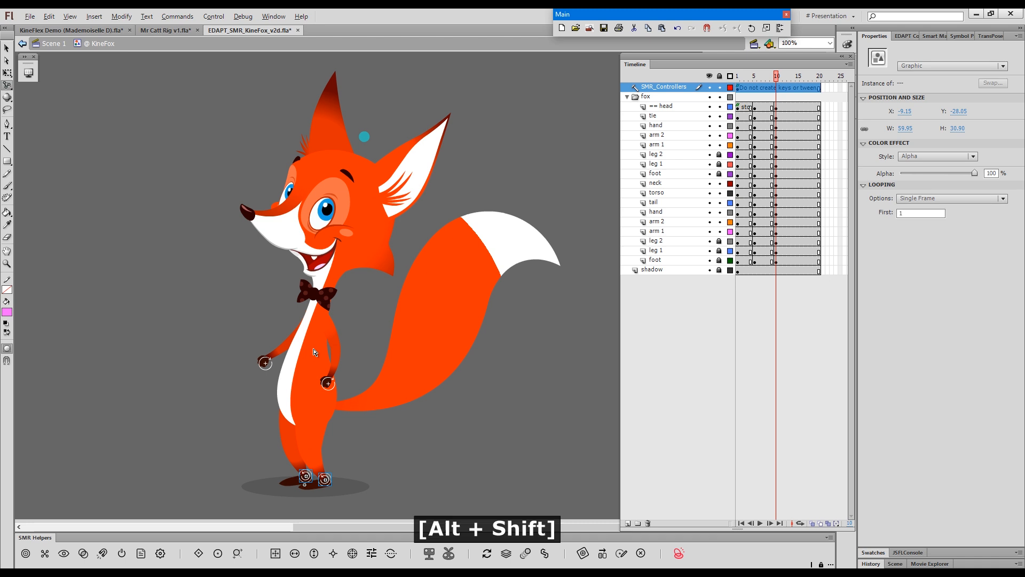
{"action": "left_click_drag", "start_coordinate": [301, 412], "coordinate": [307, 412]}
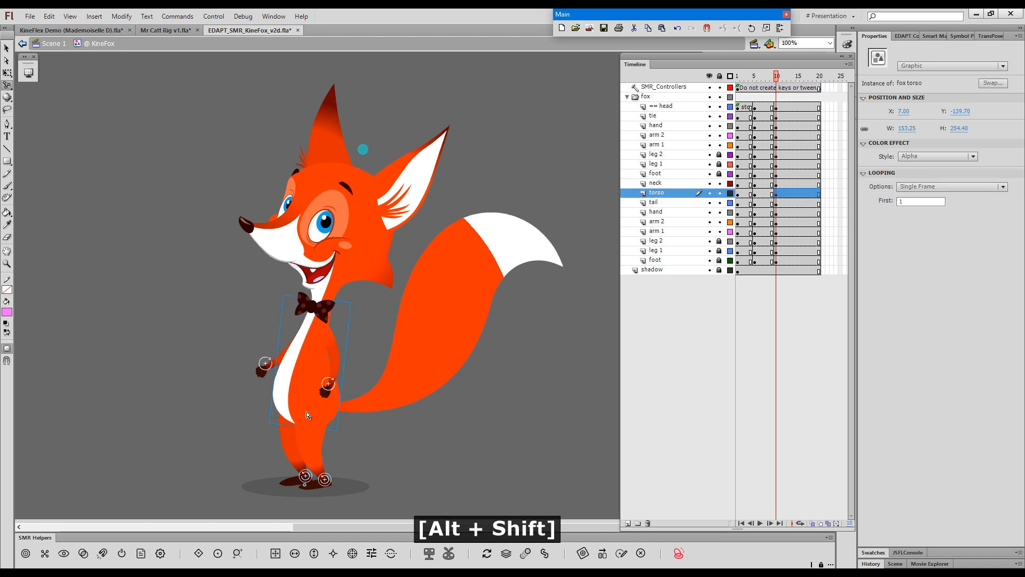
{"action": "left_click_drag", "start_coordinate": [316, 354], "coordinate": [305, 357]}
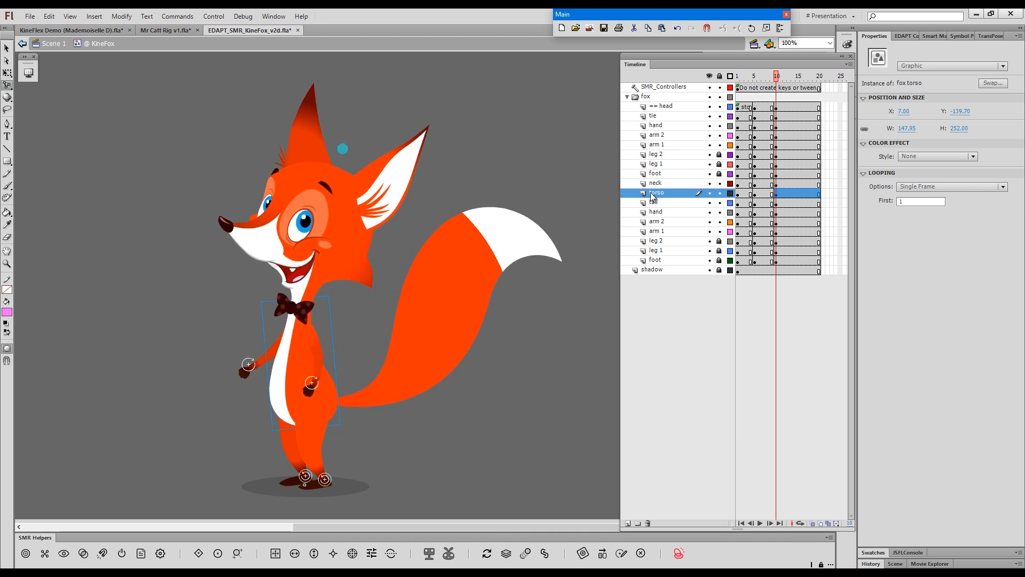
Unlock the fox's leg and foot layers and lower the torso so the knees bend at frame 10
{"action": "left_click_drag", "start_coordinate": [719, 155], "coordinate": [721, 260]}
{"action": "left_click_drag", "start_coordinate": [298, 369], "coordinate": [299, 379]}
Insert keyframes on all fox part layers at frame 15 and deselect
{"action": "left_click_drag", "start_coordinate": [777, 87], "coordinate": [793, 96]}
{"action": "left_click", "coordinate": [797, 96]}
{"action": "left_click", "coordinate": [794, 98]}
{"action": "left_click", "coordinate": [797, 99]}
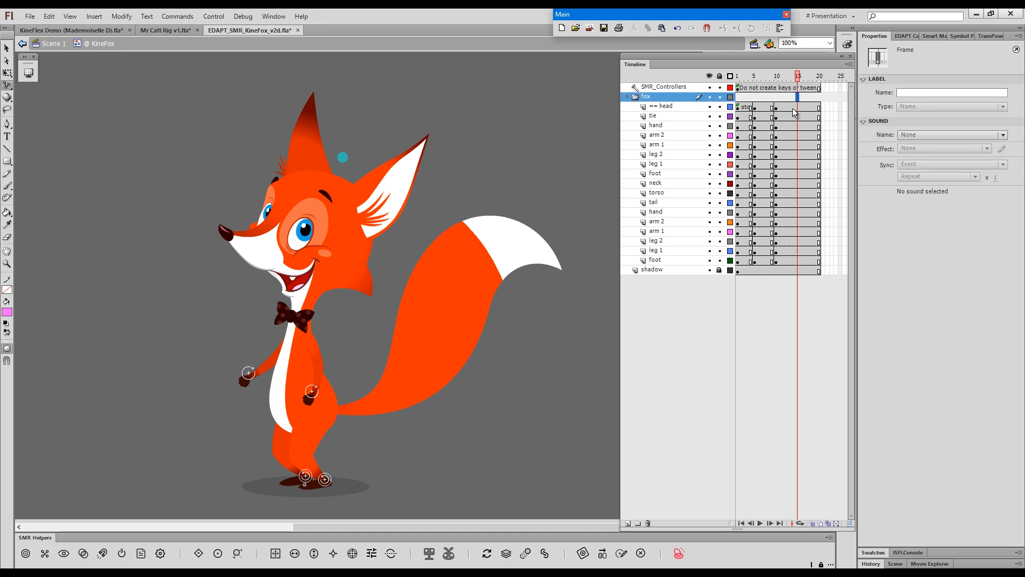
{"action": "key", "text": "x"}
{"action": "left_click", "coordinate": [432, 490]}
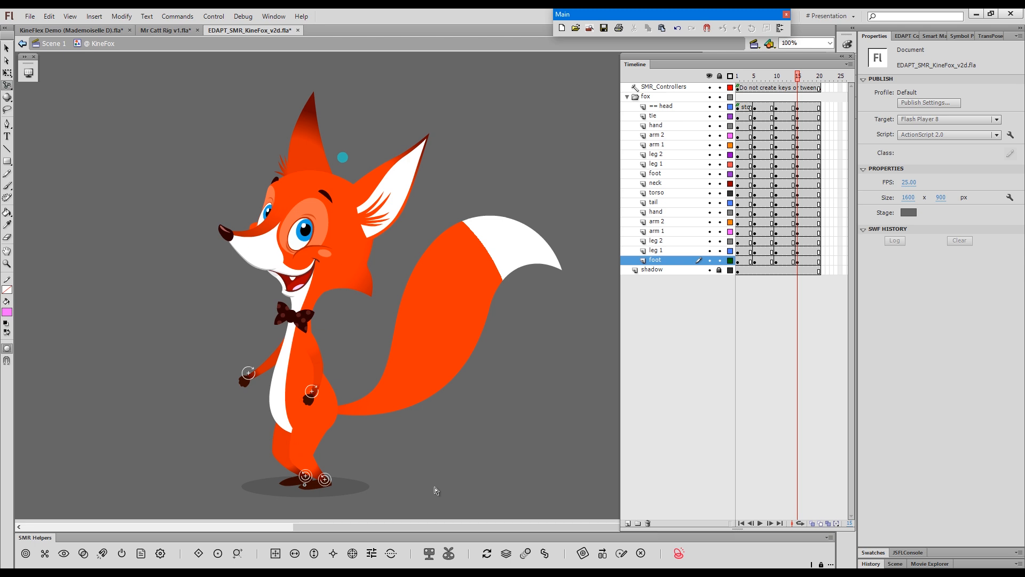
Raise the fox's torso toward the nose side at frame 15 and lift one foot off the ground
{"action": "key", "text": "shift"}
{"action": "left_click_drag", "start_coordinate": [296, 388], "coordinate": [289, 379]}
{"action": "left_click_drag", "start_coordinate": [305, 476], "coordinate": [290, 463]}
Stretch the fox's torso upward at frame 15 and move the near hand toward the tail
{"action": "left_click_drag", "start_coordinate": [281, 291], "coordinate": [281, 273]}
{"action": "left_click", "coordinate": [291, 344]}
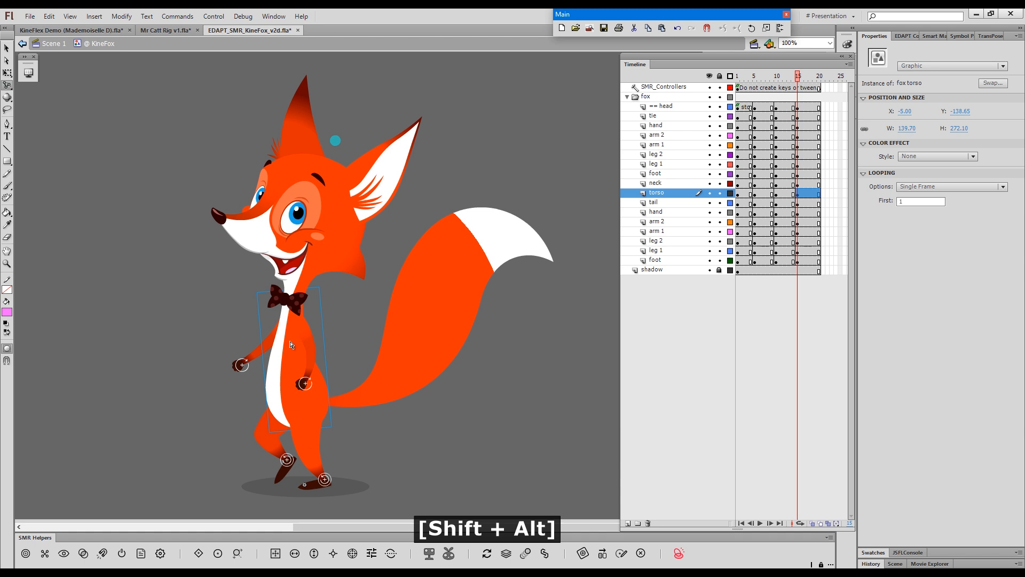
{"action": "left_click_drag", "start_coordinate": [288, 328], "coordinate": [288, 324]}
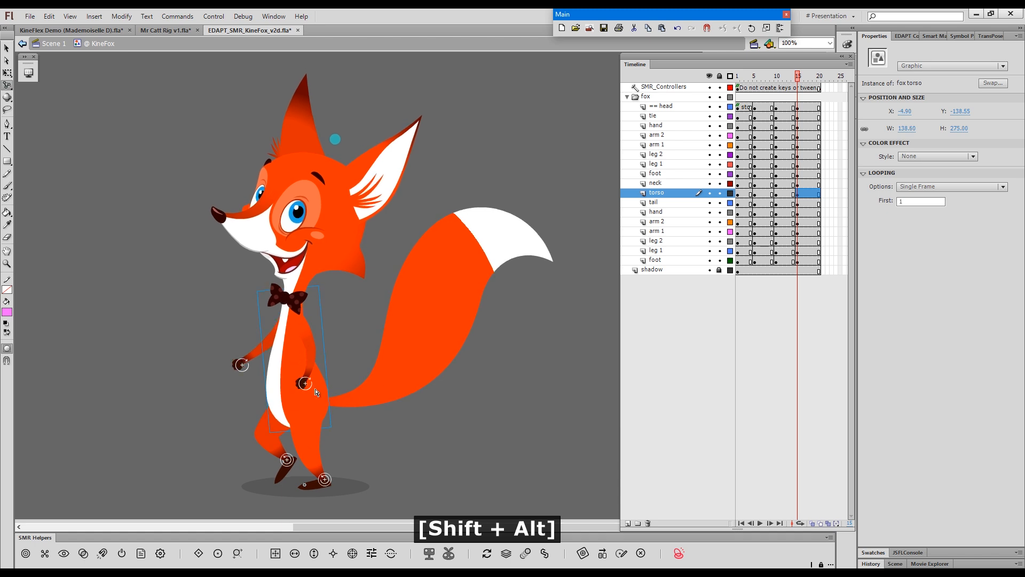
{"action": "left_click_drag", "start_coordinate": [306, 384], "coordinate": [319, 377]}
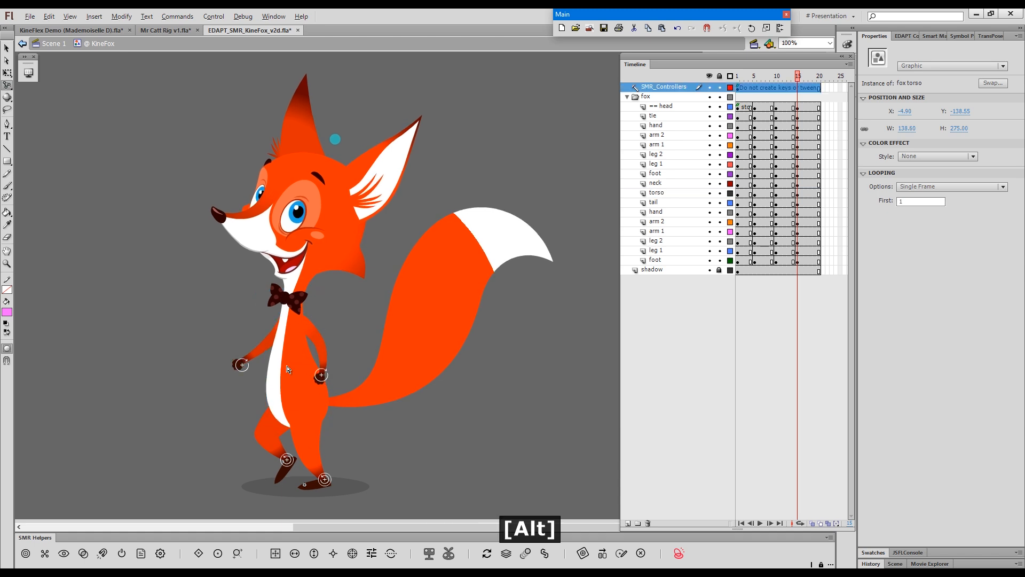
Hide the rig controllers and apply classic tweens across all fox part layers between the keyframes from frame 1 to 15
{"action": "key", "text": "F1"}
{"action": "left_click_drag", "start_coordinate": [745, 108], "coordinate": [785, 262]}
{"action": "key", "text": "alt+4"}
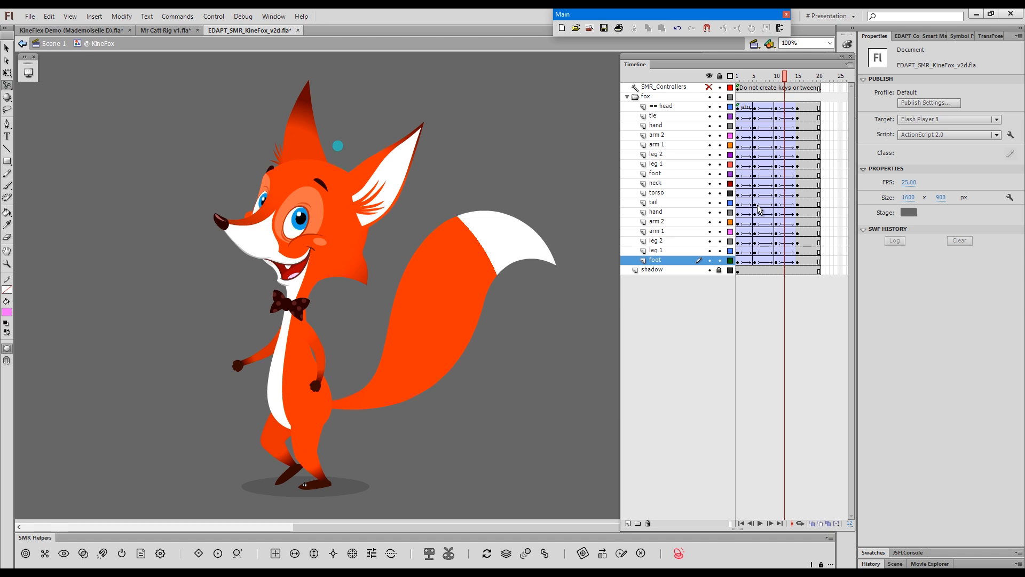
Play back the fox's squash-and-stretch animation and return to frame 1
{"action": "key", "text": "Return"}
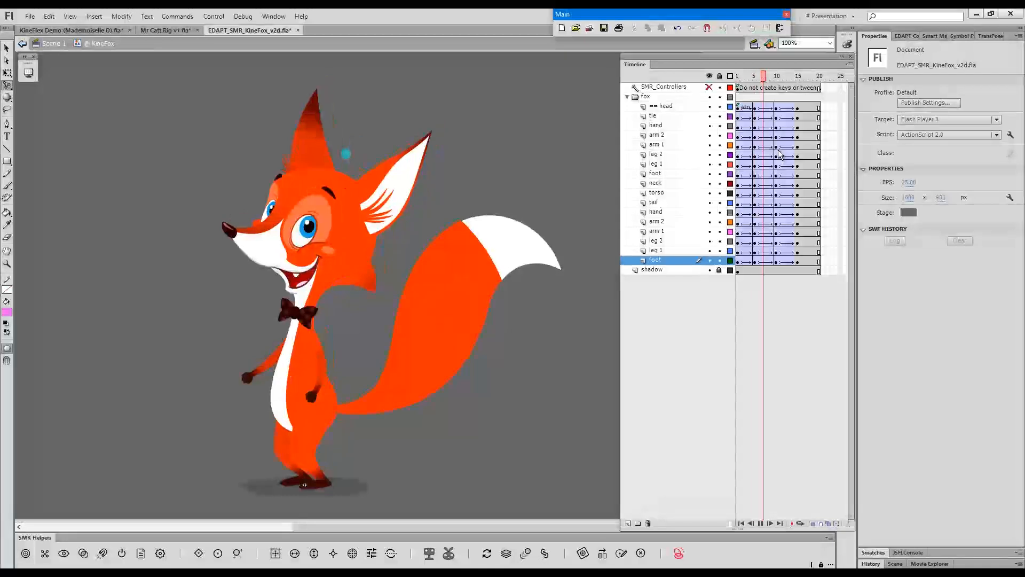
{"action": "left_click", "coordinate": [738, 88]}
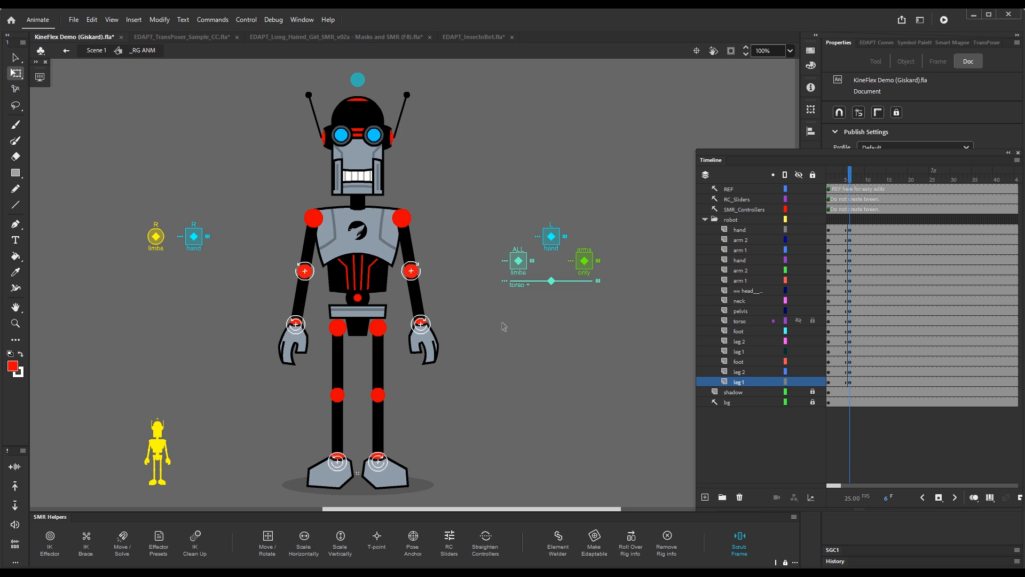
Pose the robot's left arm with its elbow bent outward, moving the wrist effector and lowering the upper arm
{"action": "key", "text": "m"}
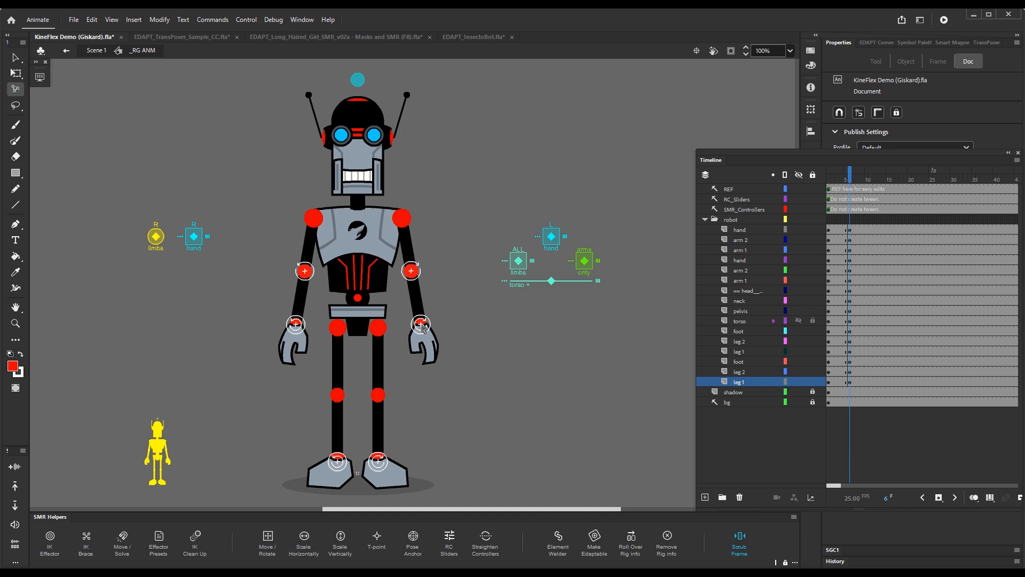
{"action": "left_click_drag", "start_coordinate": [424, 327], "coordinate": [446, 291]}
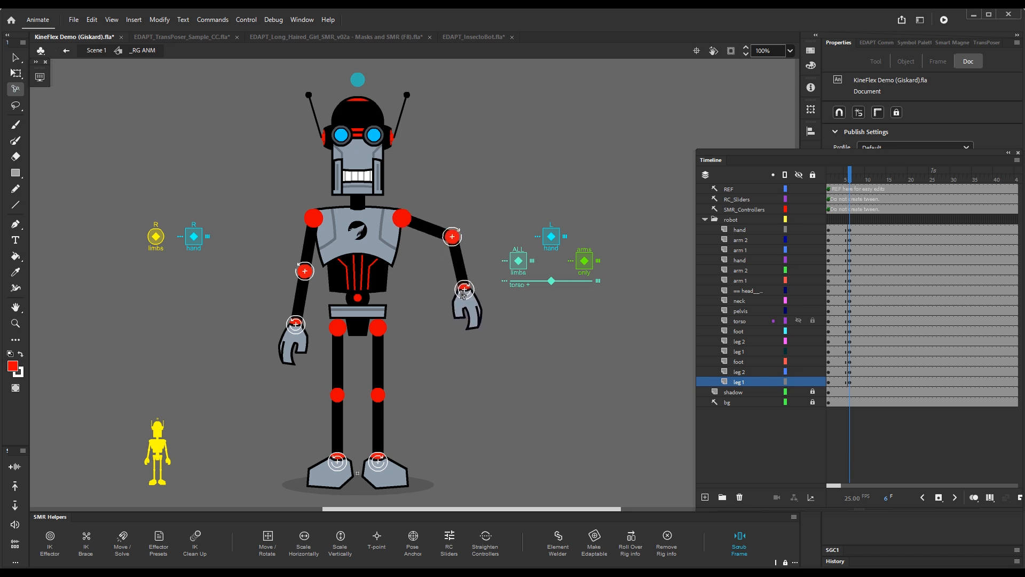
{"action": "left_click_drag", "start_coordinate": [474, 286], "coordinate": [456, 302]}
{"action": "left_click", "coordinate": [448, 301]}
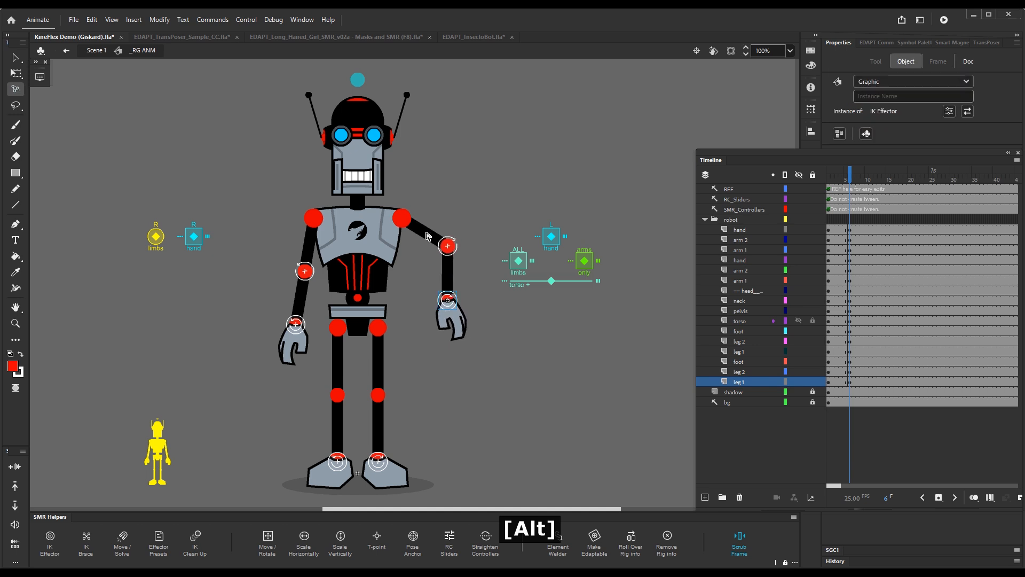
{"action": "left_click_drag", "start_coordinate": [430, 238], "coordinate": [433, 280]}
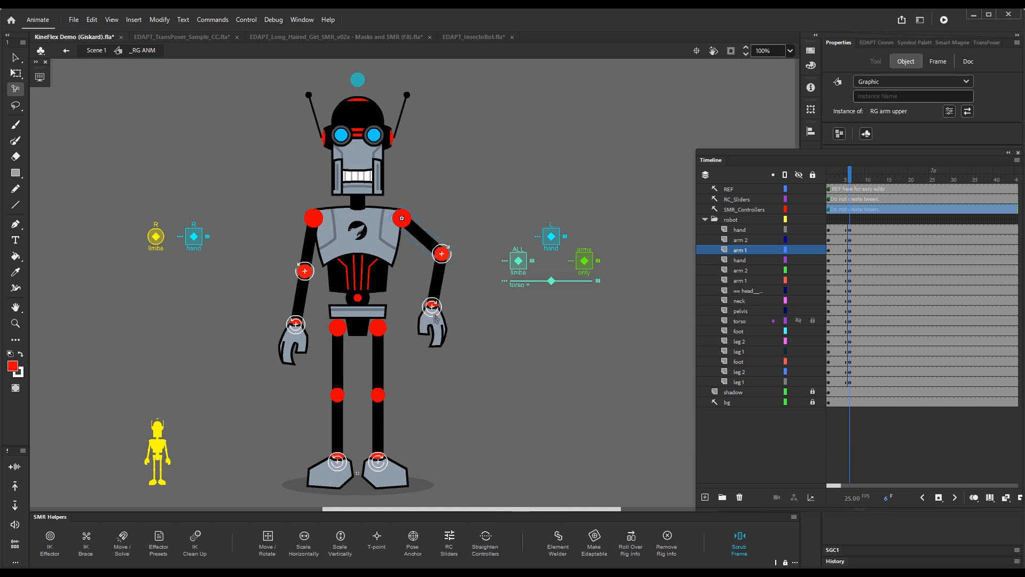
{"action": "mouse_move", "coordinate": [433, 308]}
{"action": "left_mouse_down"}
{"action": "mouse_move", "coordinate": [422, 301]}
{"action": "mouse_move", "coordinate": [445, 307]}
{"action": "mouse_move", "coordinate": [480, 288]}
{"action": "mouse_move", "coordinate": [451, 305]}
{"action": "mouse_move", "coordinate": [439, 294]}
{"action": "mouse_move", "coordinate": [426, 303]}
{"action": "left_mouse_up"}
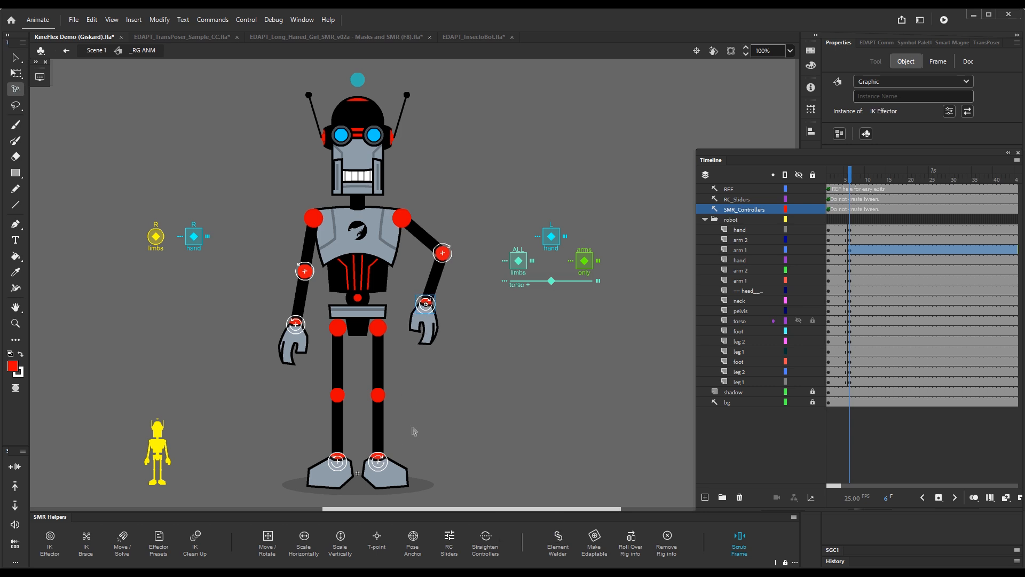
Shift the robot's left foot slightly outward using its ankle effector
{"action": "key", "text": "alt"}
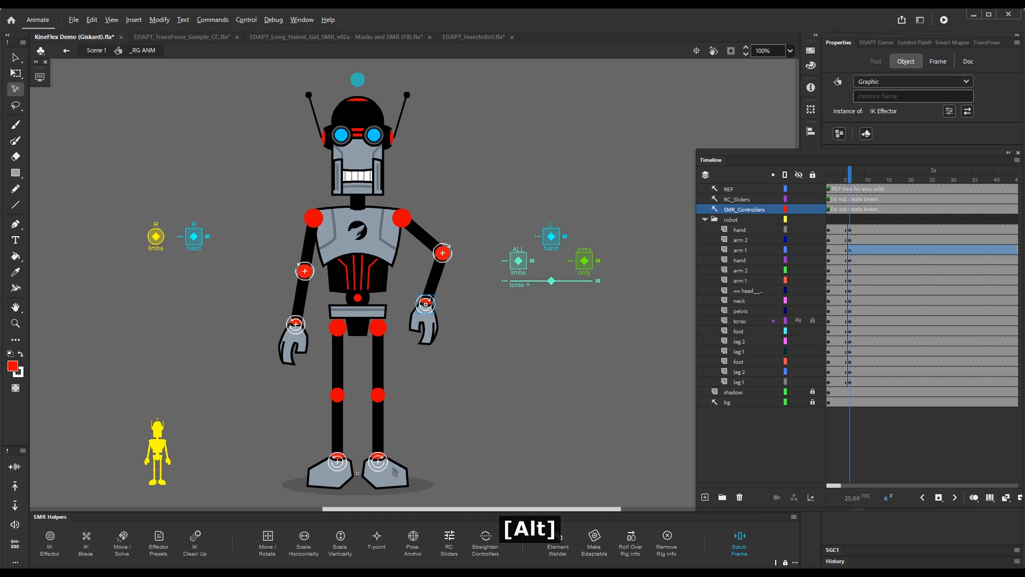
{"action": "mouse_move", "coordinate": [382, 464]}
{"action": "left_mouse_down"}
{"action": "mouse_move", "coordinate": [409, 460]}
{"action": "mouse_move", "coordinate": [432, 427]}
{"action": "mouse_move", "coordinate": [417, 405]}
{"action": "mouse_move", "coordinate": [445, 424]}
{"action": "mouse_move", "coordinate": [500, 392]}
{"action": "mouse_move", "coordinate": [434, 434]}
{"action": "mouse_move", "coordinate": [486, 416]}
{"action": "mouse_move", "coordinate": [376, 425]}
{"action": "mouse_move", "coordinate": [393, 456]}
{"action": "mouse_move", "coordinate": [384, 470]}
{"action": "mouse_move", "coordinate": [380, 462]}
{"action": "left_mouse_up"}
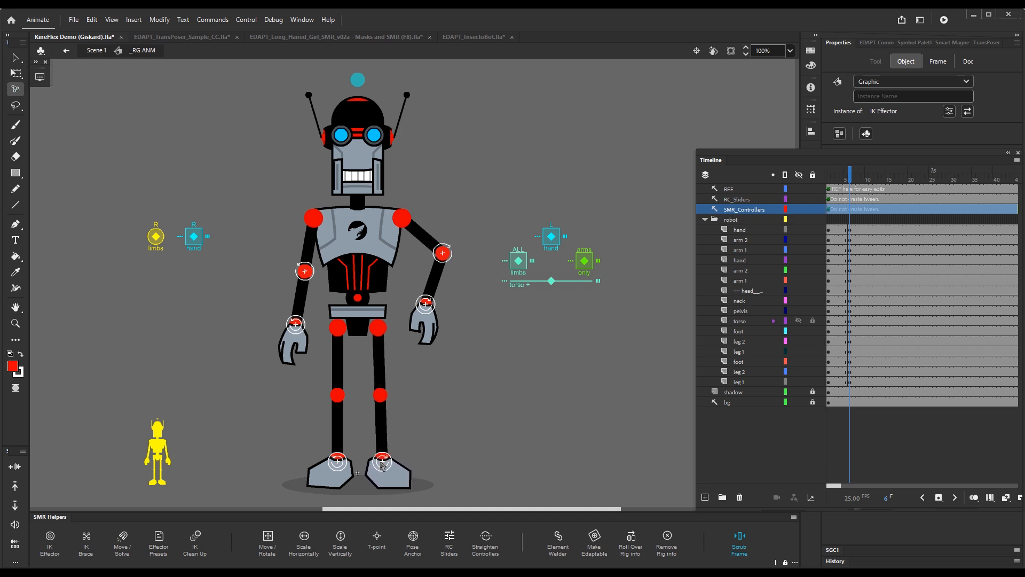
{"action": "left_click", "coordinate": [404, 465]}
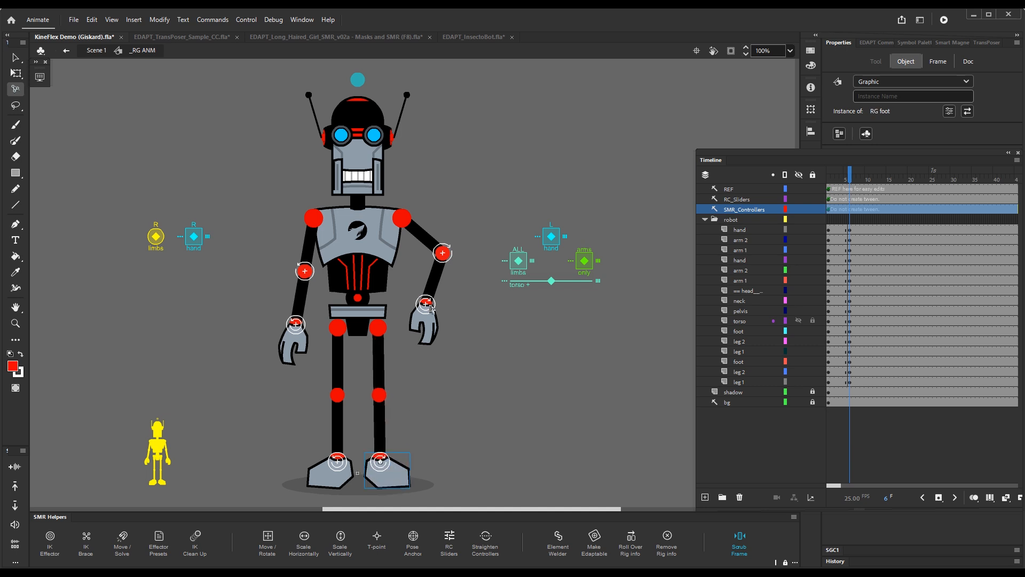
Tilt the robot's torso toward its right side while keeping both hands anchored in place
{"action": "left_click", "coordinate": [361, 372]}
{"action": "key", "text": "shift"}
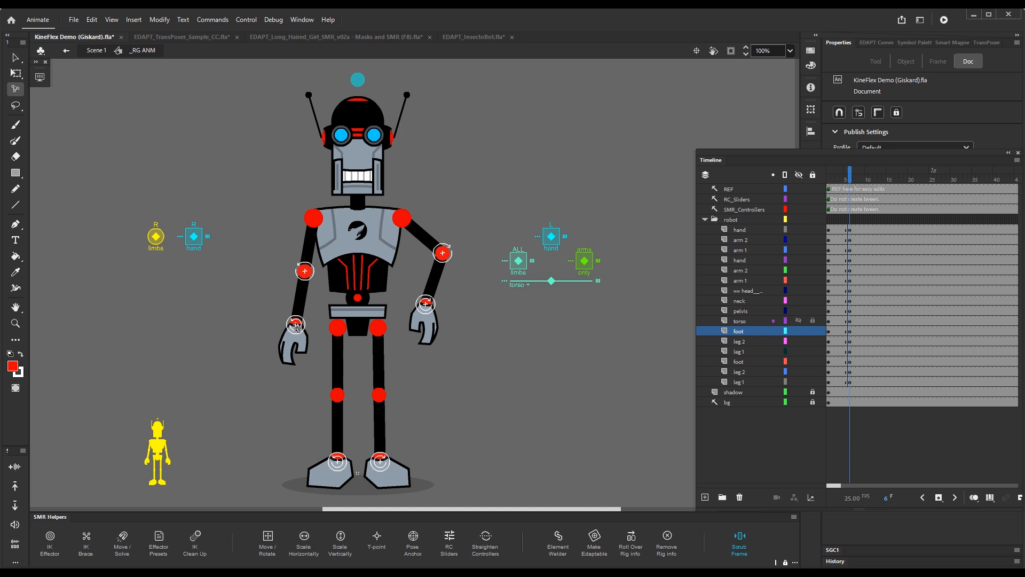
{"action": "left_click_drag", "start_coordinate": [361, 244], "coordinate": [346, 262]}
{"action": "left_click_drag", "start_coordinate": [365, 261], "coordinate": [389, 292]}
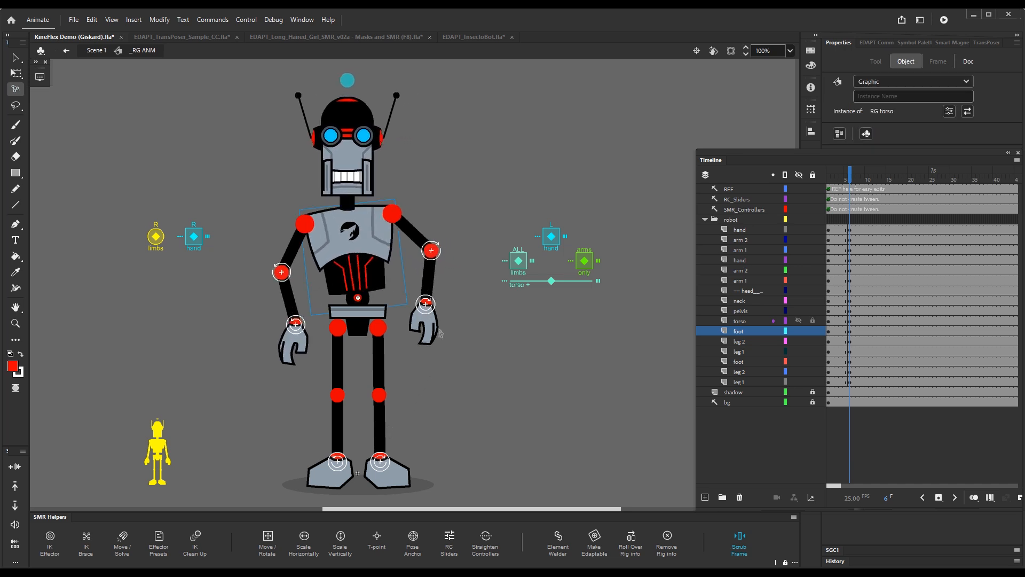
Free the left wrist effector and rotate the torso slightly back toward upright, with only the right hand anchored
{"action": "left_click", "coordinate": [425, 306], "text": "alt+shift"}
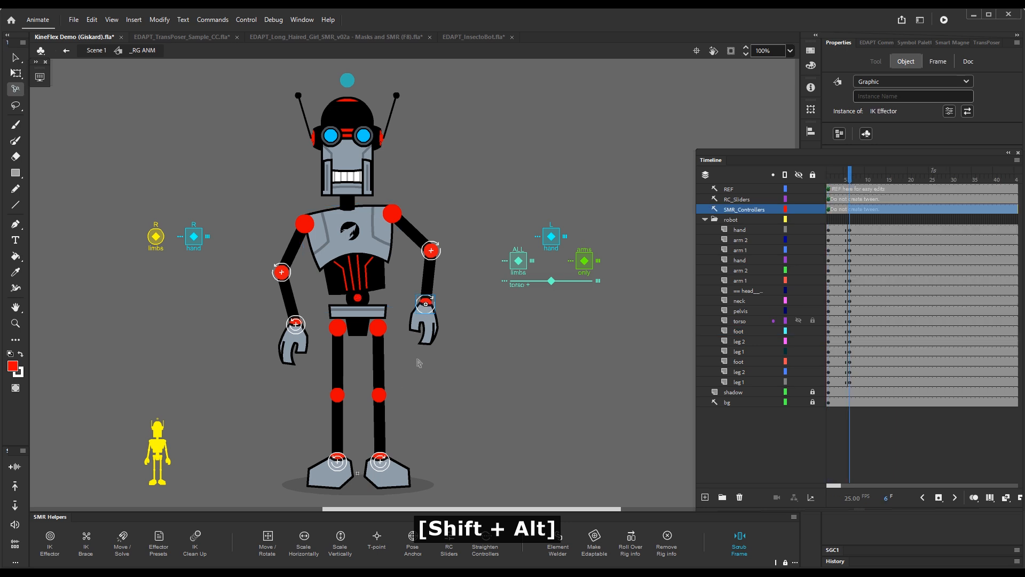
{"action": "left_click", "coordinate": [472, 337]}
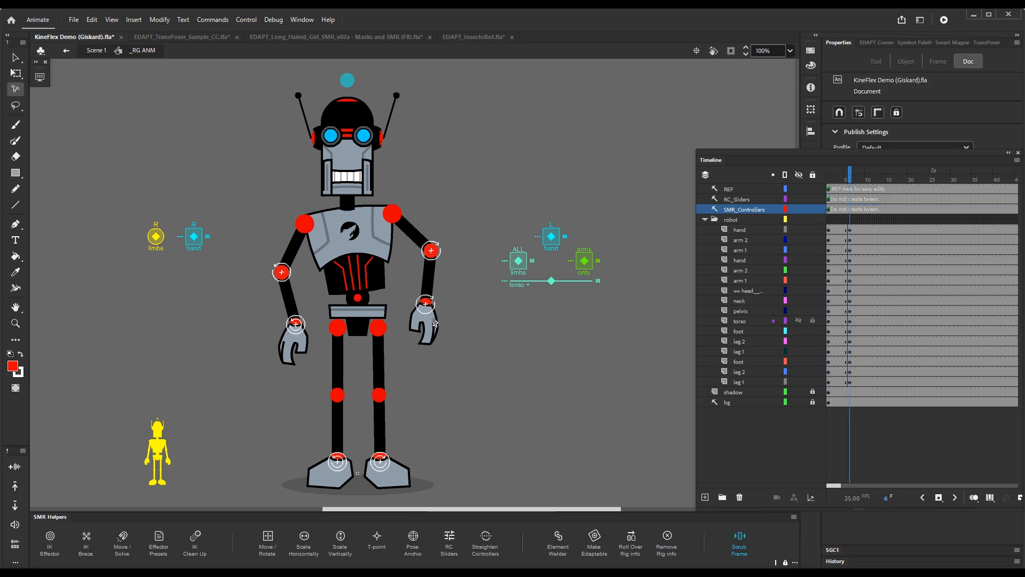
{"action": "left_click", "coordinate": [363, 258]}
{"action": "left_click_drag", "start_coordinate": [358, 235], "coordinate": [361, 265]}
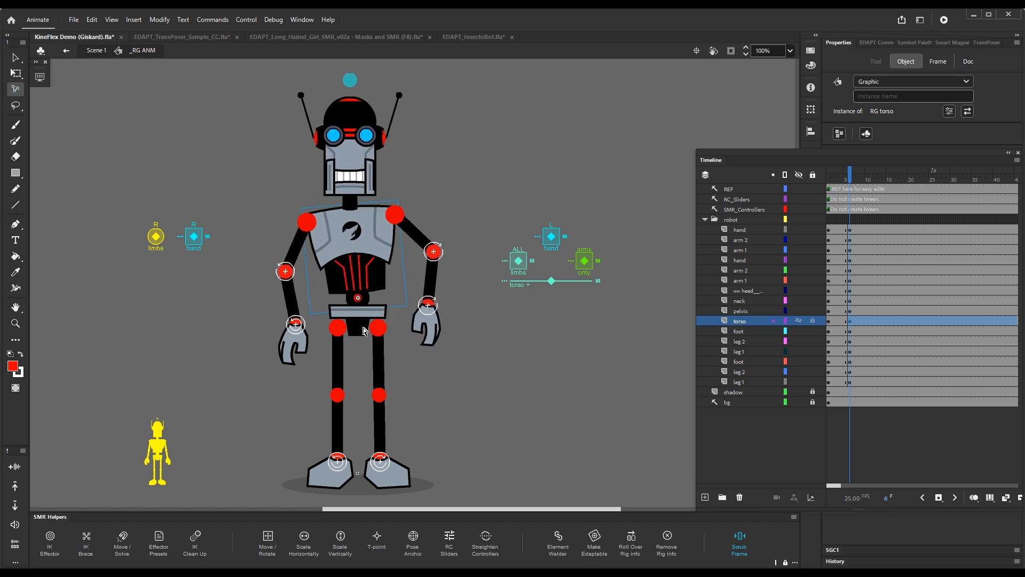
Bend the robot's knees by lowering the pelvis, freeing the right wrist effector so that both hands follow the body
{"action": "key", "text": "shift"}
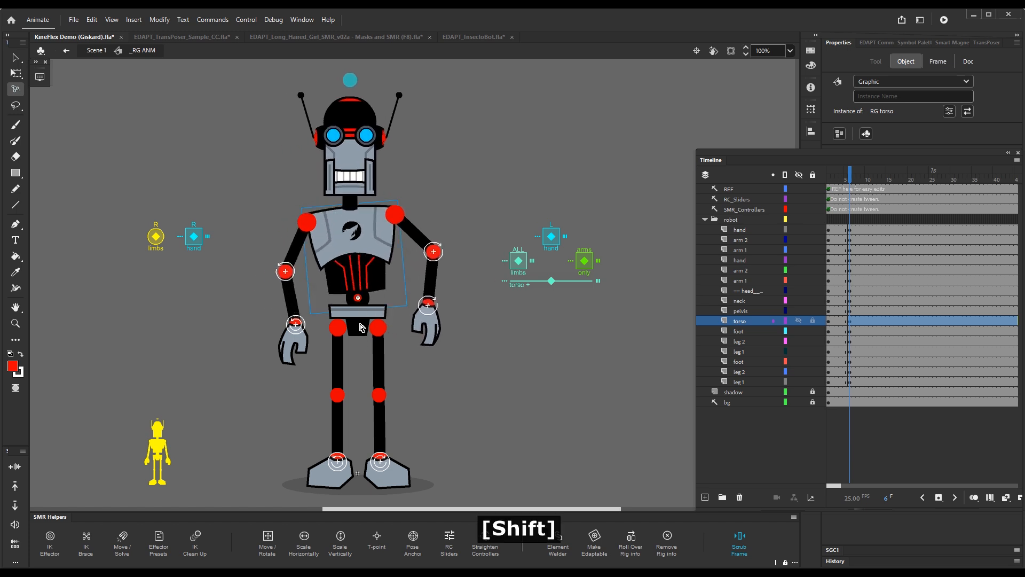
{"action": "mouse_move", "coordinate": [361, 332]}
{"action": "left_mouse_down"}
{"action": "mouse_move", "coordinate": [366, 356]}
{"action": "mouse_move", "coordinate": [359, 340]}
{"action": "mouse_move", "coordinate": [349, 348]}
{"action": "mouse_move", "coordinate": [354, 355]}
{"action": "mouse_move", "coordinate": [362, 340]}
{"action": "mouse_move", "coordinate": [372, 362]}
{"action": "mouse_move", "coordinate": [380, 353]}
{"action": "mouse_move", "coordinate": [353, 355]}
{"action": "mouse_move", "coordinate": [358, 340]}
{"action": "left_mouse_up"}
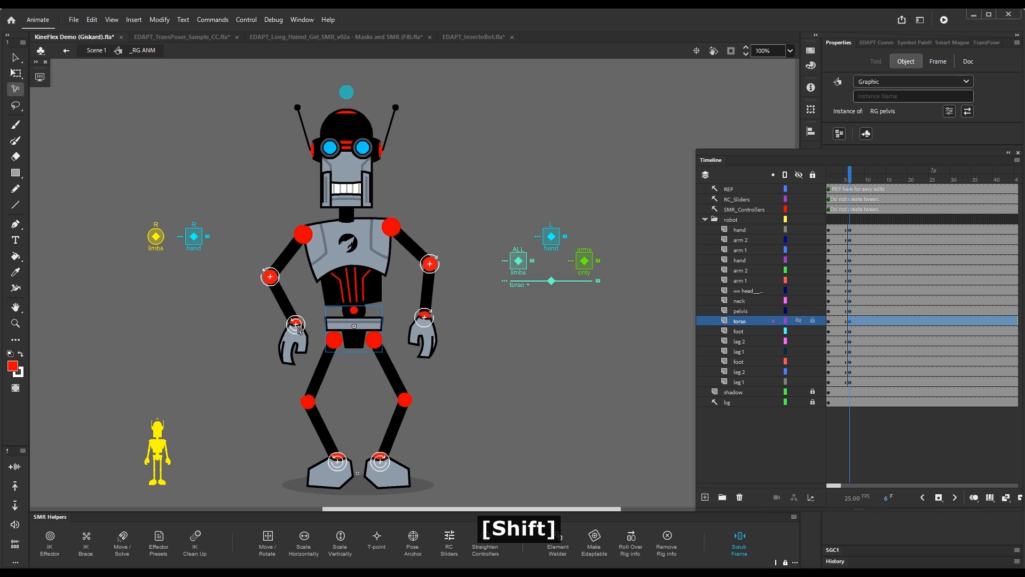
{"action": "key", "text": "shift+alt"}
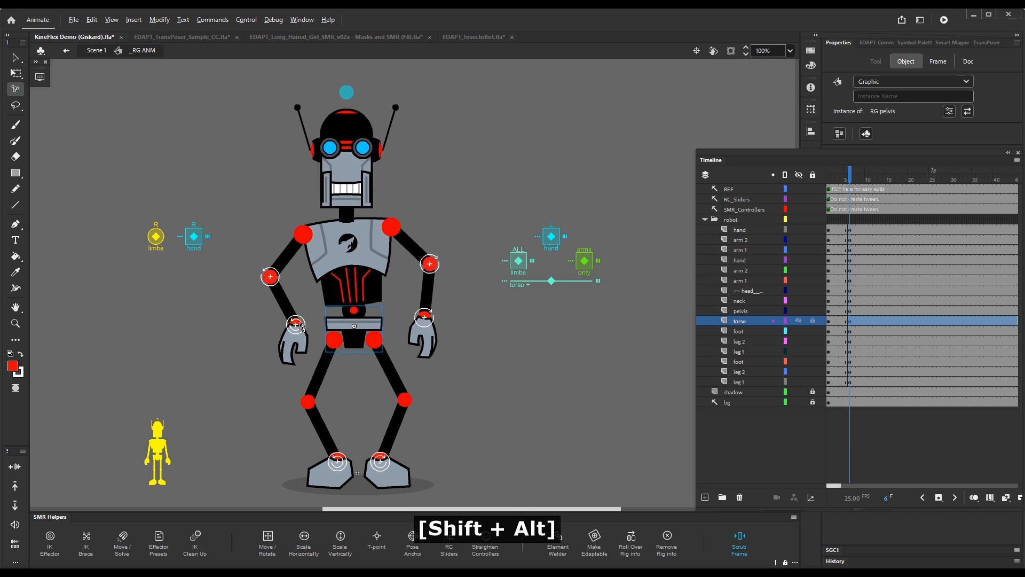
{"action": "left_click", "coordinate": [295, 324], "text": "alt+shift"}
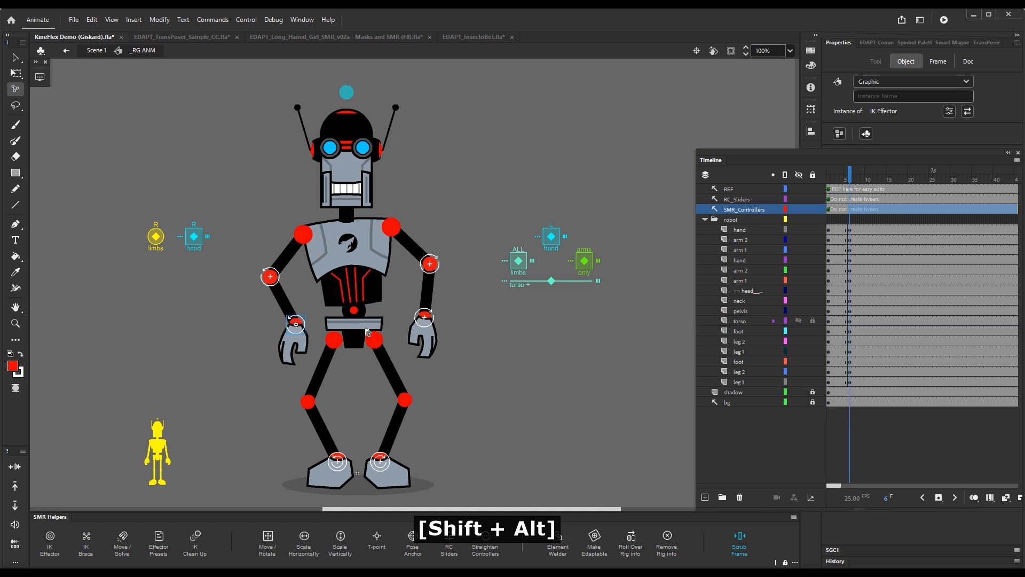
{"action": "left_click_drag", "start_coordinate": [358, 339], "coordinate": [357, 333]}
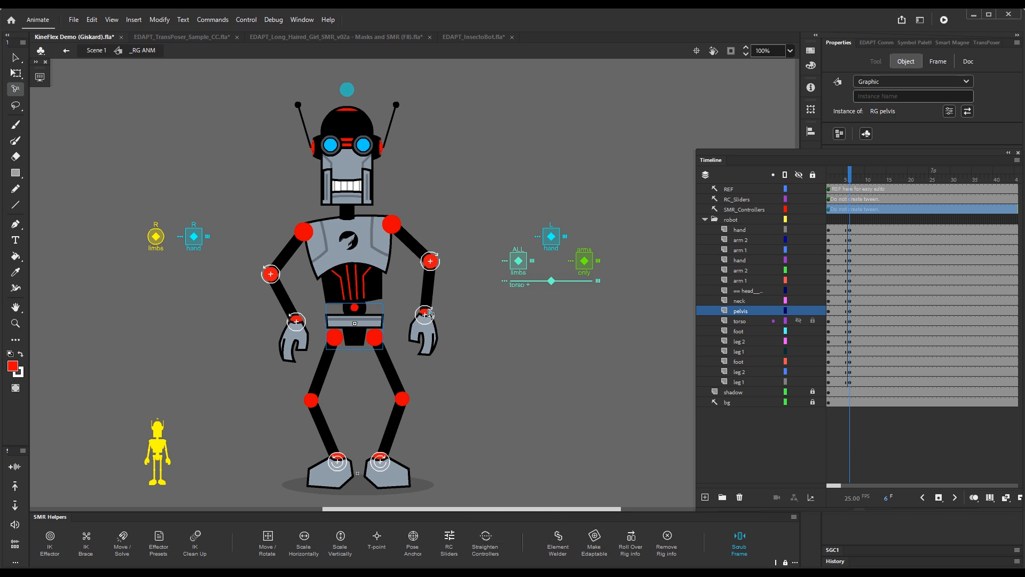
{"action": "left_click", "coordinate": [461, 377]}
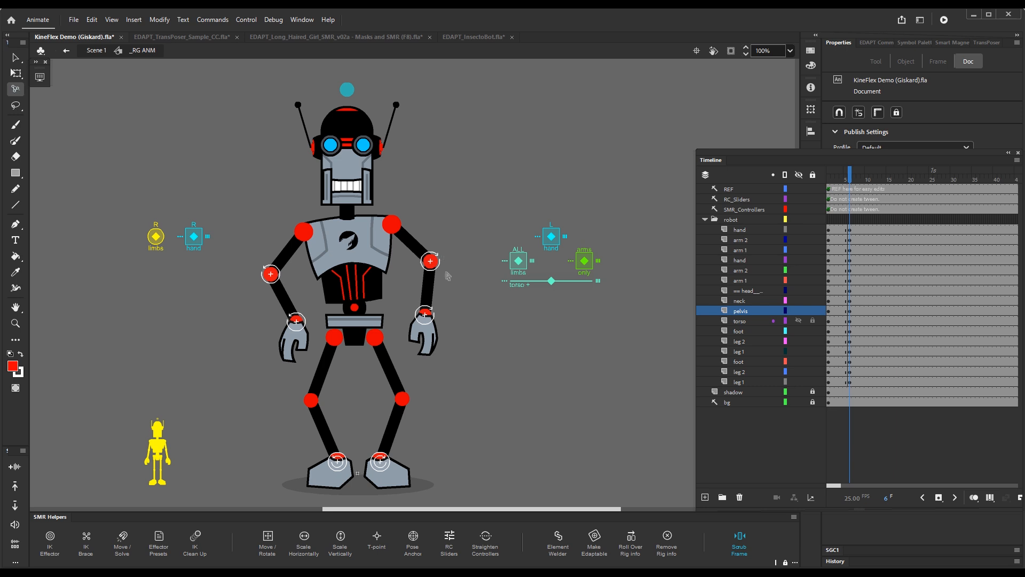
Create an IK Brace for the left wrist and left ankle effectors and place it beside the robot's head
{"action": "key", "text": "v"}
{"action": "left_click", "coordinate": [426, 315]}
{"action": "left_click", "coordinate": [380, 462], "text": "shift"}
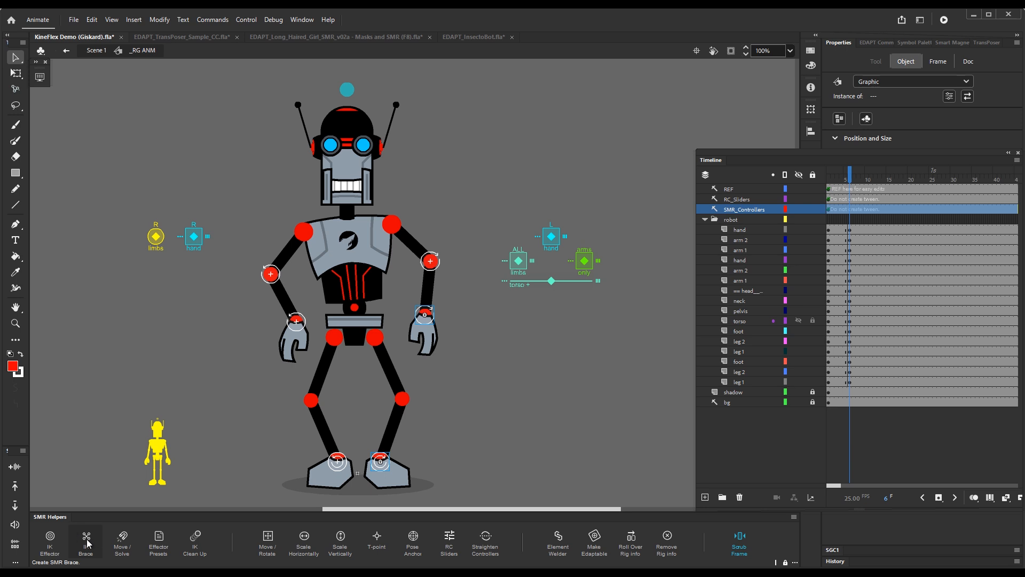
{"action": "left_click_drag", "start_coordinate": [427, 298], "coordinate": [469, 206]}
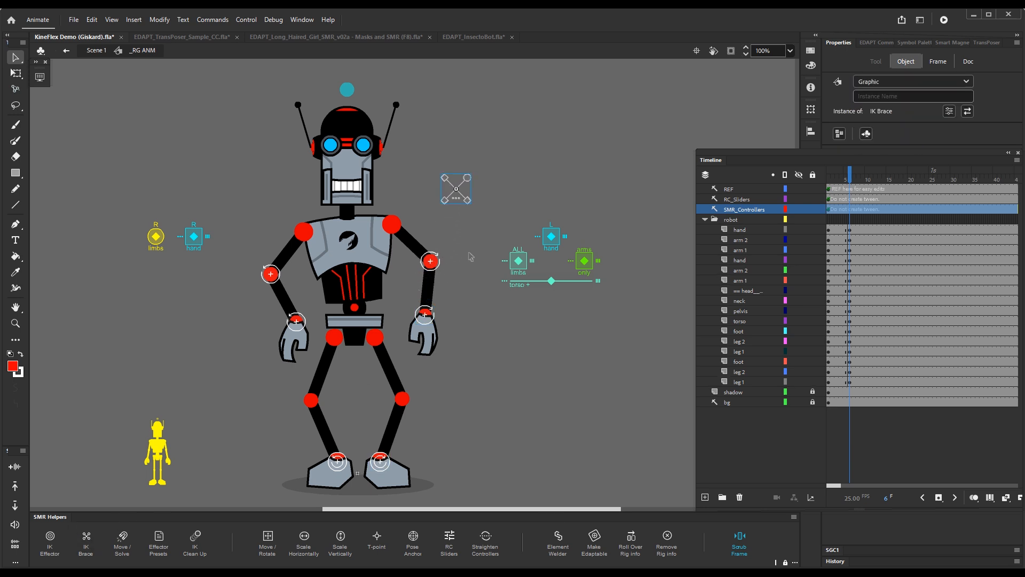
Move the robot's left hand and left foot together by manipulating the IK Brace, and deselect it
{"action": "key", "text": "g"}
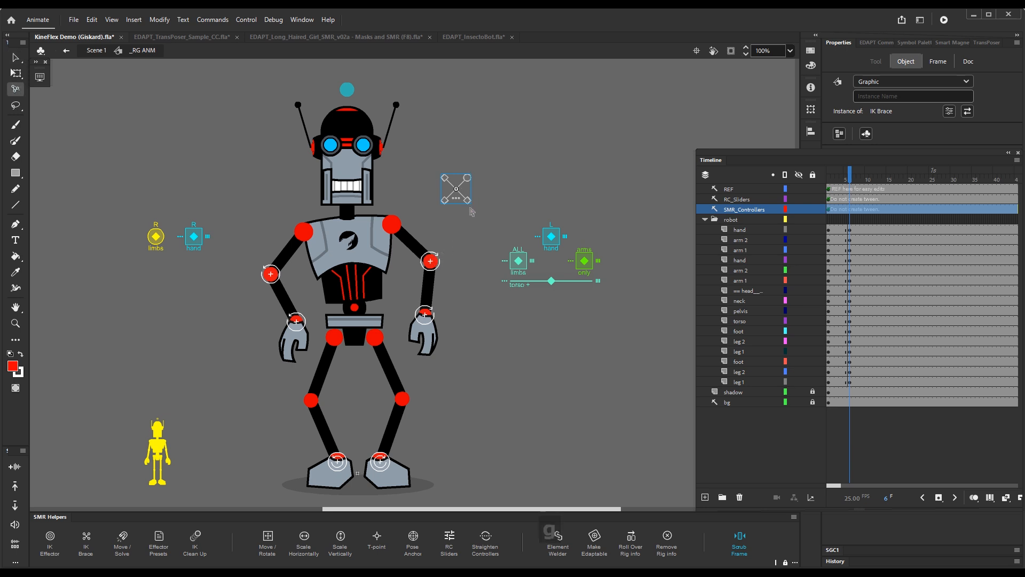
{"action": "mouse_move", "coordinate": [470, 203]}
{"action": "left_mouse_down"}
{"action": "mouse_move", "coordinate": [491, 163]}
{"action": "mouse_move", "coordinate": [477, 209]}
{"action": "mouse_move", "coordinate": [485, 167]}
{"action": "mouse_move", "coordinate": [455, 176]}
{"action": "mouse_move", "coordinate": [458, 187]}
{"action": "mouse_move", "coordinate": [505, 189]}
{"action": "mouse_move", "coordinate": [459, 203]}
{"action": "mouse_move", "coordinate": [479, 205]}
{"action": "mouse_move", "coordinate": [485, 175]}
{"action": "mouse_move", "coordinate": [467, 194]}
{"action": "mouse_move", "coordinate": [482, 200]}
{"action": "mouse_move", "coordinate": [485, 178]}
{"action": "mouse_move", "coordinate": [469, 205]}
{"action": "left_mouse_up"}
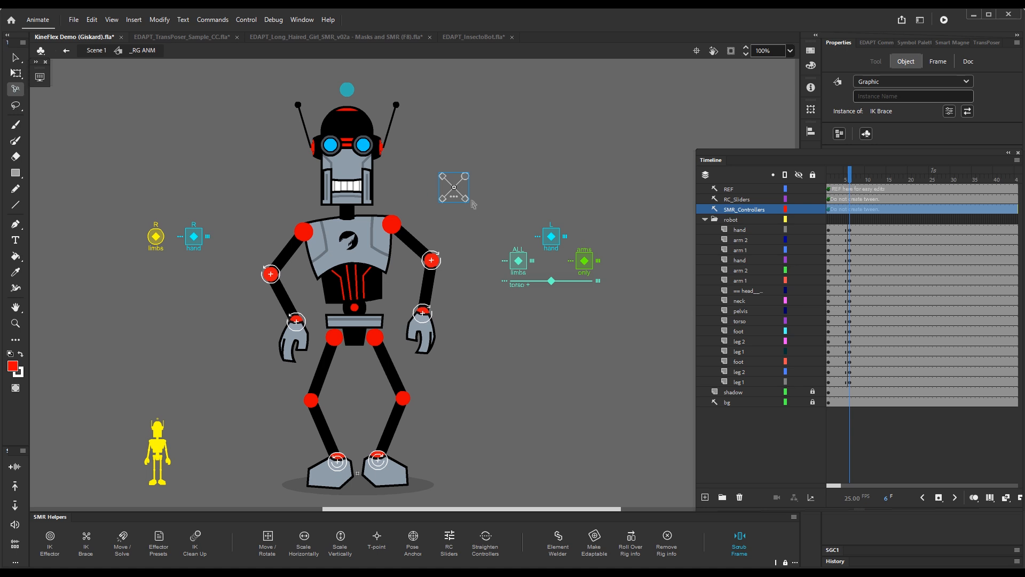
{"action": "left_click", "coordinate": [454, 209]}
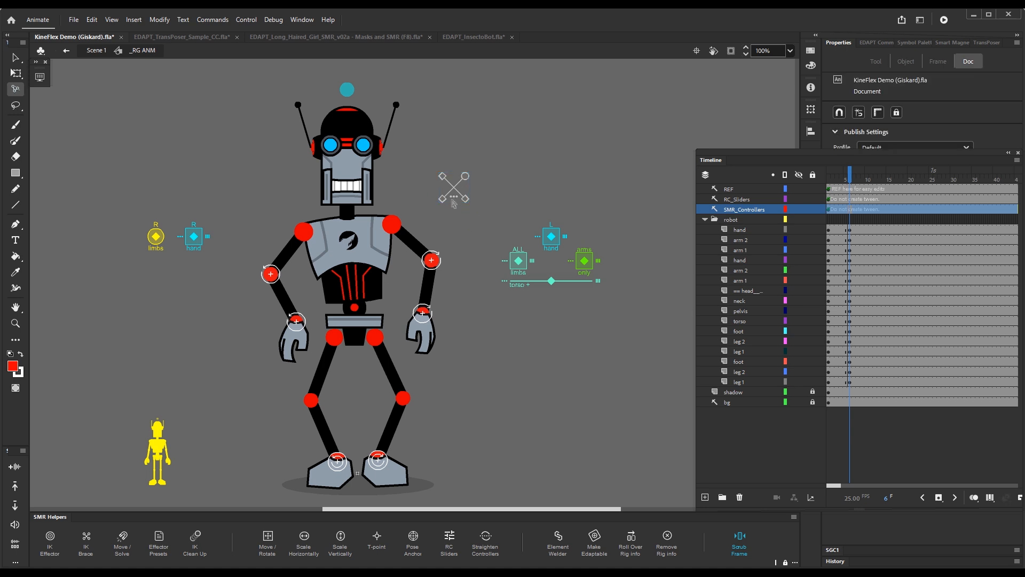
Link the right wrist effector to the IK Brace
{"action": "left_click", "coordinate": [297, 321]}
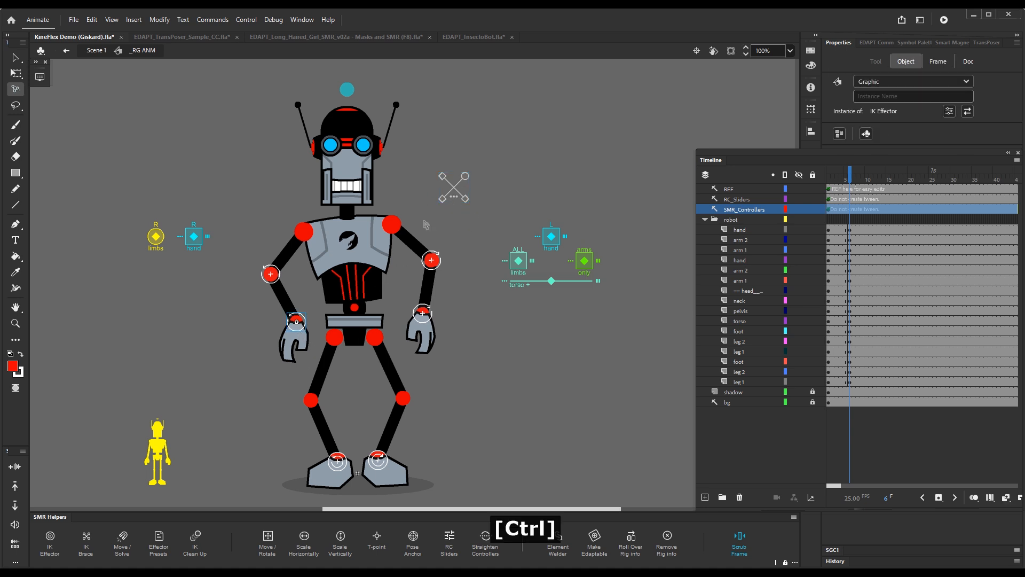
{"action": "left_click", "coordinate": [454, 197]}
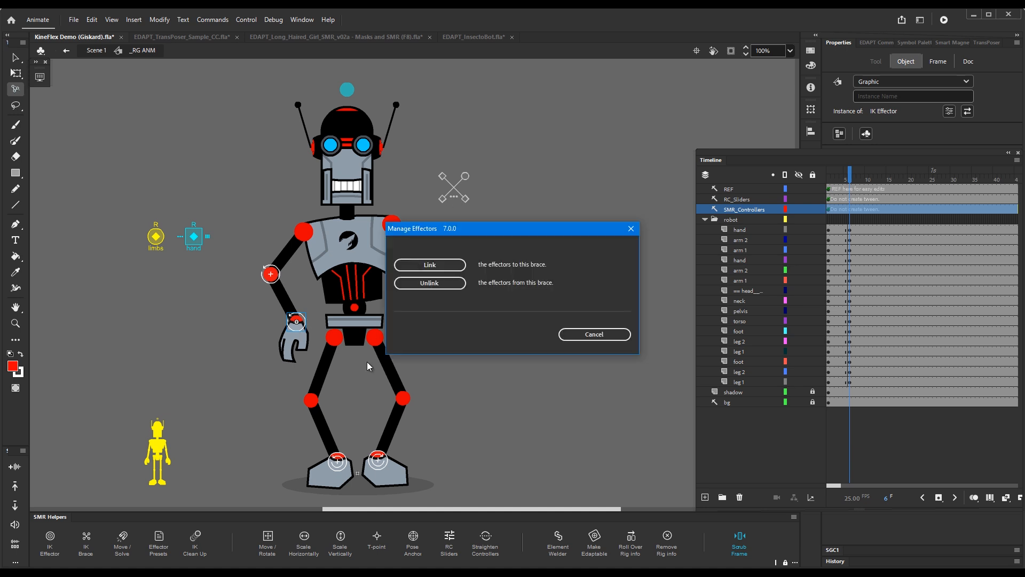
{"action": "left_click", "coordinate": [436, 270]}
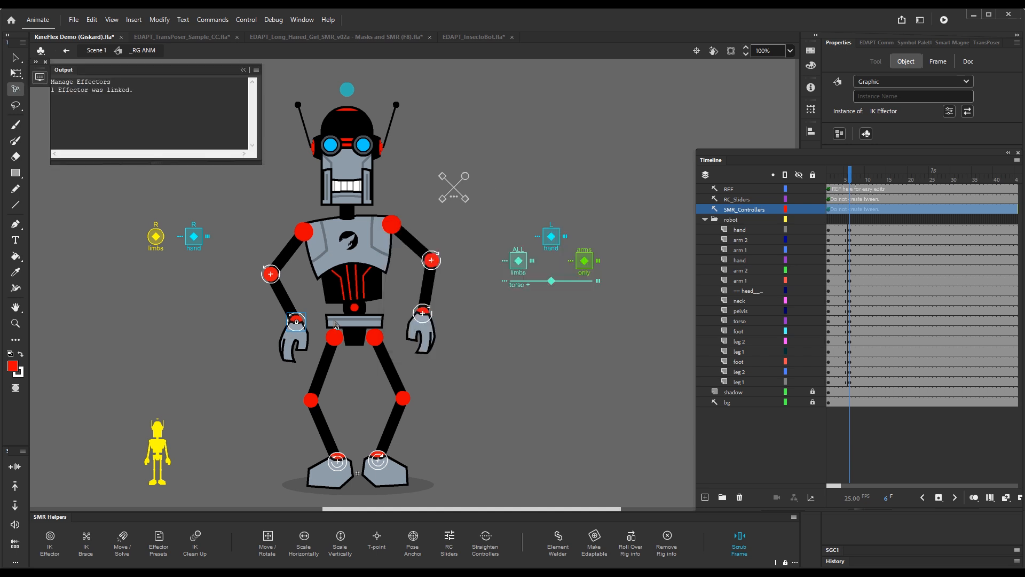
Place the IK Brace on the robot's abdomen and use its handles to adjust the linked hands and foot together
{"action": "mouse_move", "coordinate": [465, 201]}
{"action": "left_mouse_down"}
{"action": "mouse_move", "coordinate": [475, 191]}
{"action": "mouse_move", "coordinate": [466, 178]}
{"action": "mouse_move", "coordinate": [449, 201]}
{"action": "mouse_move", "coordinate": [491, 203]}
{"action": "mouse_move", "coordinate": [482, 152]}
{"action": "mouse_move", "coordinate": [504, 198]}
{"action": "mouse_move", "coordinate": [465, 213]}
{"action": "mouse_move", "coordinate": [446, 199]}
{"action": "mouse_move", "coordinate": [471, 192]}
{"action": "mouse_move", "coordinate": [464, 204]}
{"action": "mouse_move", "coordinate": [464, 192]}
{"action": "left_mouse_up"}
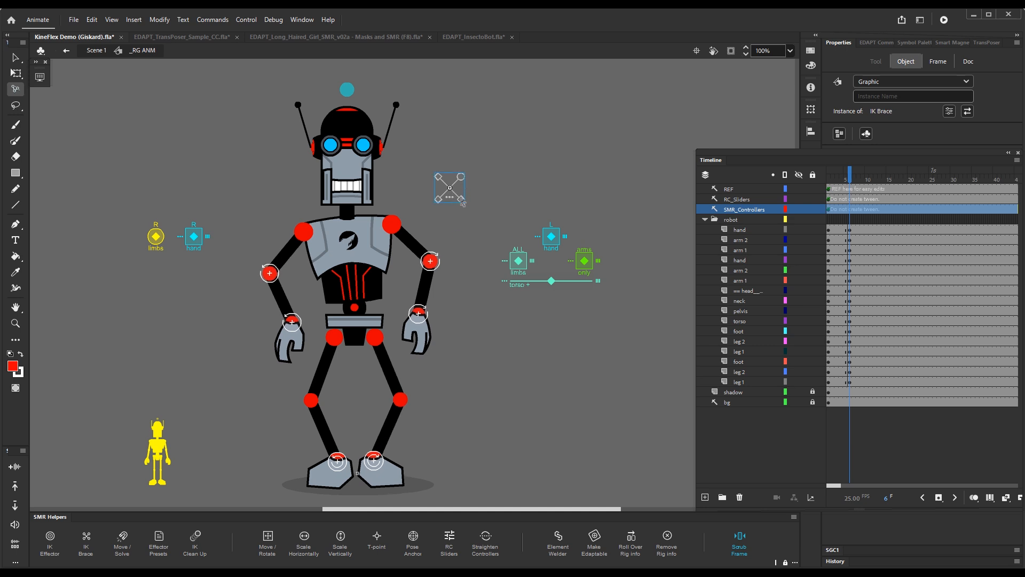
{"action": "left_click_drag", "start_coordinate": [463, 203], "coordinate": [367, 299]}
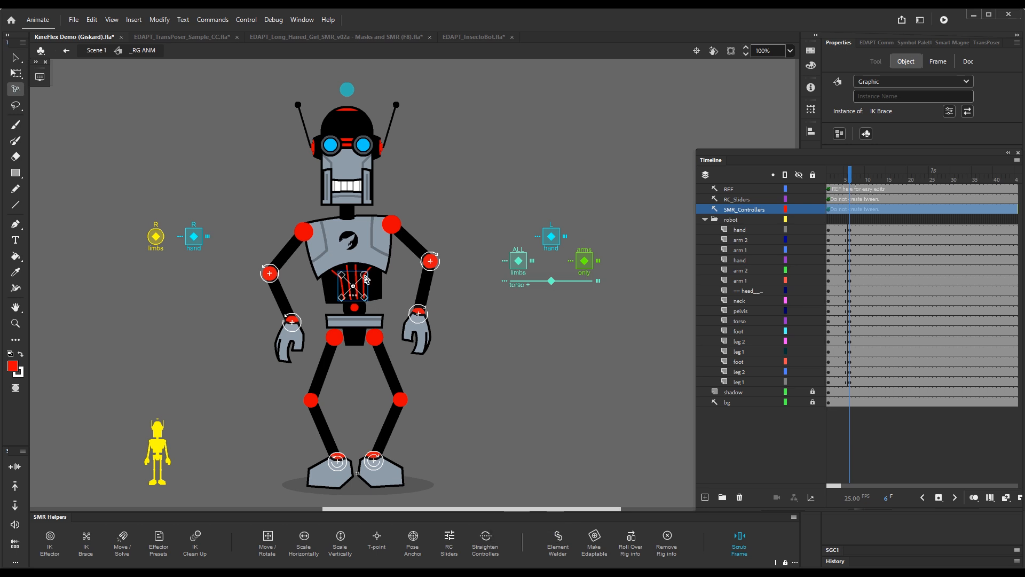
{"action": "mouse_move", "coordinate": [366, 279]}
{"action": "left_mouse_down"}
{"action": "mouse_move", "coordinate": [353, 287]}
{"action": "mouse_move", "coordinate": [356, 266]}
{"action": "mouse_move", "coordinate": [376, 276]}
{"action": "left_mouse_up"}
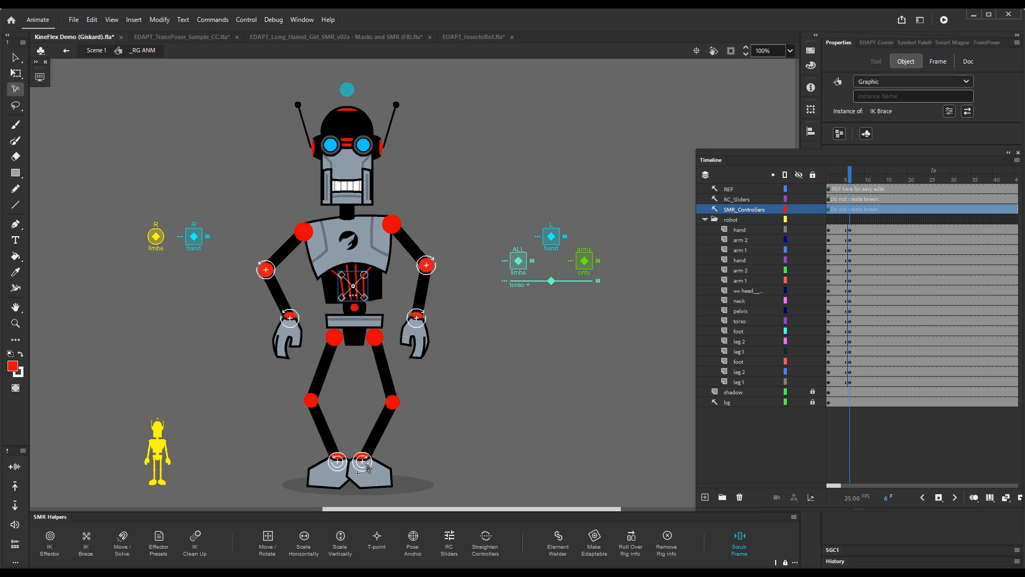
Move the robot's left foot outward and unlink its ankle effector from the IK Brace
{"action": "mouse_move", "coordinate": [372, 468]}
{"action": "left_mouse_down"}
{"action": "mouse_move", "coordinate": [373, 437]}
{"action": "mouse_move", "coordinate": [443, 417]}
{"action": "mouse_move", "coordinate": [343, 426]}
{"action": "mouse_move", "coordinate": [424, 456]}
{"action": "mouse_move", "coordinate": [378, 467]}
{"action": "mouse_move", "coordinate": [386, 473]}
{"action": "left_mouse_up"}
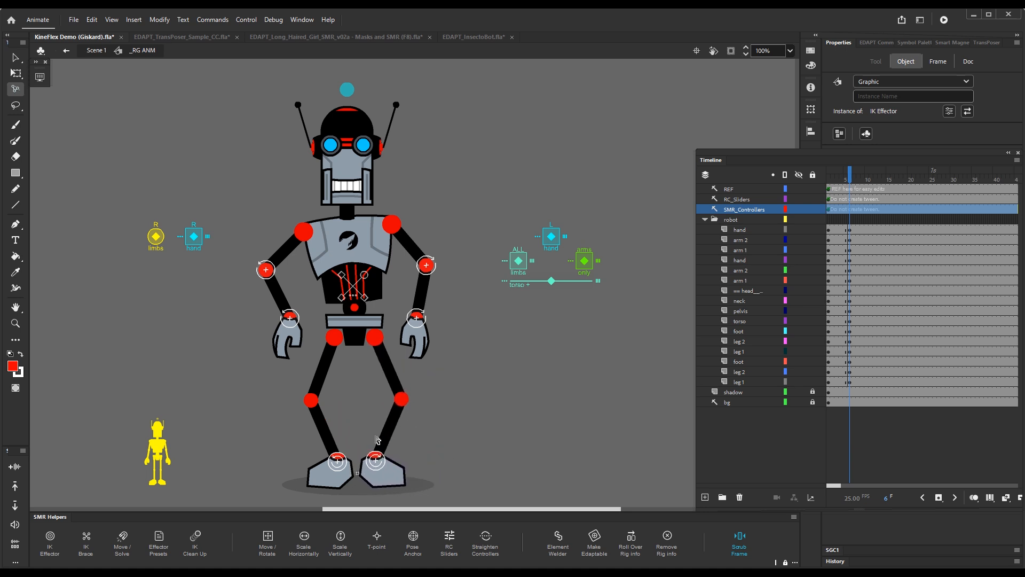
{"action": "double_click", "coordinate": [355, 299]}
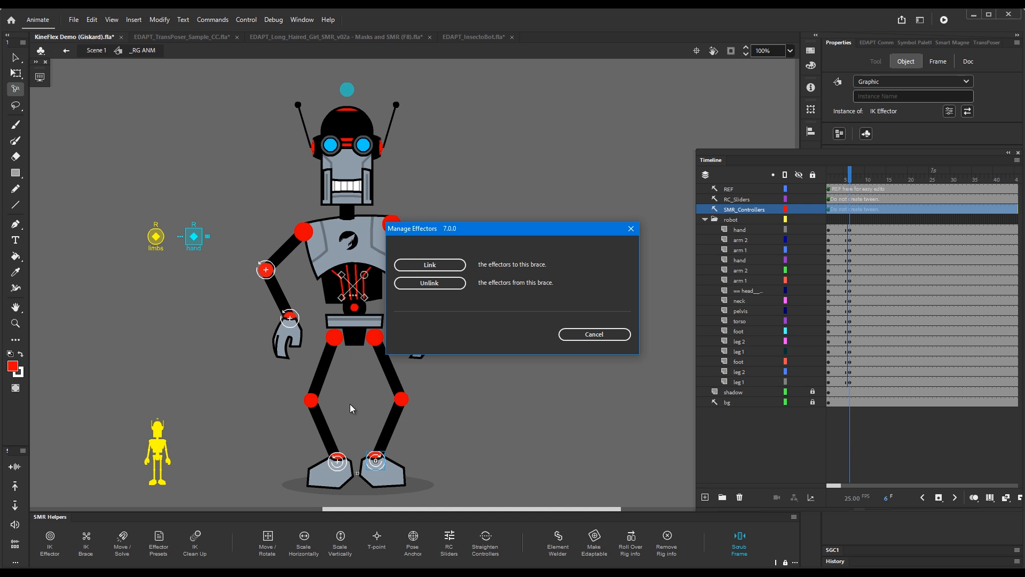
{"action": "left_click", "coordinate": [441, 284]}
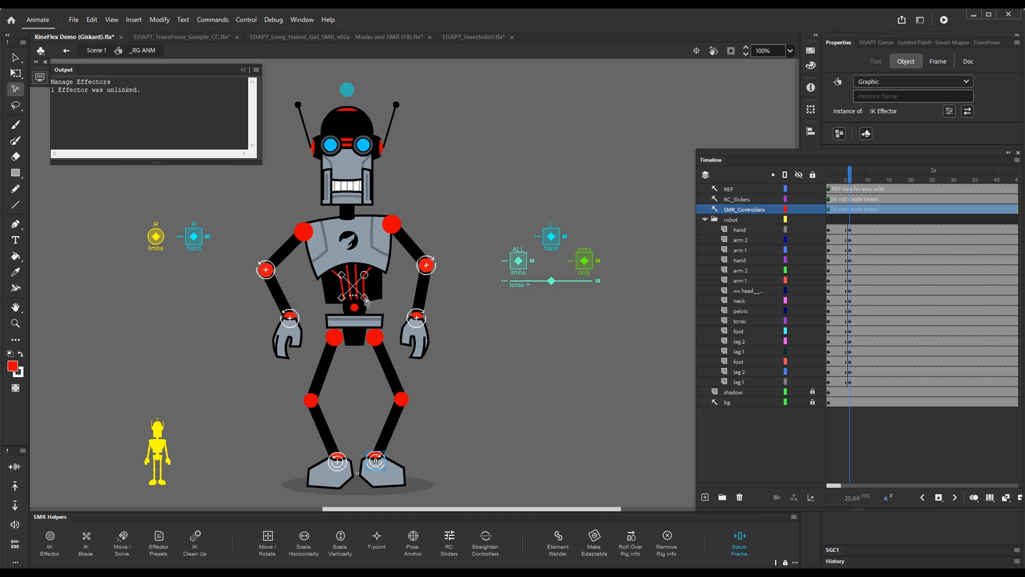
Move the IK Brace off the robot's abdomen into the empty area beside its head and deselect it
{"action": "left_click_drag", "start_coordinate": [366, 277], "coordinate": [456, 174]}
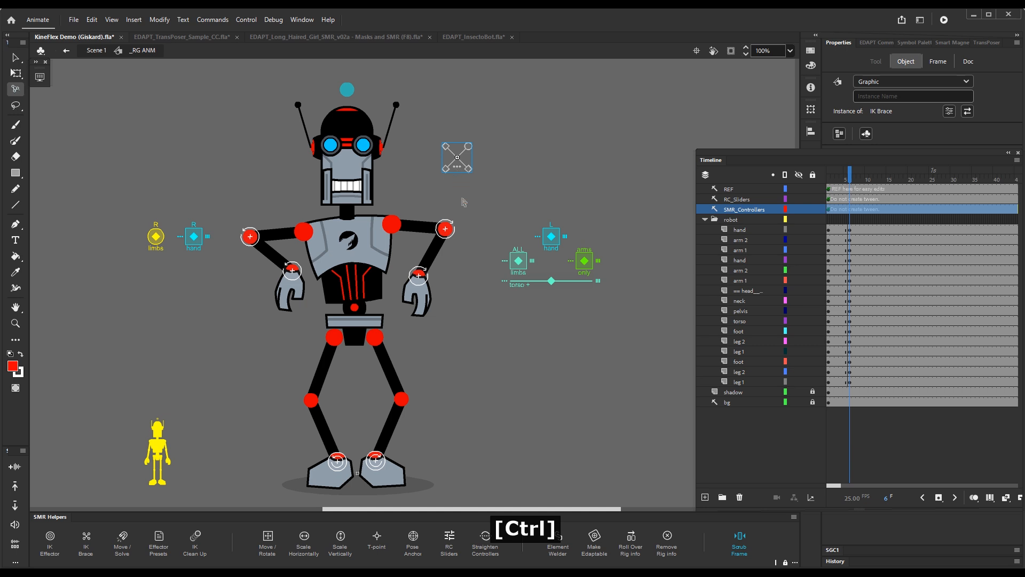
{"action": "left_click", "coordinate": [498, 343]}
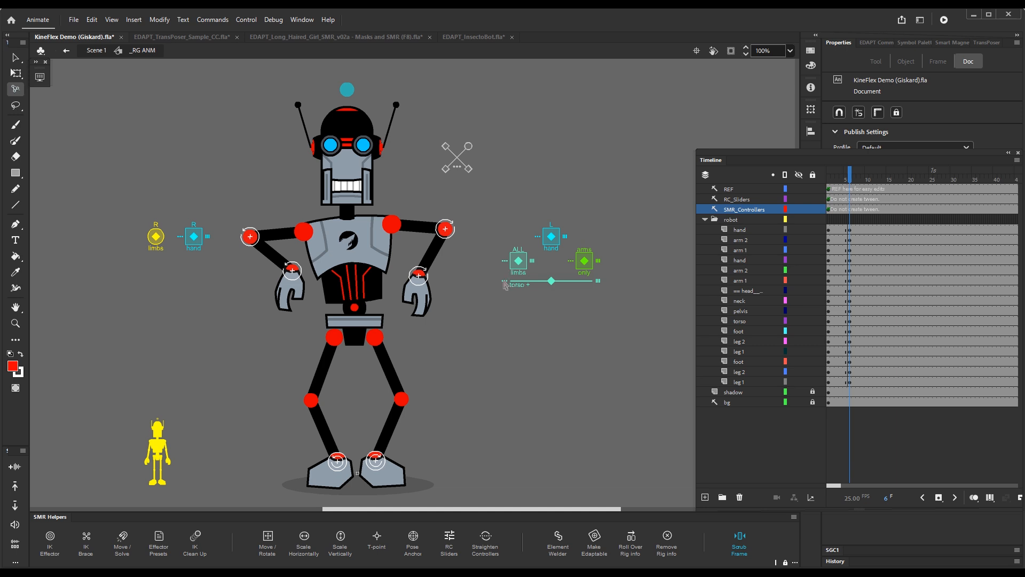
Inspect the settings of the robot's torso slider and close them without changes
{"action": "left_click", "coordinate": [505, 285]}
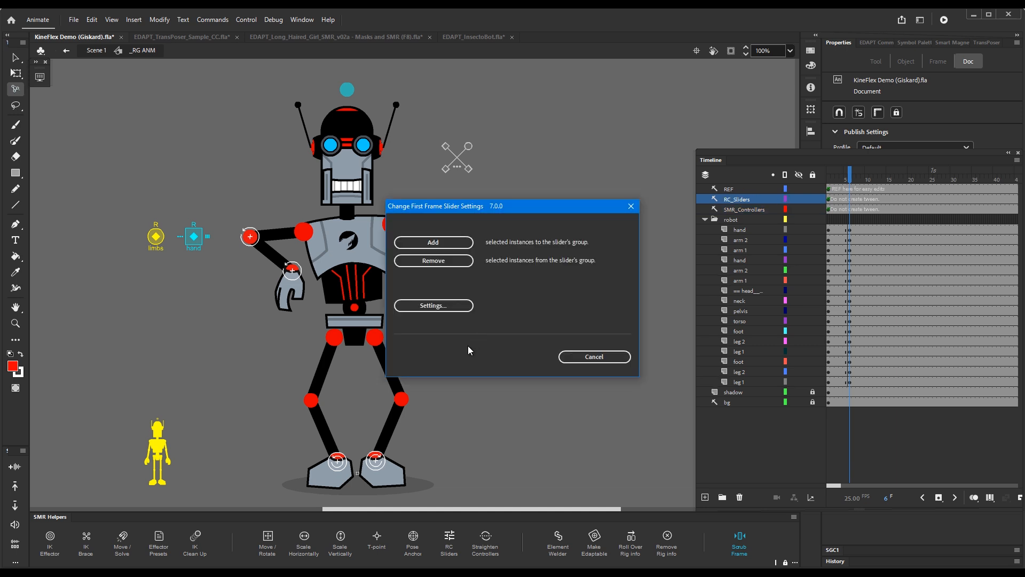
{"action": "left_click", "coordinate": [450, 306]}
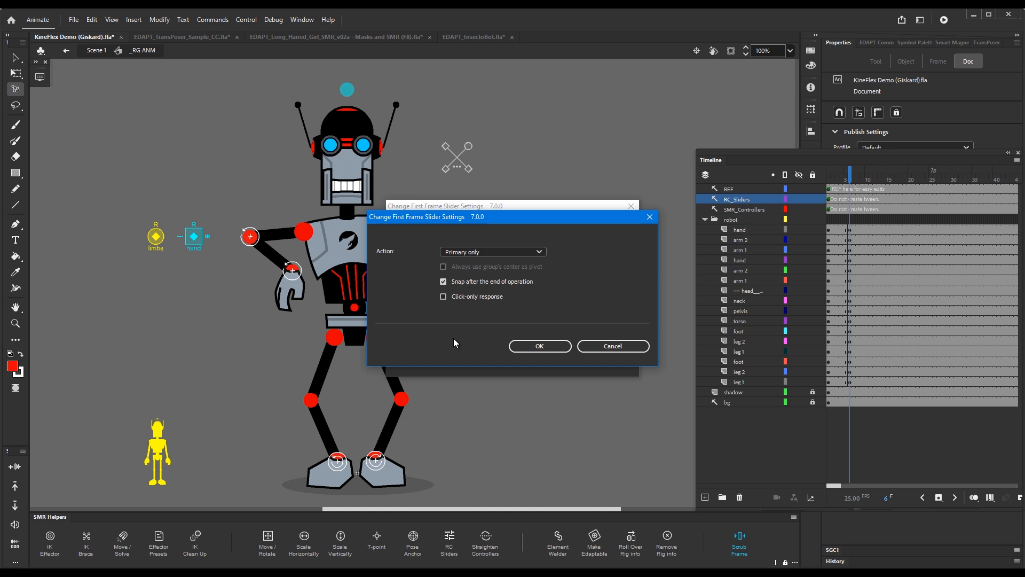
{"action": "left_click", "coordinate": [607, 348]}
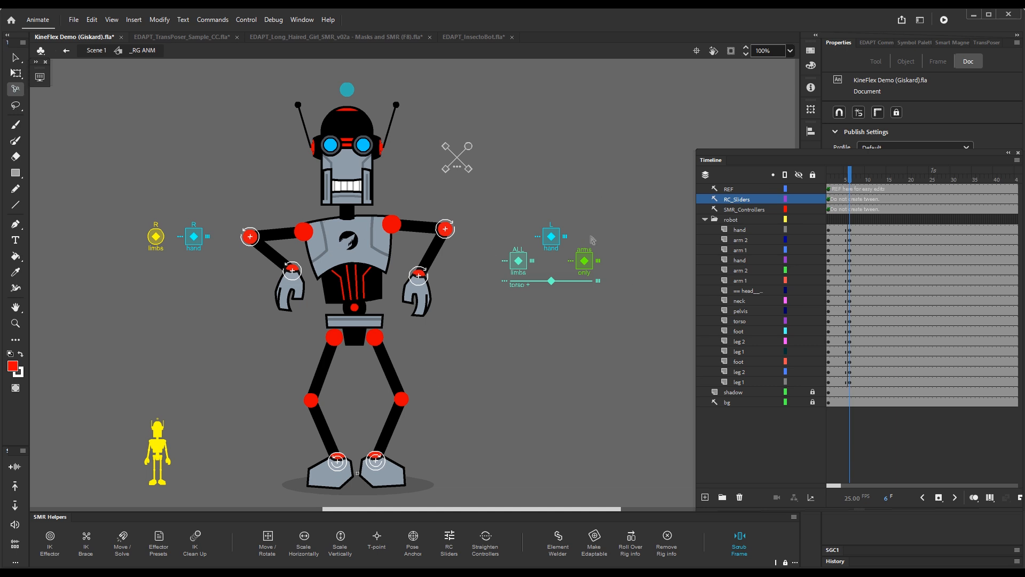
Switch to EDAPT_TransPoser_Sample_CC.fla and add keyframes at frame 6 on the bunny head's feature layers
{"action": "left_click", "coordinate": [205, 38]}
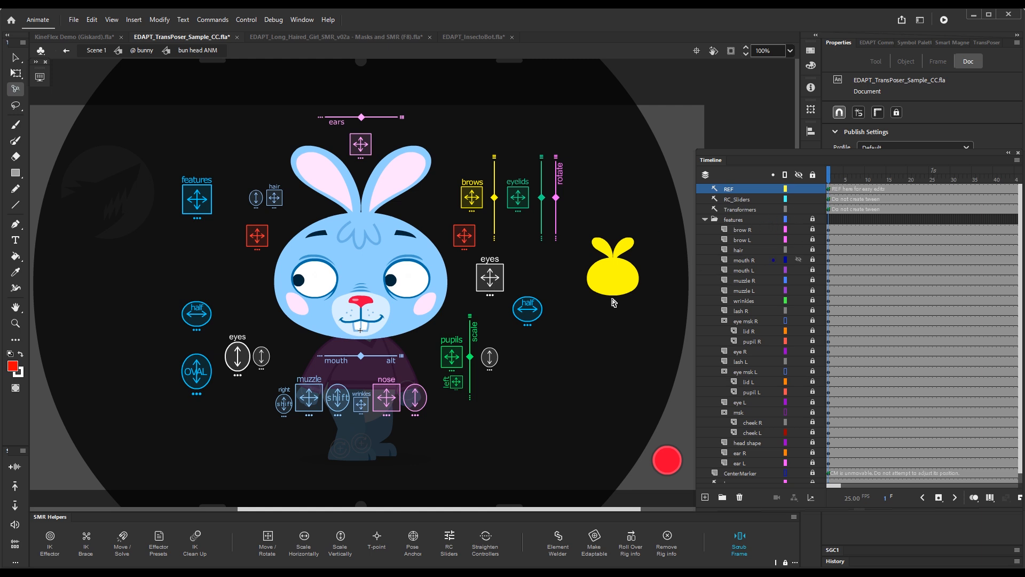
{"action": "left_click", "coordinate": [851, 223]}
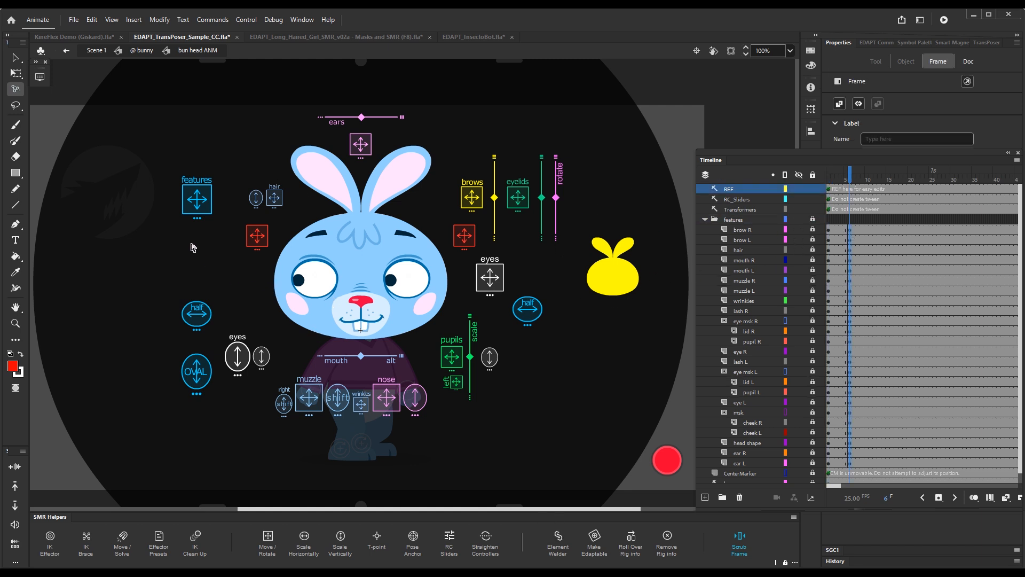
Pose the bunny at frame 6 by shifting the face features up, lowering the ears, and adjusting the brows and hair with their transformers
{"action": "left_click_drag", "start_coordinate": [199, 201], "coordinate": [207, 193]}
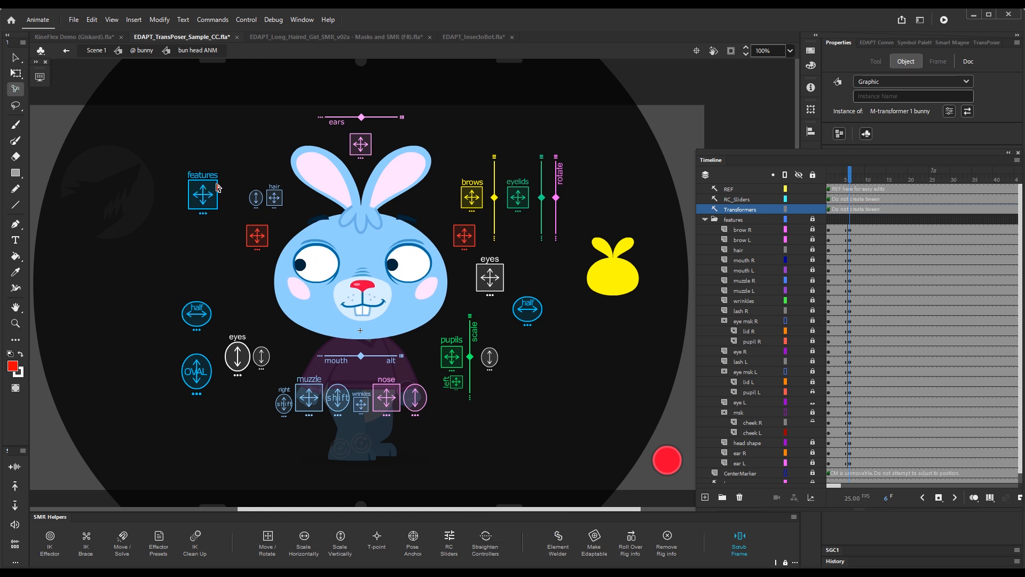
{"action": "left_click", "coordinate": [471, 197]}
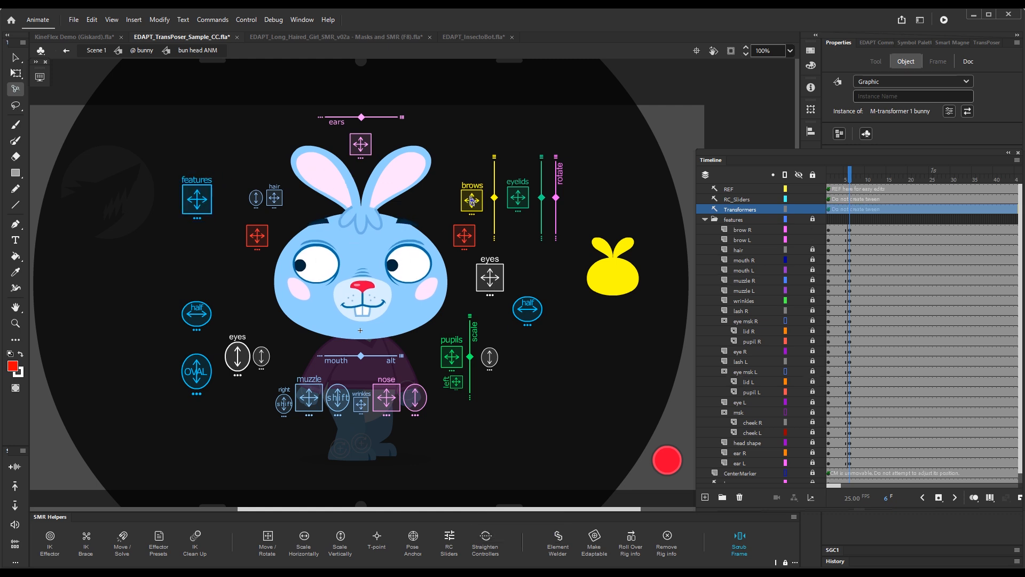
{"action": "left_click_drag", "start_coordinate": [364, 141], "coordinate": [364, 159]}
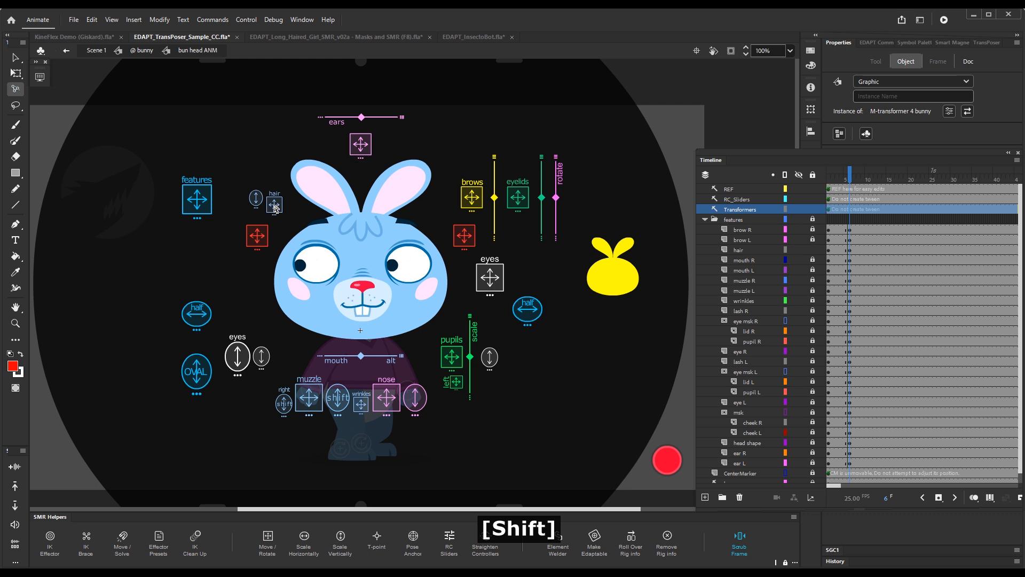
{"action": "left_click", "coordinate": [260, 200]}
{"action": "left_click_drag", "start_coordinate": [261, 200], "coordinate": [260, 247]}
Adjust the bunny's muzzle, nose and eyes with their transformers
{"action": "left_click", "coordinate": [319, 398]}
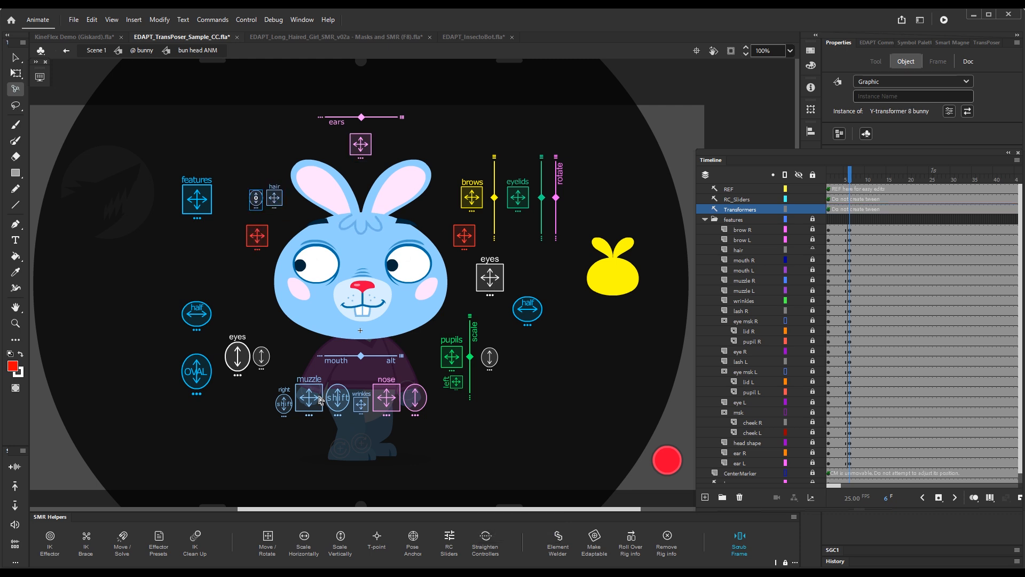
{"action": "left_click_drag", "start_coordinate": [316, 404], "coordinate": [316, 400]}
{"action": "left_click_drag", "start_coordinate": [394, 406], "coordinate": [395, 405]}
{"action": "left_click", "coordinate": [238, 356]}
Select frame 3 across the feature layers from brow R to ear L and scrub through the first frames to preview the animation
{"action": "left_click_drag", "start_coordinate": [851, 181], "coordinate": [841, 195]}
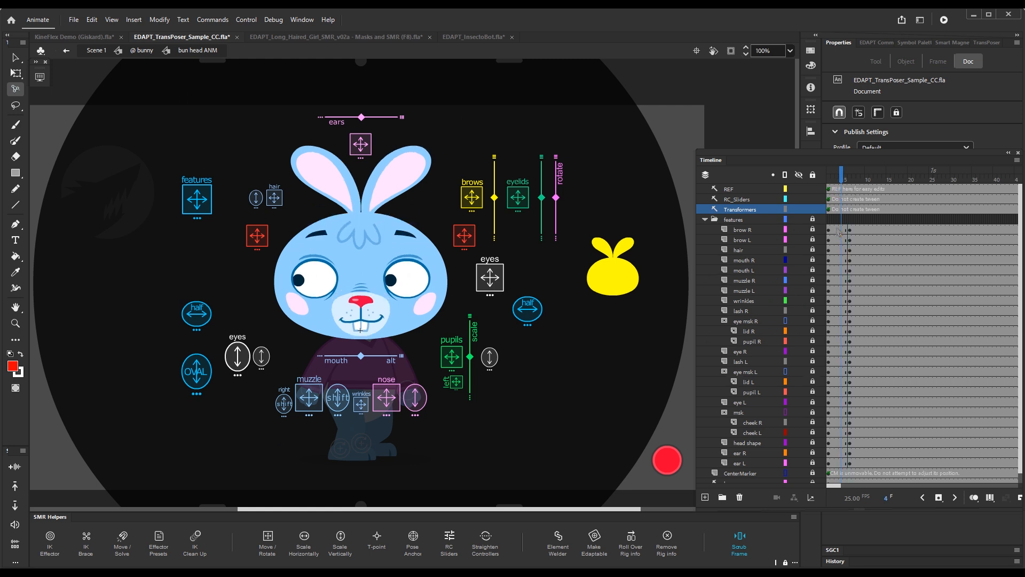
{"action": "left_click_drag", "start_coordinate": [837, 232], "coordinate": [841, 463]}
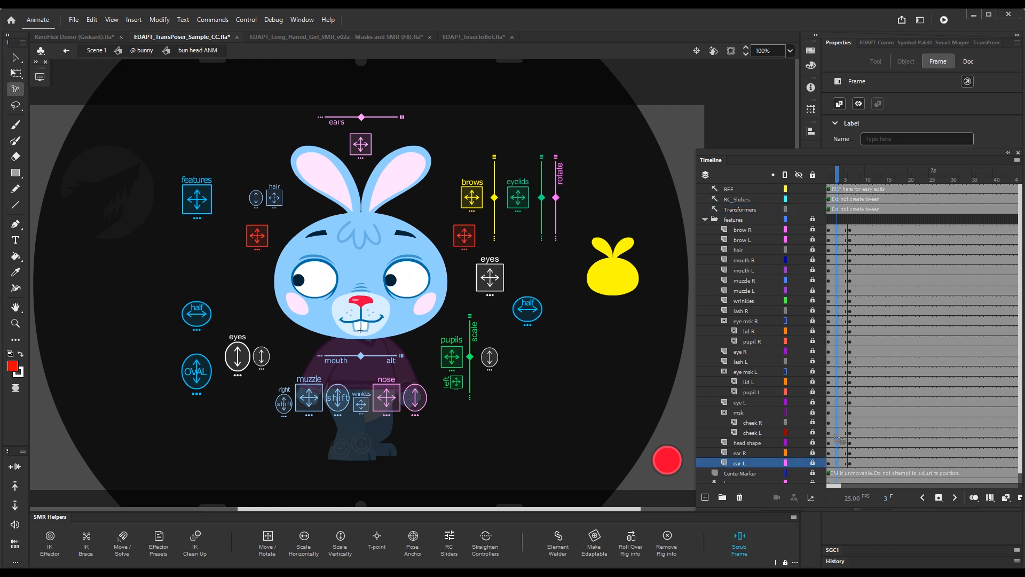
{"action": "key", "text": "4"}
{"action": "left_click_drag", "start_coordinate": [847, 178], "coordinate": [825, 188]}
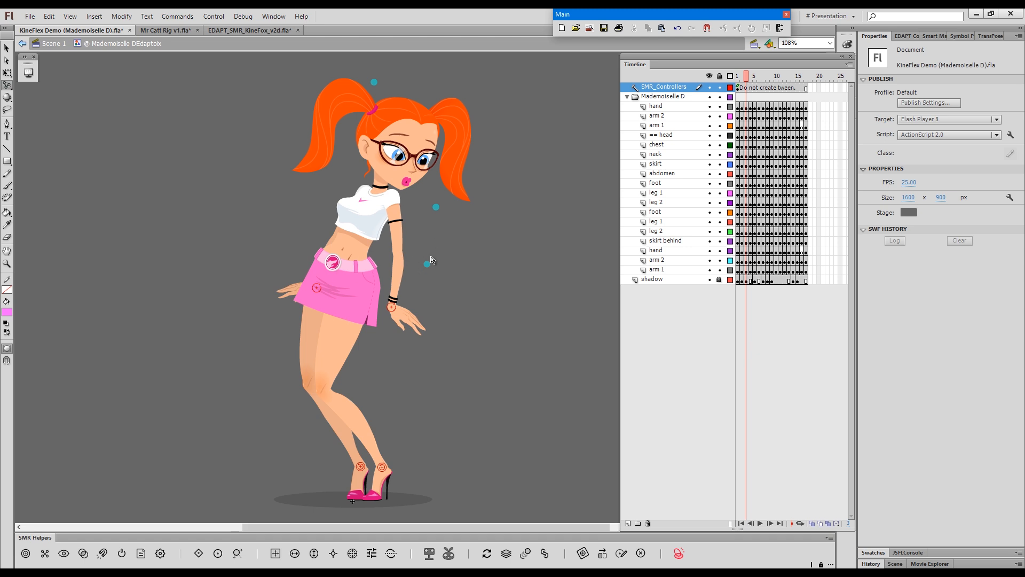
Bend the red-haired girl's abdomen and chest using the teal handles beside her torso
{"action": "left_click_drag", "start_coordinate": [427, 262], "coordinate": [428, 260]}
{"action": "left_click_drag", "start_coordinate": [432, 203], "coordinate": [439, 207]}
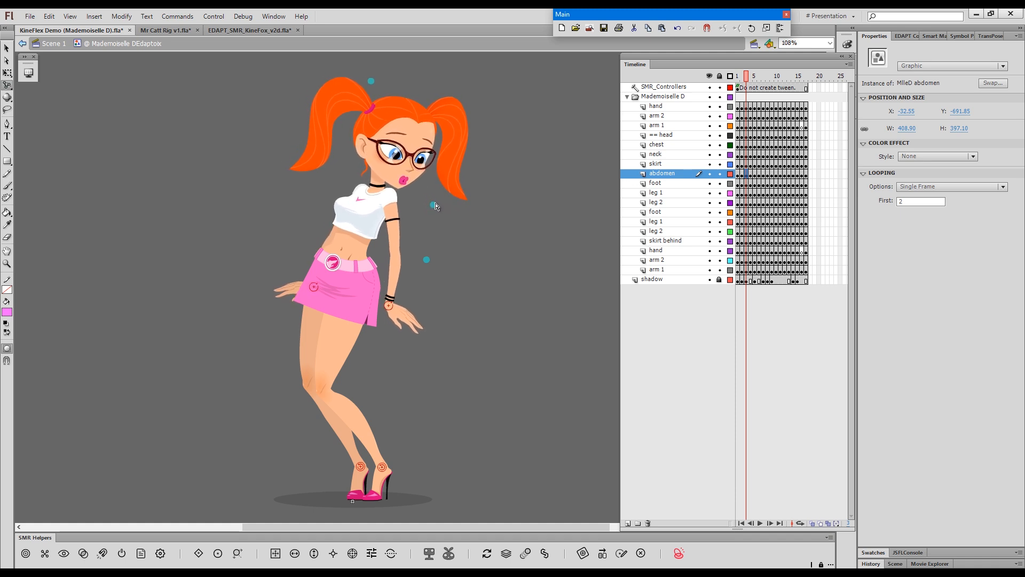
{"action": "left_click_drag", "start_coordinate": [436, 207], "coordinate": [433, 204]}
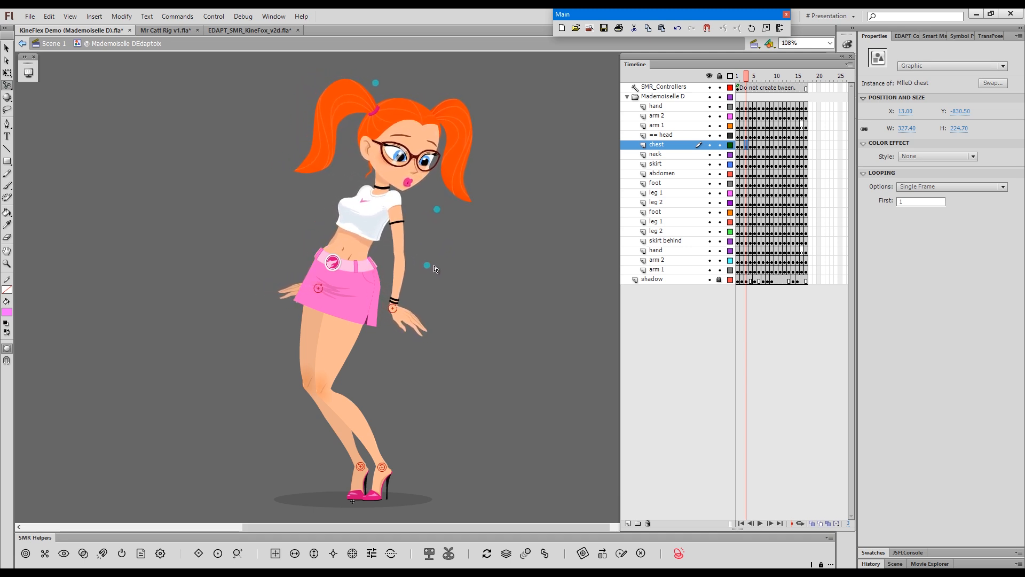
Adjust the girl's skirt, lift her rear foot by its ankle effector, and undo one change
{"action": "left_click_drag", "start_coordinate": [370, 325], "coordinate": [365, 339]}
{"action": "left_click_drag", "start_coordinate": [384, 470], "coordinate": [398, 452]}
{"action": "key", "text": "ctrl+z"}
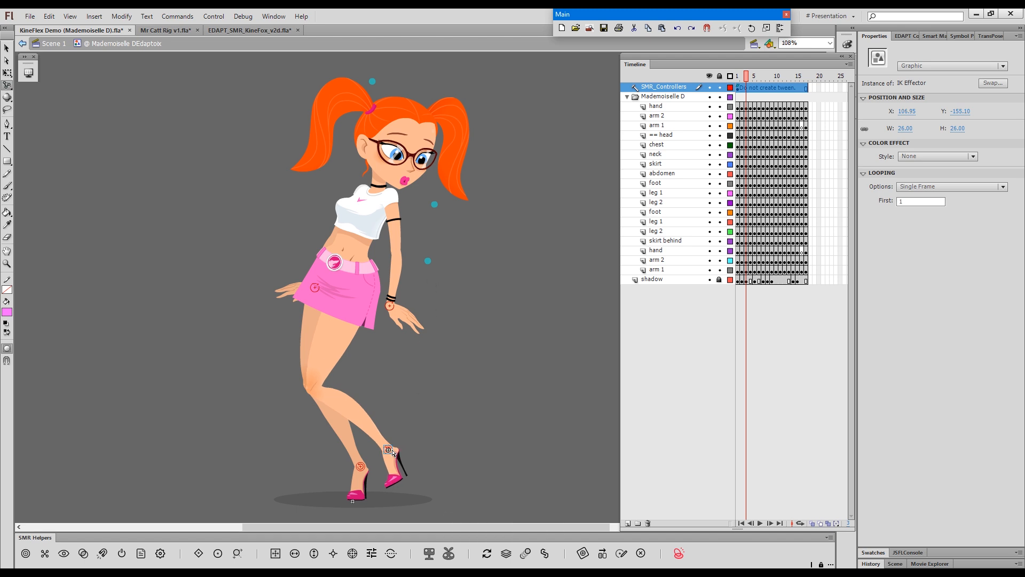
Refine the girl's pose by shifting the skirt and adjusting the abdomen, chest and neck with their handles
{"action": "left_click_drag", "start_coordinate": [369, 324], "coordinate": [363, 319]}
{"action": "left_click_drag", "start_coordinate": [423, 260], "coordinate": [423, 255]}
{"action": "left_click_drag", "start_coordinate": [427, 199], "coordinate": [428, 197]}
{"action": "left_click_drag", "start_coordinate": [366, 78], "coordinate": [371, 77]}
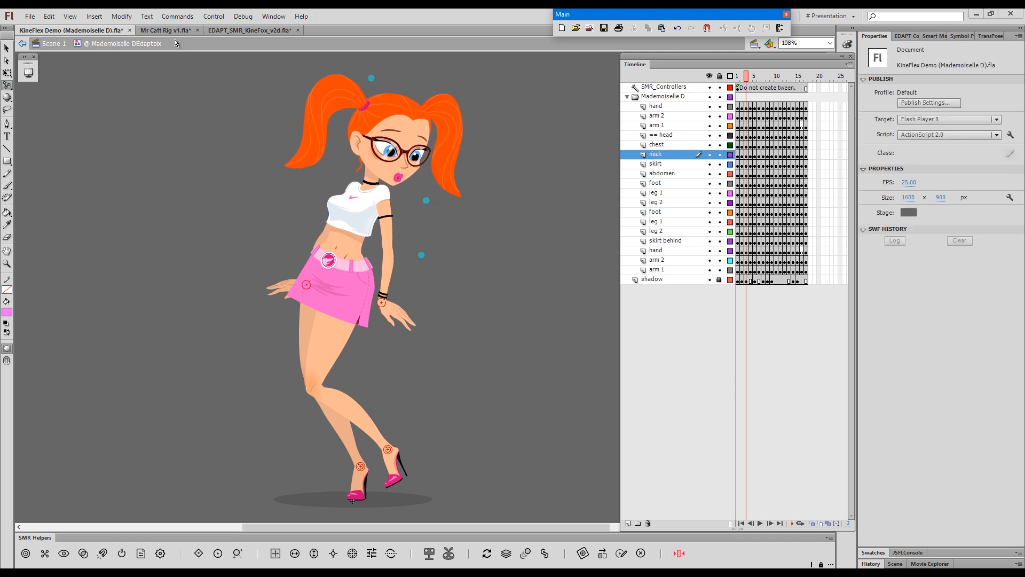
Switch to Mr Catt Rig v1.fla, swing the cat's raised foot behind its body, and set that leg's patch to first frame 1
{"action": "left_click", "coordinate": [166, 30]}
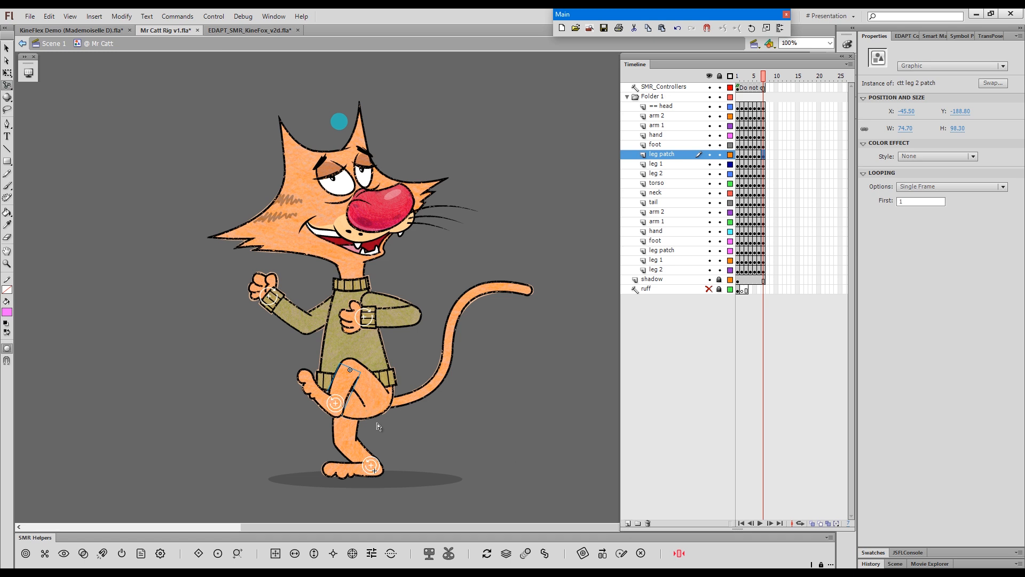
{"action": "left_click_drag", "start_coordinate": [349, 401], "coordinate": [422, 413]}
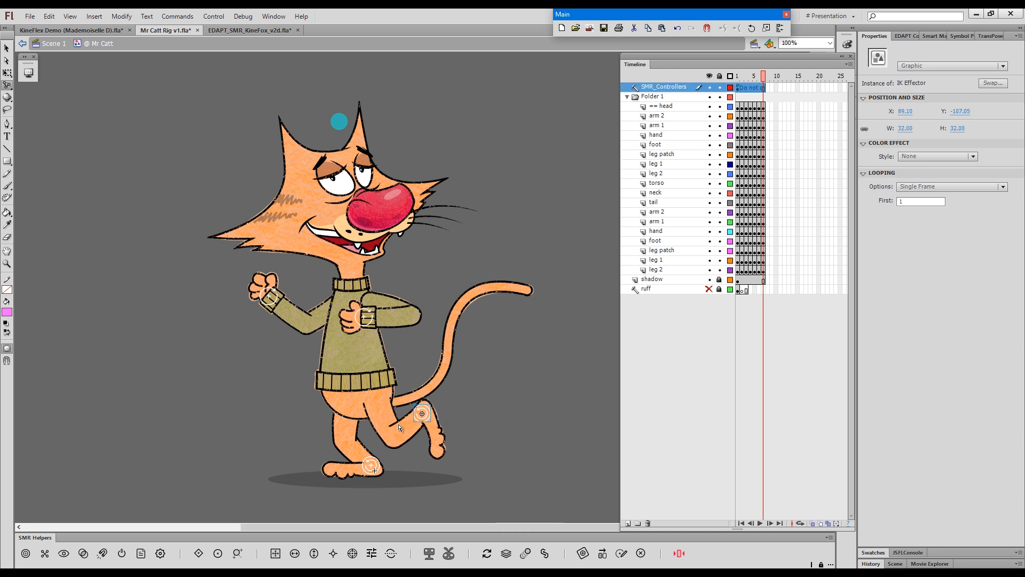
{"action": "left_click", "coordinate": [414, 436], "text": "alt+shift"}
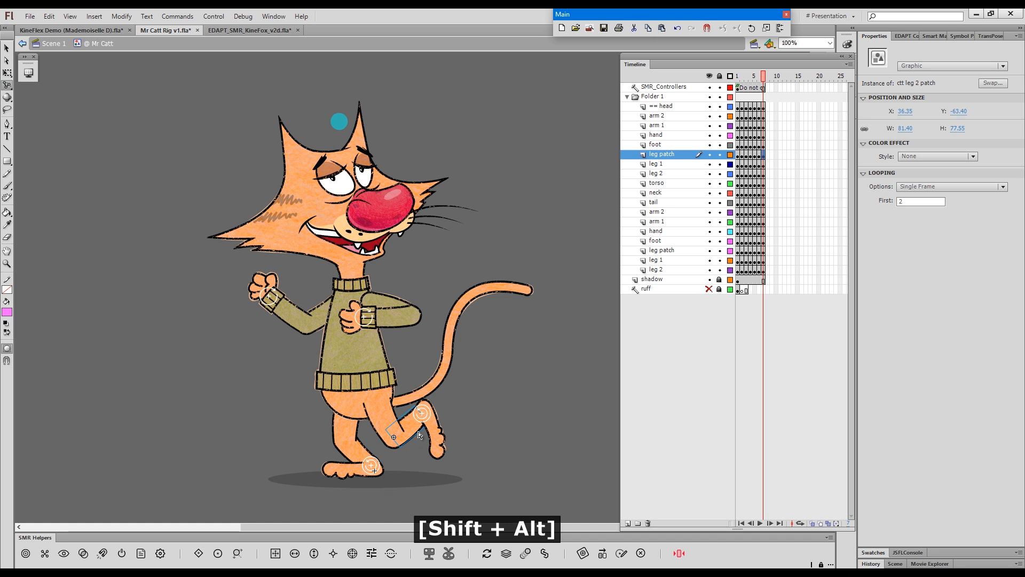
{"action": "left_click", "coordinate": [415, 432], "text": "alt+shift"}
{"action": "left_click", "coordinate": [411, 433], "text": "alt+shift"}
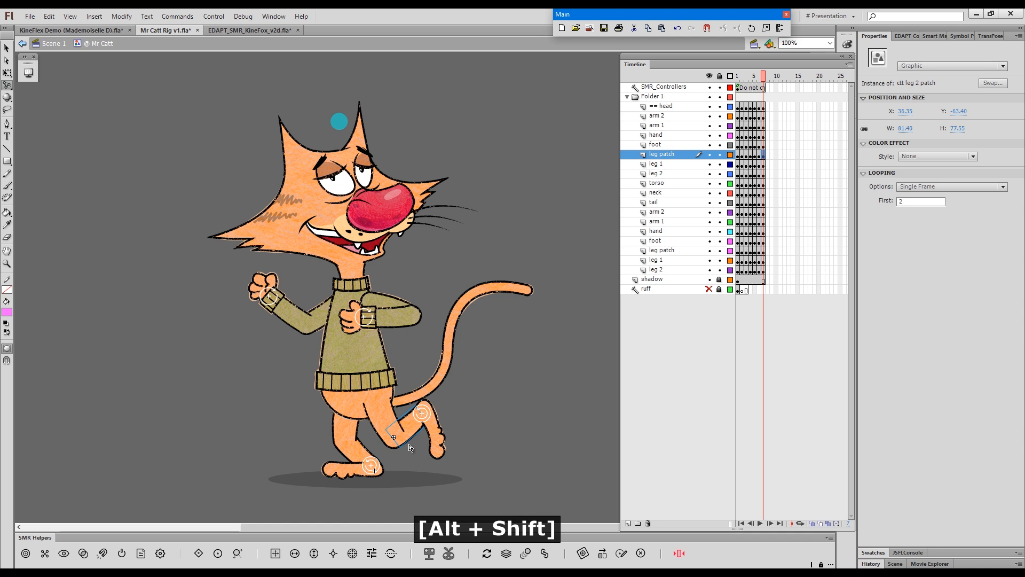
{"action": "left_click", "coordinate": [411, 439], "text": "alt+shift"}
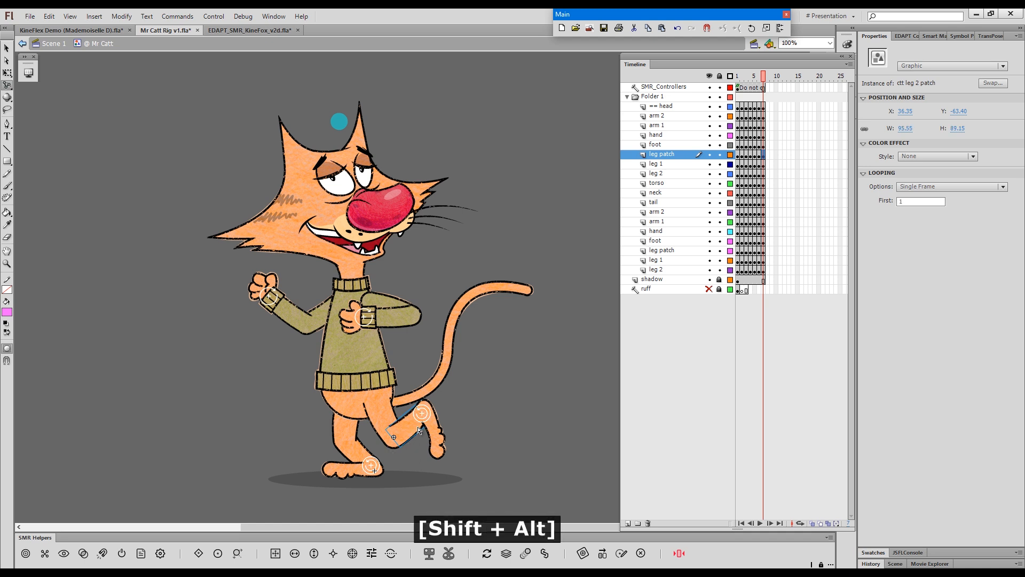
Swing the cat's raised foot forward in front of the body and back behind it using the ankle effector
{"action": "left_click_drag", "start_coordinate": [418, 429], "coordinate": [336, 400]}
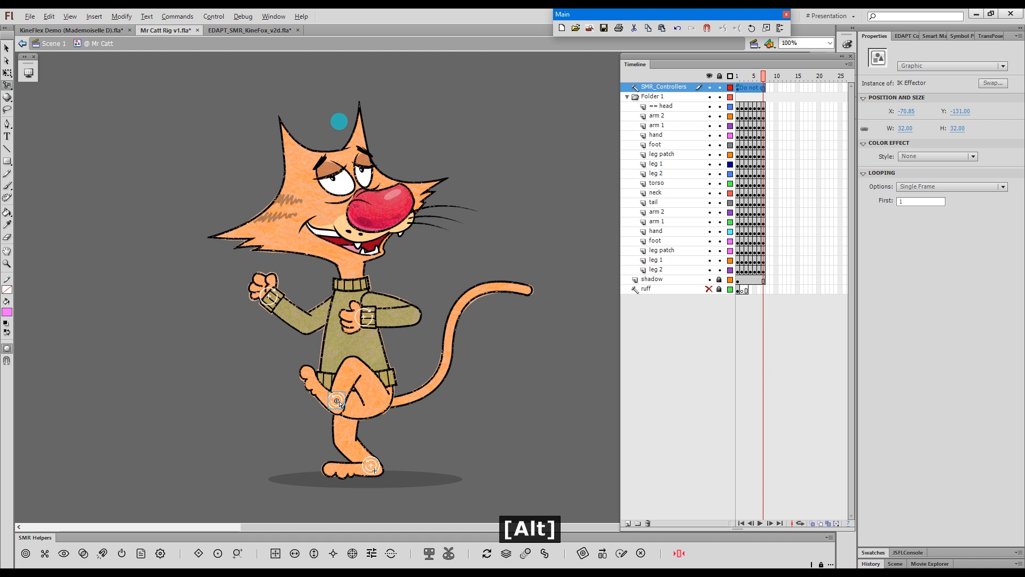
{"action": "left_click_drag", "start_coordinate": [337, 400], "coordinate": [409, 447]}
{"action": "left_click", "coordinate": [451, 481]}
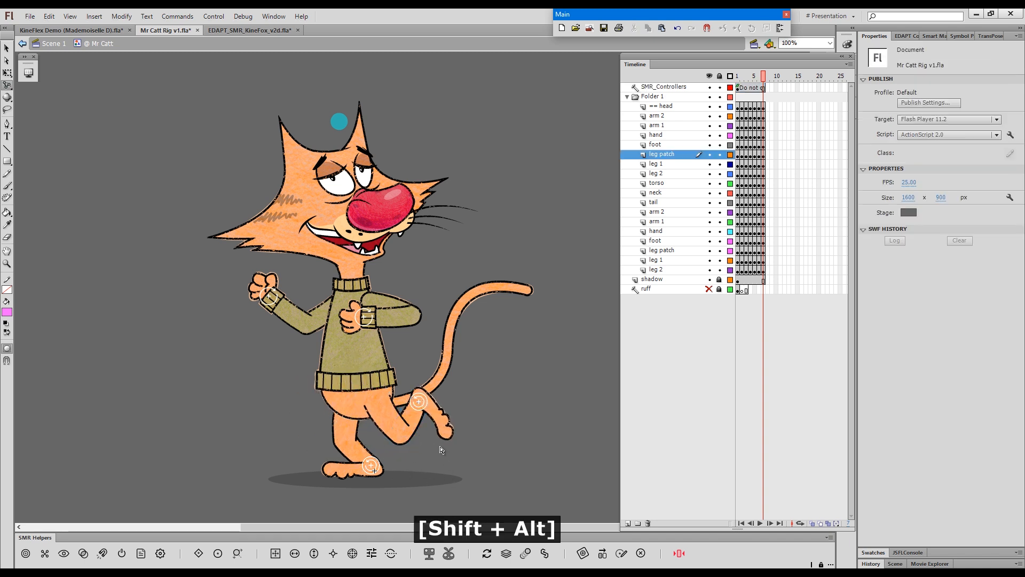
{"action": "mouse_move", "coordinate": [426, 406]}
{"action": "left_mouse_down"}
{"action": "mouse_move", "coordinate": [434, 398]}
{"action": "mouse_move", "coordinate": [427, 405]}
{"action": "left_mouse_up"}
Repose the cat by shifting its torso toward the tail, bringing the raised foot forward and lowering the hand held at its chest
{"action": "left_click_drag", "start_coordinate": [361, 369], "coordinate": [380, 360]}
{"action": "left_click_drag", "start_coordinate": [418, 403], "coordinate": [319, 417]}
{"action": "left_click_drag", "start_coordinate": [385, 323], "coordinate": [427, 365]}
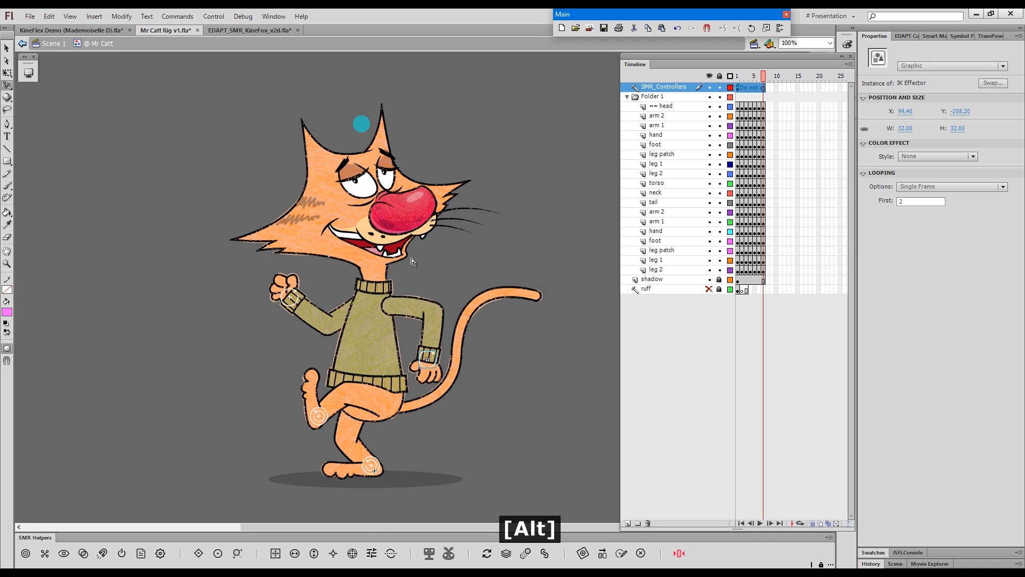
{"action": "left_click", "coordinate": [437, 204], "text": "alt+shift"}
{"action": "left_click", "coordinate": [526, 398]}
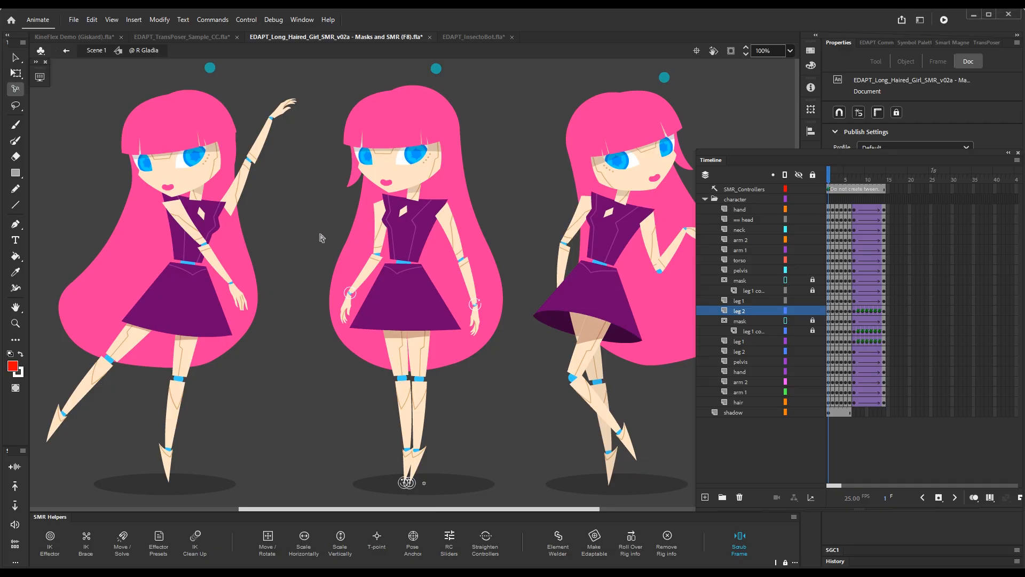
Review the KineFlex settings through the EDAPT Control Panel and close both dialogs without changes
{"action": "left_click", "coordinate": [219, 21]}
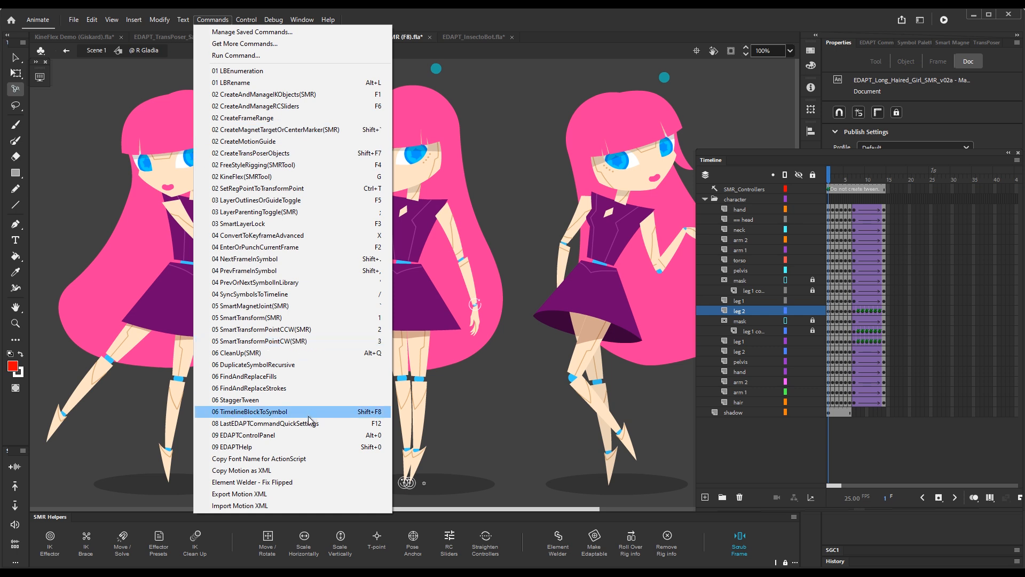
{"action": "left_click", "coordinate": [341, 437]}
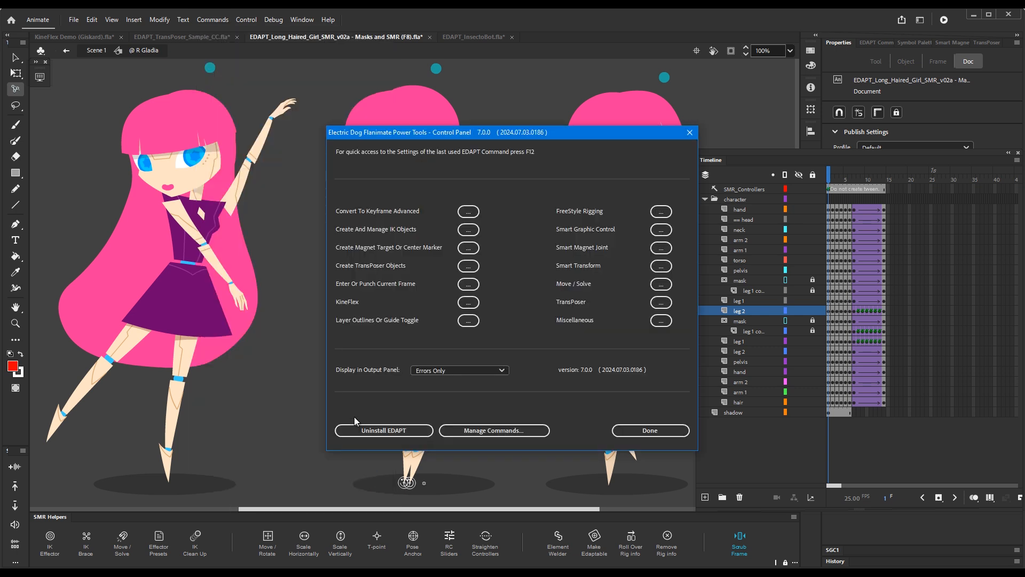
{"action": "left_click", "coordinate": [468, 303]}
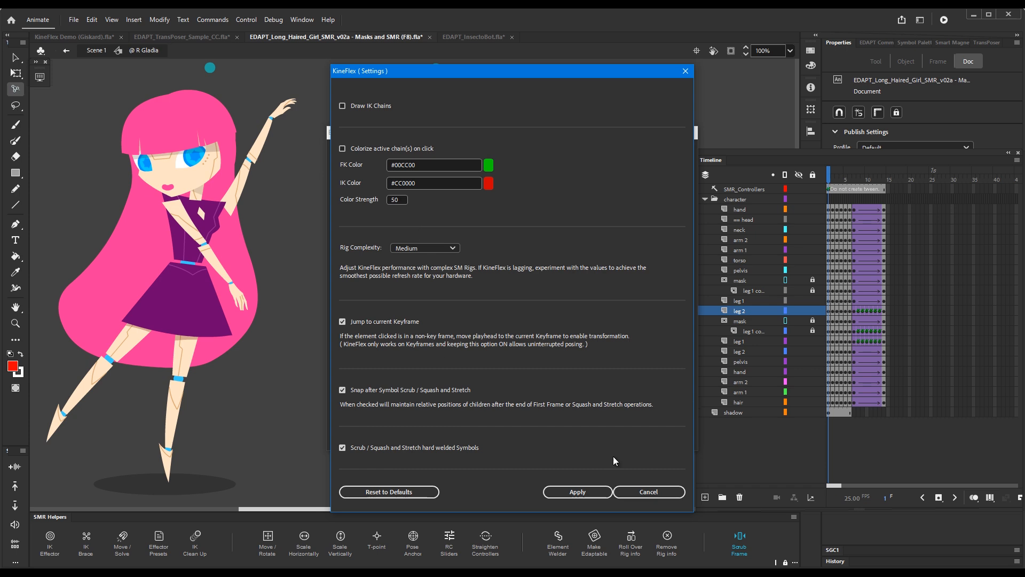
{"action": "left_click", "coordinate": [652, 494]}
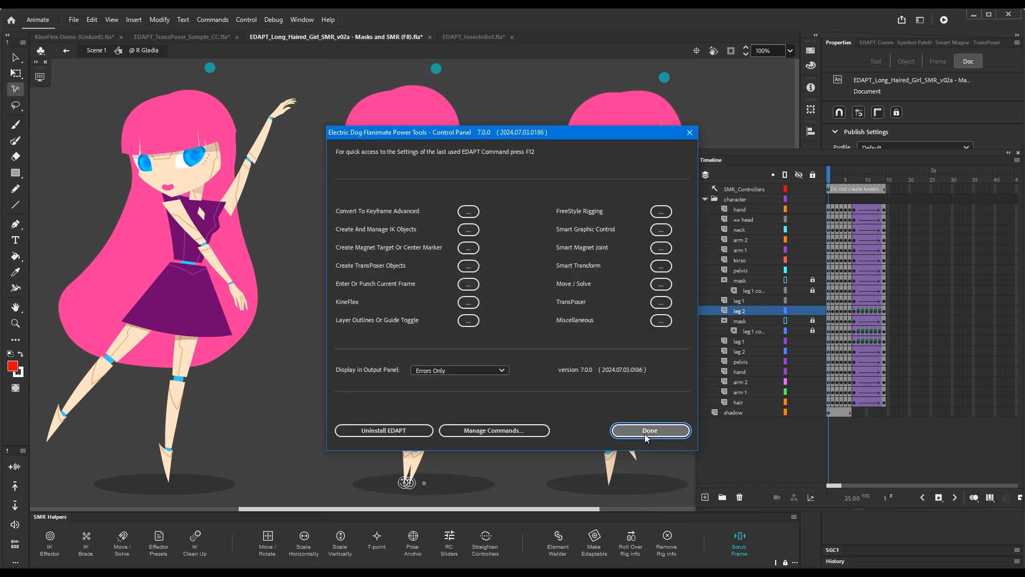
{"action": "left_click", "coordinate": [645, 434]}
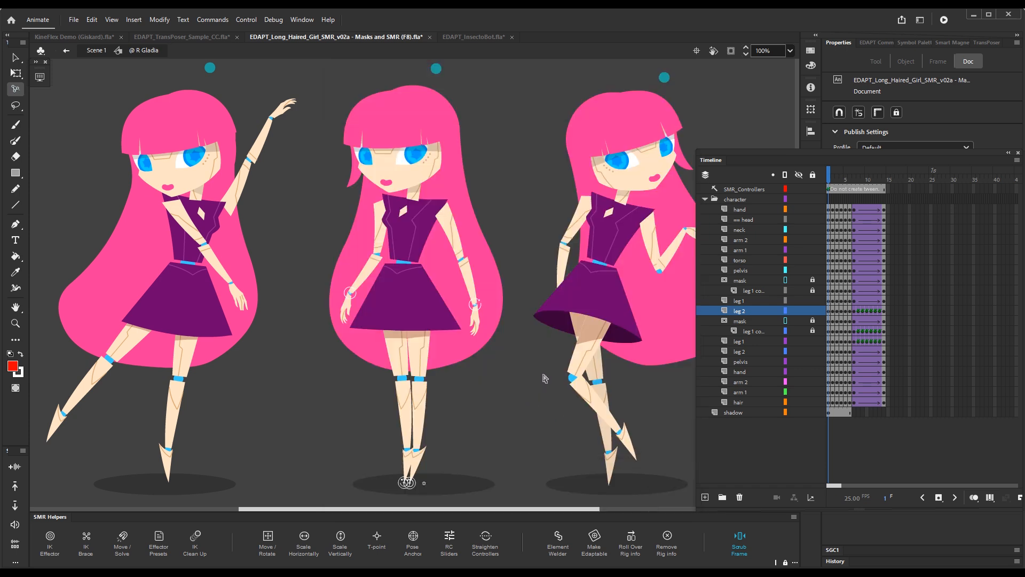
Turn on Colorize active chain(s) on click in the KineFlex quick settings
{"action": "key", "text": "shift"}
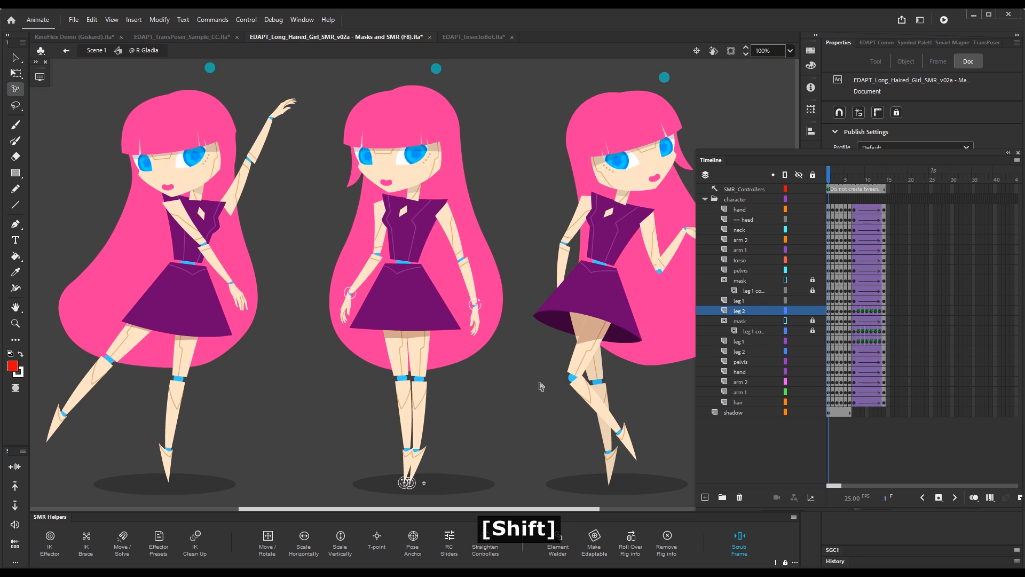
{"action": "key", "text": "shift+g"}
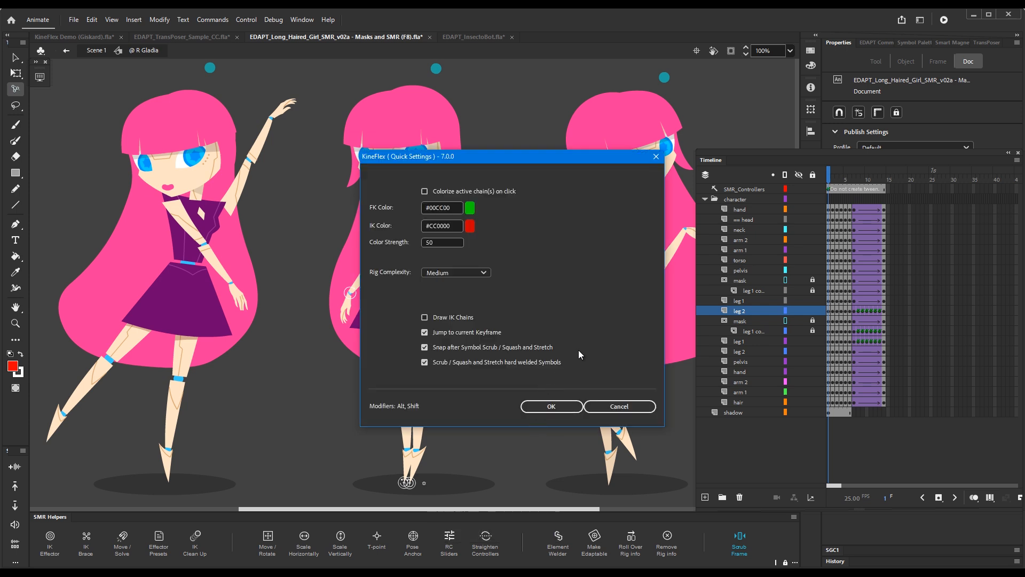
{"action": "left_click_drag", "start_coordinate": [576, 161], "coordinate": [715, 159]}
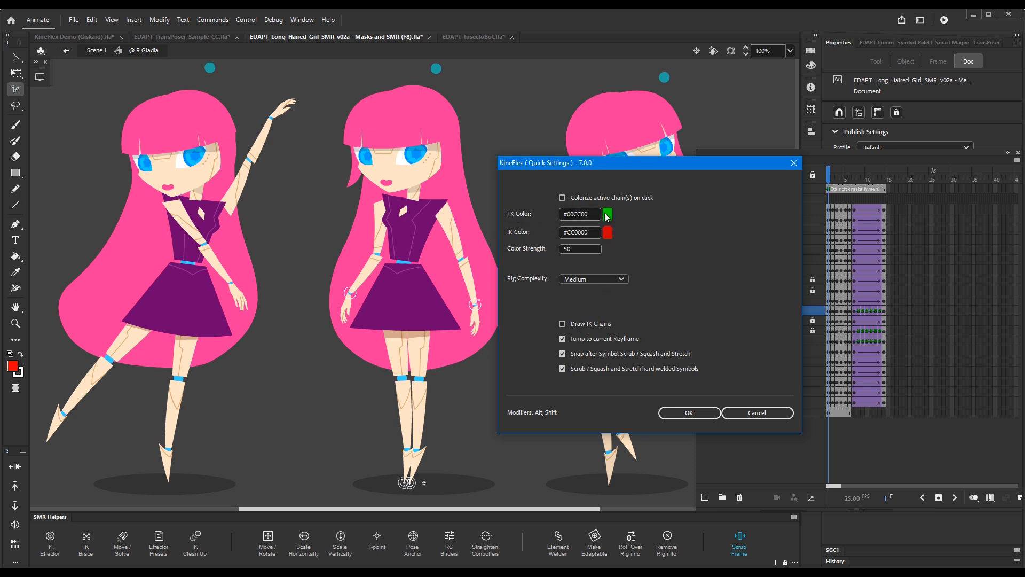
{"action": "left_click", "coordinate": [611, 196]}
{"action": "left_click", "coordinate": [690, 413]}
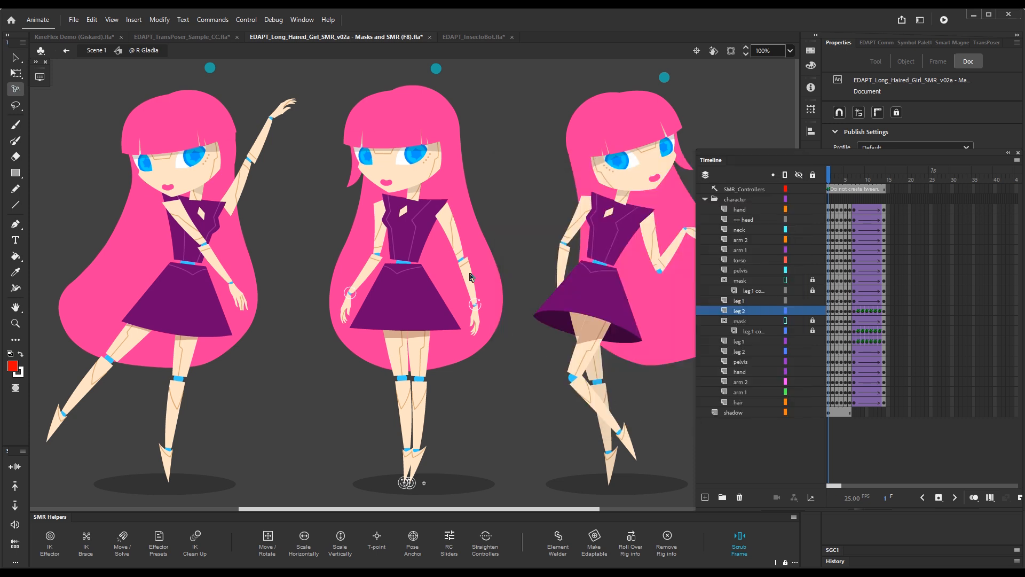
Raise the middle girl's hand slightly with its wrist effector, then shift her pelvis down and back up using KineFlex
{"action": "mouse_move", "coordinate": [476, 304]}
{"action": "left_mouse_down"}
{"action": "mouse_move", "coordinate": [465, 295]}
{"action": "mouse_move", "coordinate": [466, 261]}
{"action": "mouse_move", "coordinate": [476, 298]}
{"action": "left_mouse_up"}
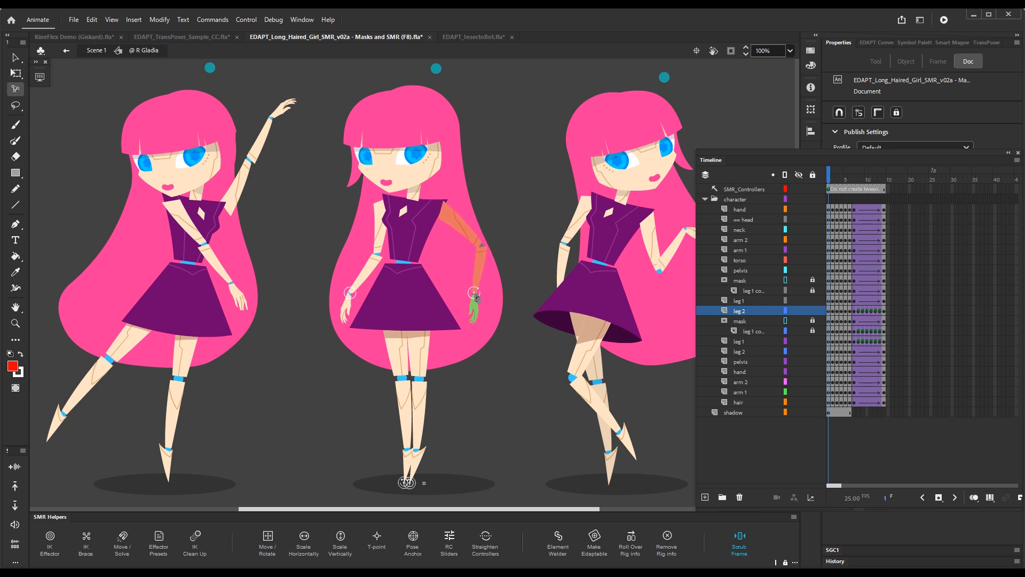
{"action": "left_click", "coordinate": [447, 327]}
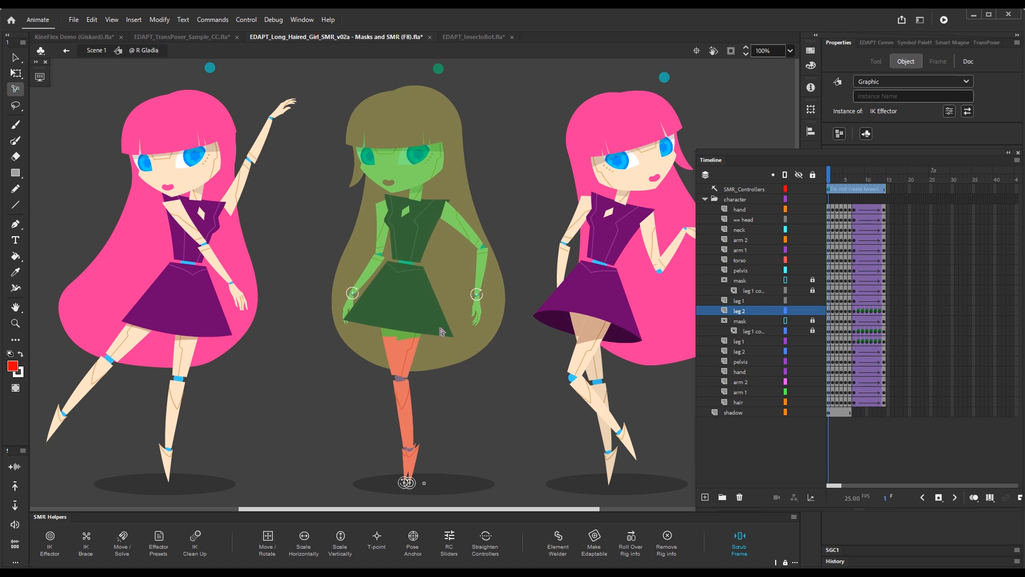
{"action": "left_click_drag", "start_coordinate": [447, 323], "coordinate": [434, 335]}
{"action": "left_click_drag", "start_coordinate": [430, 339], "coordinate": [446, 325]}
Lean the middle girl's torso slightly toward the waving girl and try a symbol scrub on the hand beside her skirt
{"action": "left_click", "coordinate": [417, 227]}
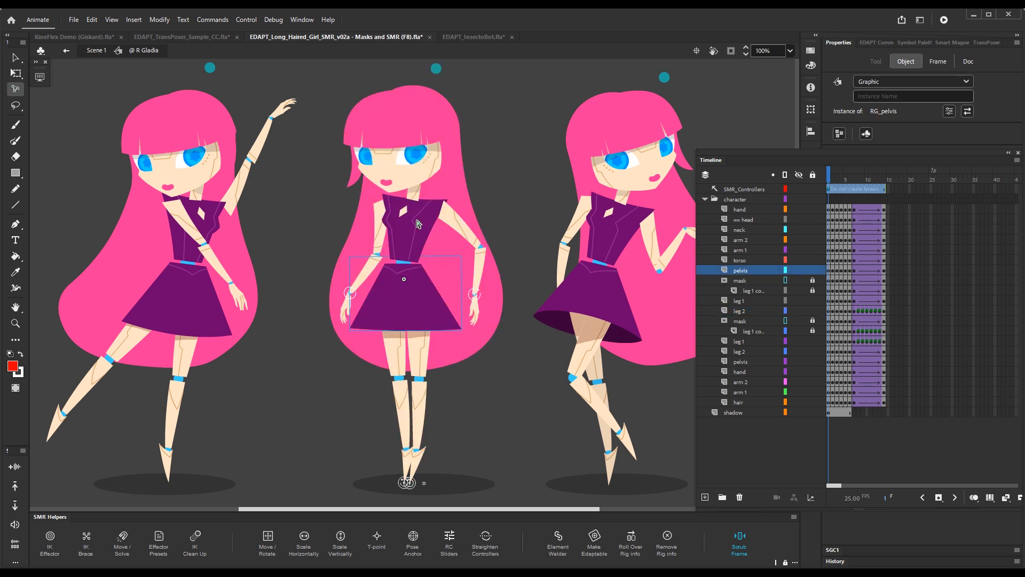
{"action": "left_click_drag", "start_coordinate": [422, 224], "coordinate": [471, 298]}
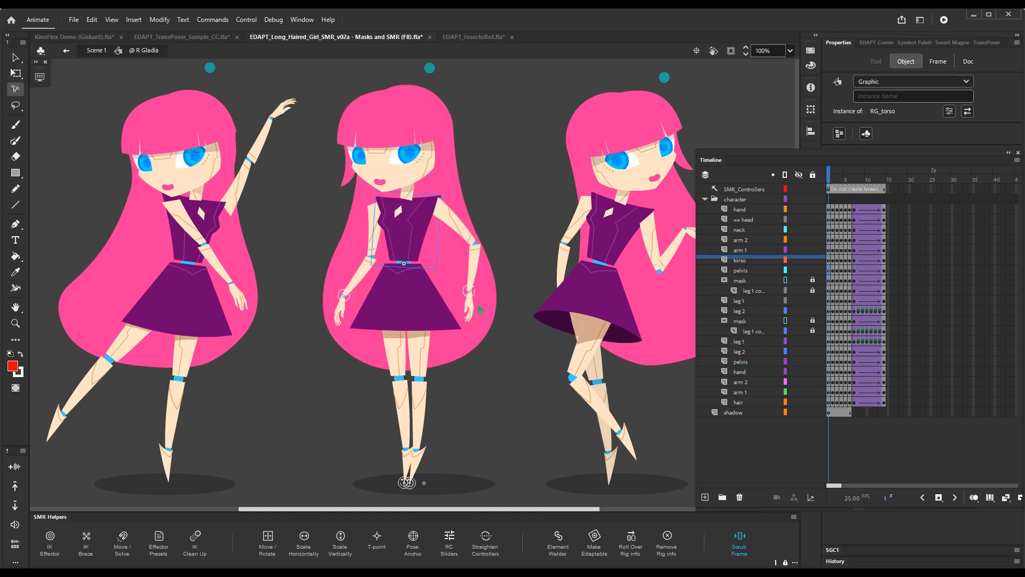
{"action": "key", "text": "shift+alt"}
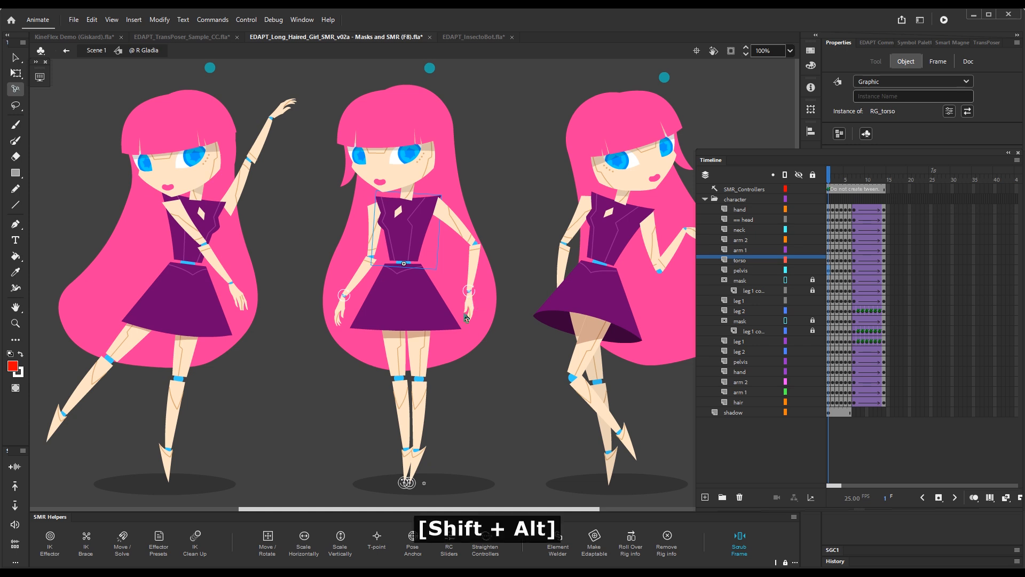
{"action": "left_click", "coordinate": [466, 319], "text": "alt+shift"}
{"action": "left_click_drag", "start_coordinate": [419, 221], "coordinate": [424, 224]}
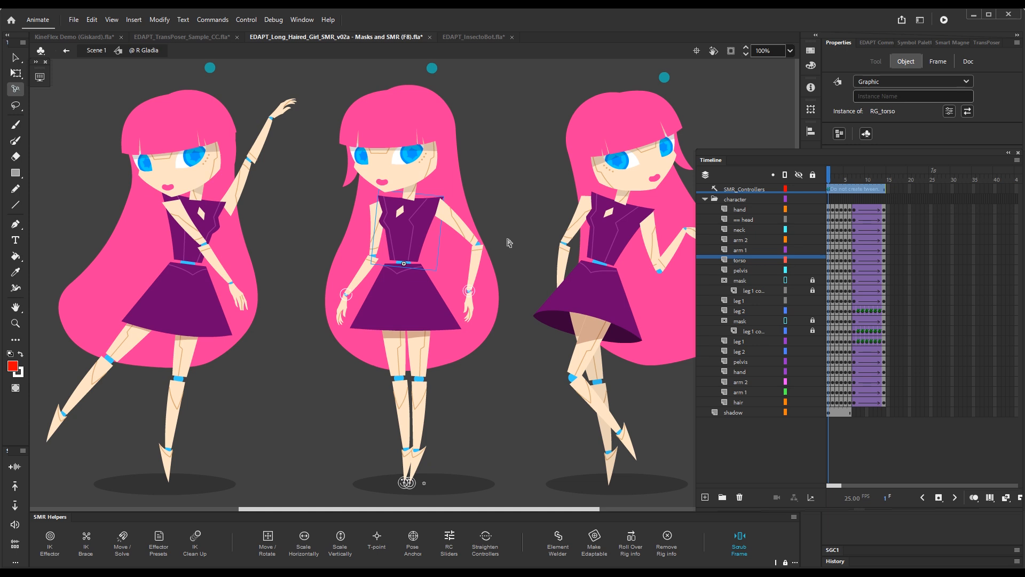
Turn off Colorize active chain(s) on click and turn on Draw IK Chains in the KineFlex quick settings
{"action": "key", "text": "shift+g"}
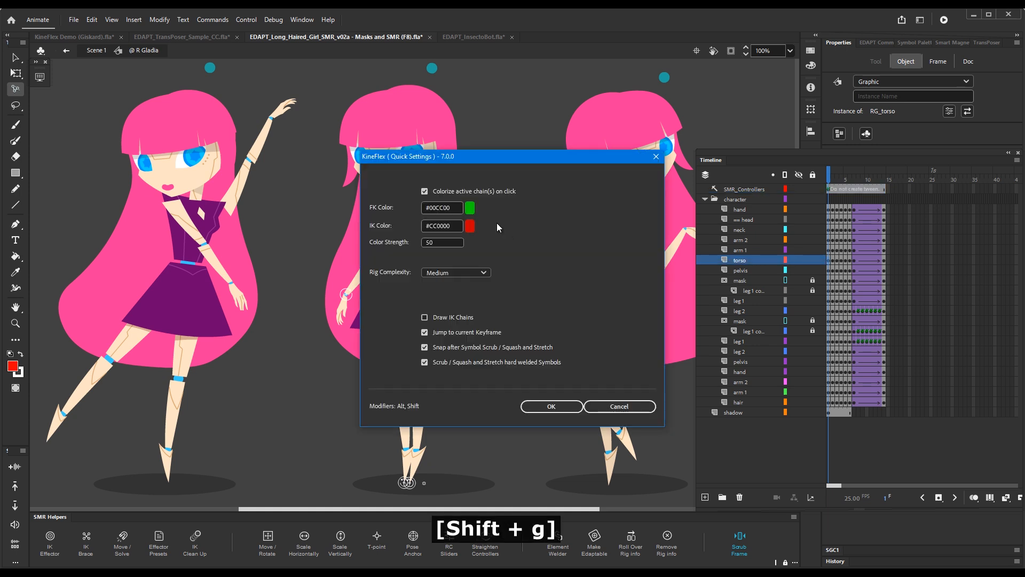
{"action": "left_click", "coordinate": [503, 191]}
{"action": "left_click_drag", "start_coordinate": [506, 162], "coordinate": [606, 156]}
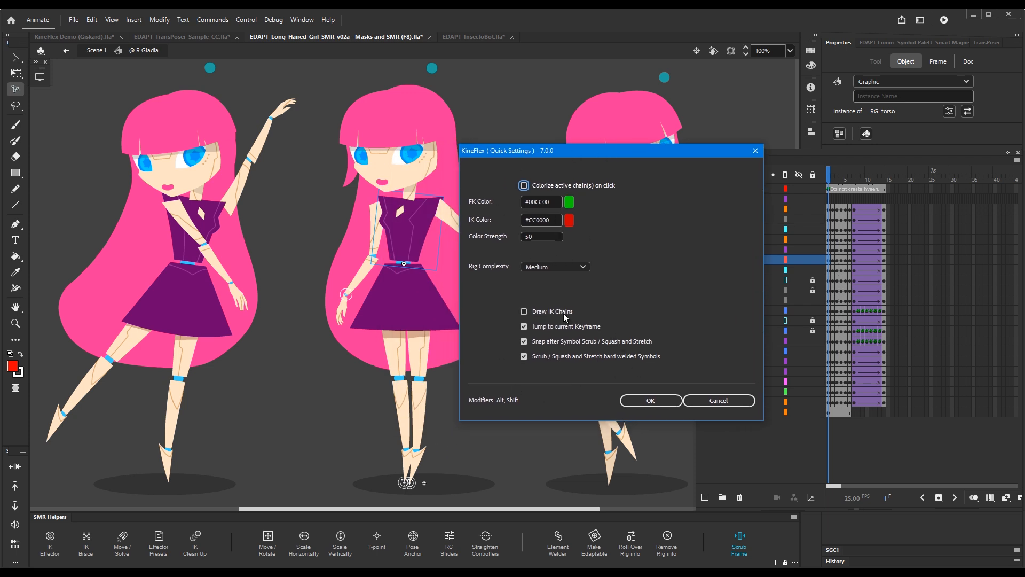
{"action": "left_click", "coordinate": [524, 311]}
{"action": "left_click", "coordinate": [651, 401]}
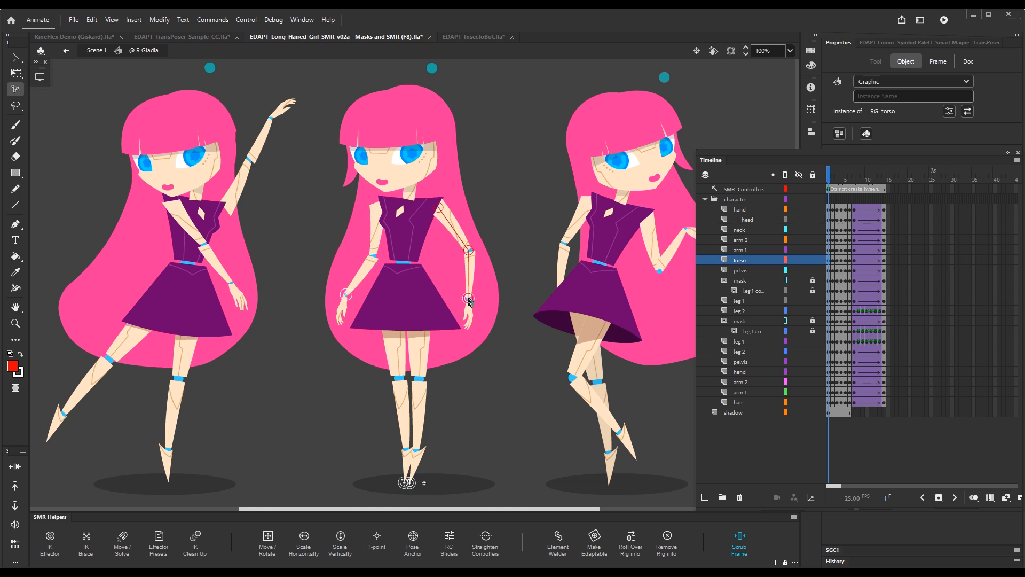
Repose the middle girl by pulling her bent arm's wrist effector toward the skirt, spreading her feet and nudging the pelvis
{"action": "left_click", "coordinate": [470, 302]}
{"action": "left_click_drag", "start_coordinate": [469, 304], "coordinate": [424, 313]}
{"action": "mouse_move", "coordinate": [408, 483]}
{"action": "left_mouse_down"}
{"action": "mouse_move", "coordinate": [290, 464]}
{"action": "mouse_move", "coordinate": [357, 469]}
{"action": "mouse_move", "coordinate": [412, 448]}
{"action": "mouse_move", "coordinate": [481, 405]}
{"action": "mouse_move", "coordinate": [496, 380]}
{"action": "mouse_move", "coordinate": [396, 483]}
{"action": "left_mouse_up"}
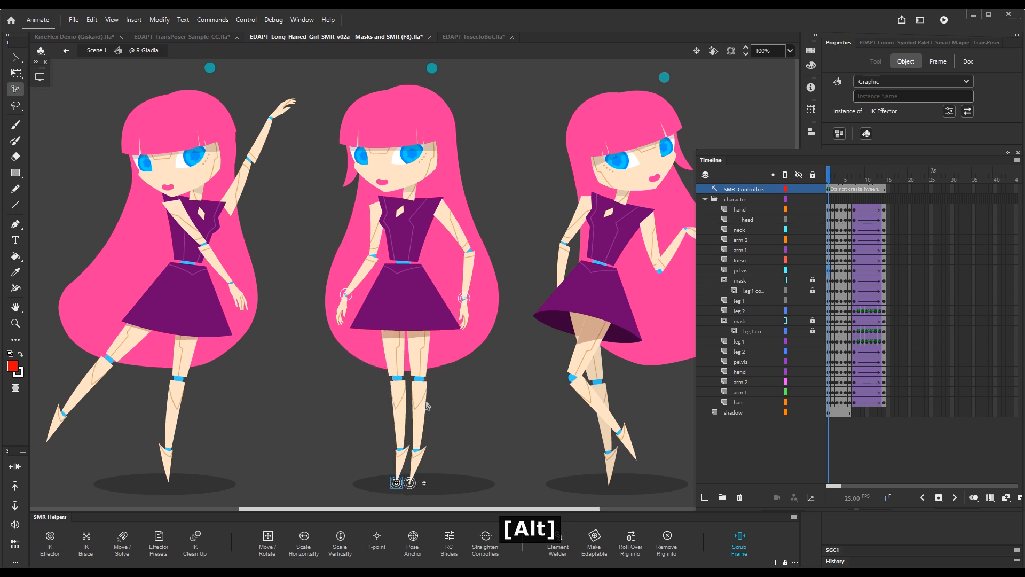
{"action": "mouse_move", "coordinate": [447, 322]}
{"action": "left_mouse_down"}
{"action": "mouse_move", "coordinate": [429, 342]}
{"action": "mouse_move", "coordinate": [455, 310]}
{"action": "mouse_move", "coordinate": [440, 320]}
{"action": "mouse_move", "coordinate": [433, 312]}
{"action": "left_mouse_up"}
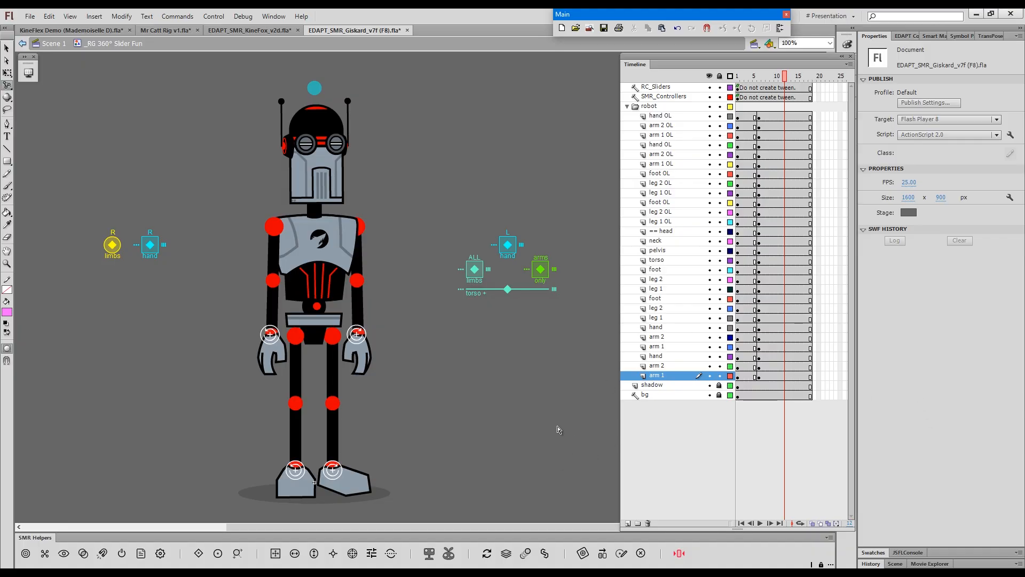
In Flash's EDAPT_SMR_Giskard_v7f (F8).fla, accept the KineFlex quick settings with Jump to current Keyframe enabled and tilt the robot's head slightly and back
{"action": "key", "text": "shift+g"}
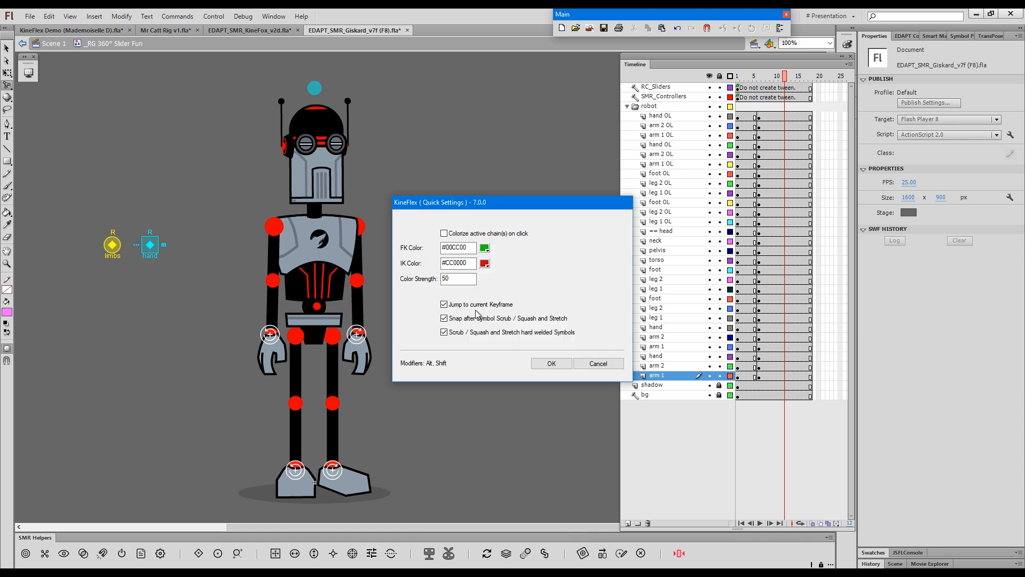
{"action": "left_click", "coordinate": [552, 364]}
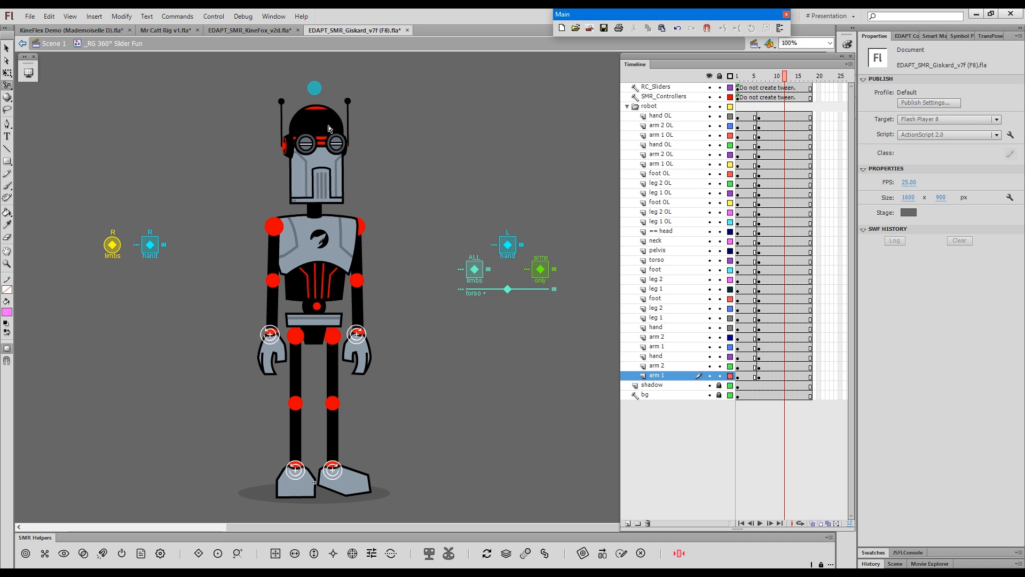
{"action": "mouse_move", "coordinate": [328, 128]}
{"action": "left_mouse_down"}
{"action": "mouse_move", "coordinate": [318, 127]}
{"action": "mouse_move", "coordinate": [343, 131]}
{"action": "mouse_move", "coordinate": [322, 127]}
{"action": "left_mouse_up"}
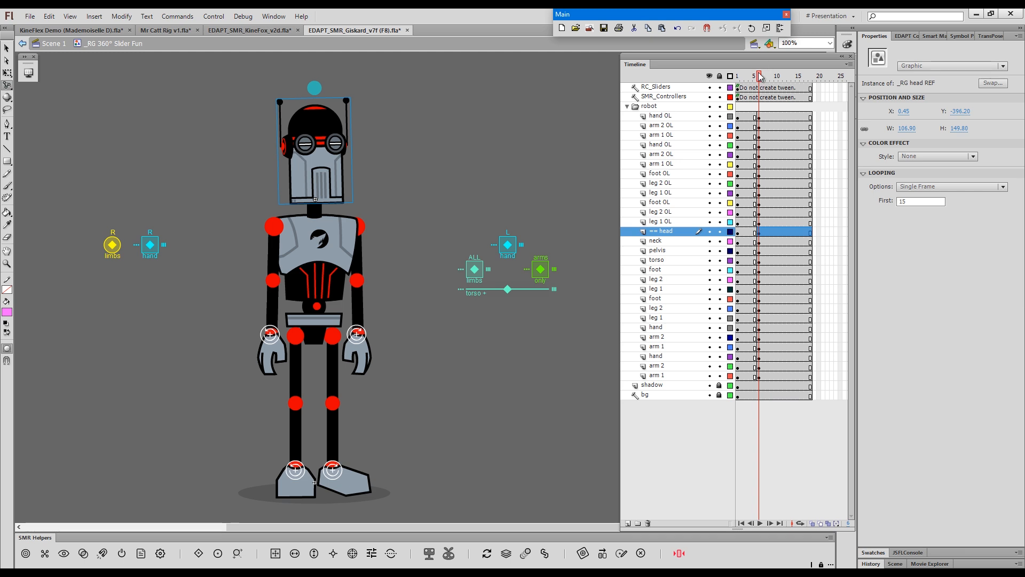
{"action": "left_click_drag", "start_coordinate": [315, 128], "coordinate": [317, 128]}
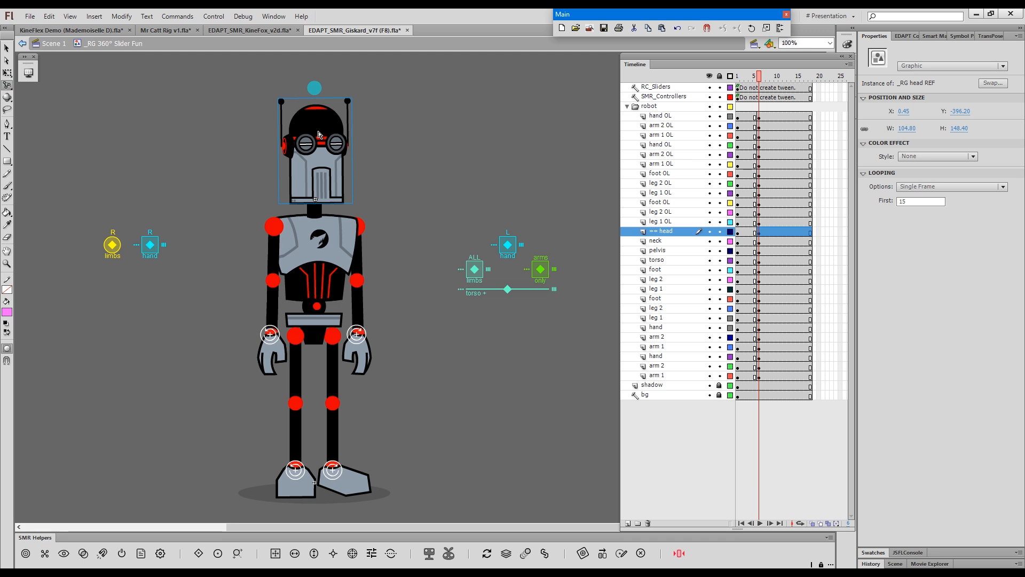
{"action": "left_click", "coordinate": [402, 131]}
Turn off Jump to current Keyframe and try to move the robot's wrist effector from frame 12, dismissing the output message
{"action": "left_click", "coordinate": [784, 78]}
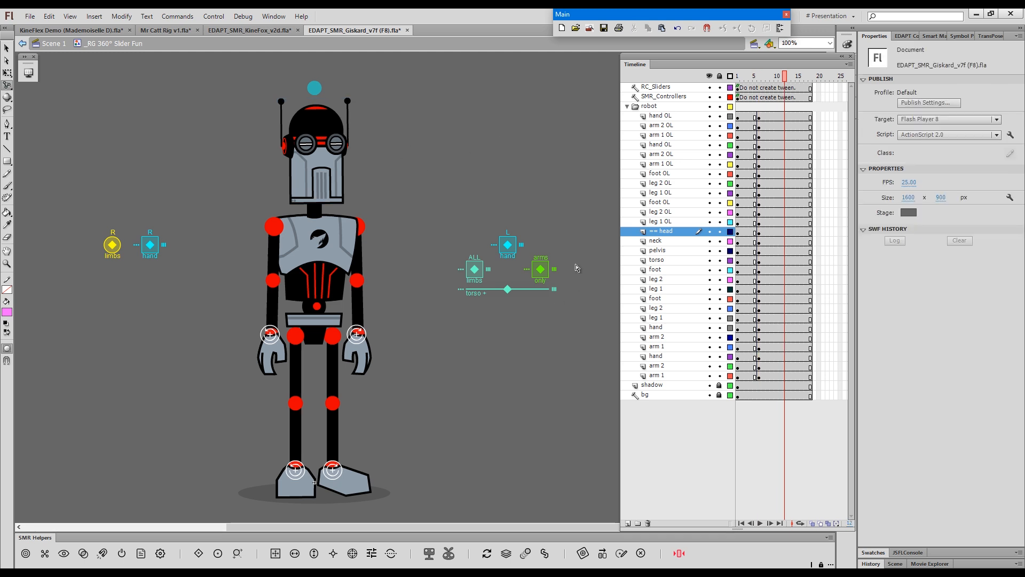
{"action": "key", "text": "shift+g"}
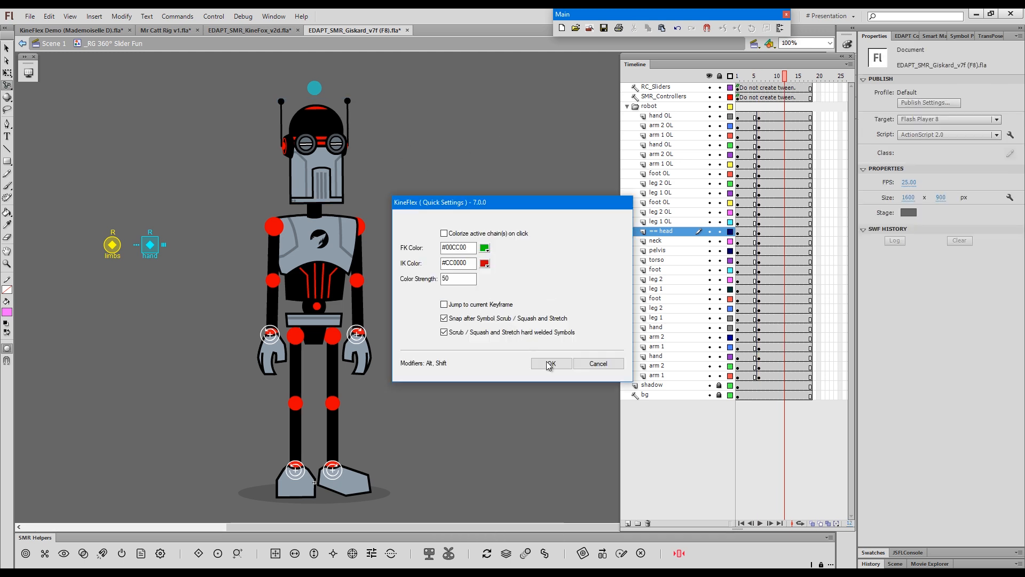
{"action": "left_click", "coordinate": [550, 364]}
{"action": "left_click", "coordinate": [359, 341]}
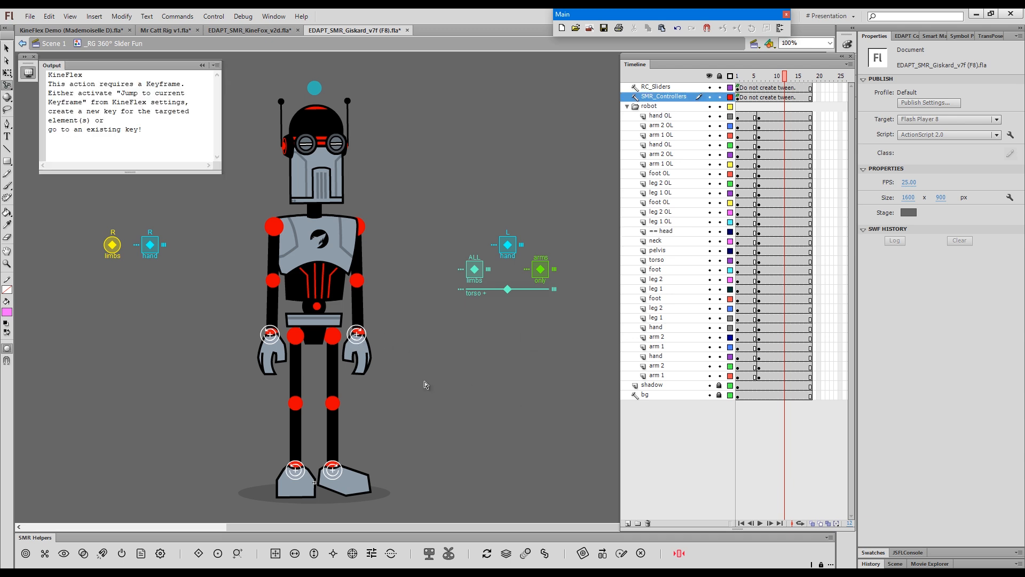
{"action": "left_click", "coordinate": [480, 370]}
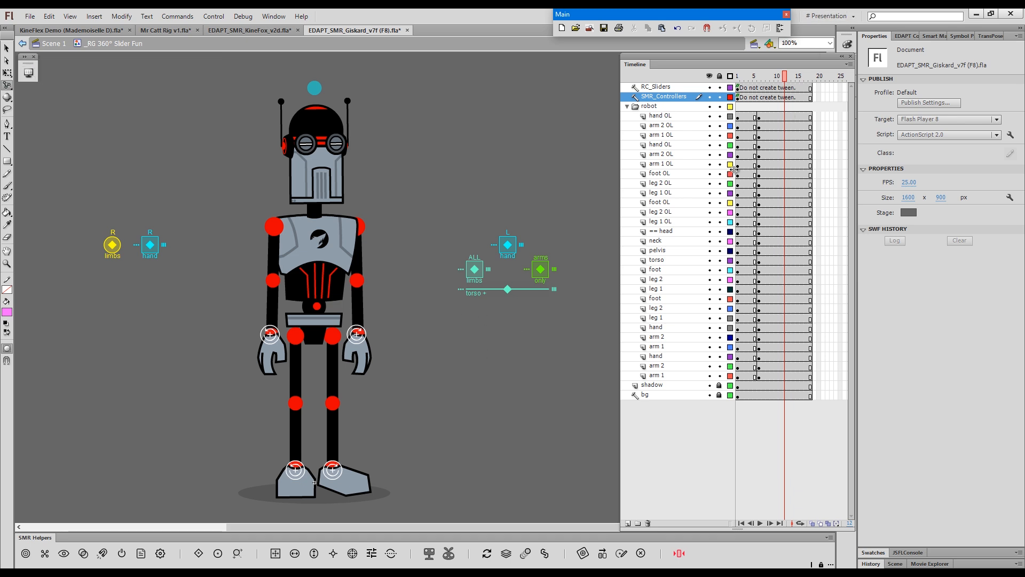
Review the KineFlex quick settings without changes, then scrub the robot's torso symbol through its views to first frame 12
{"action": "key", "text": "shift+g"}
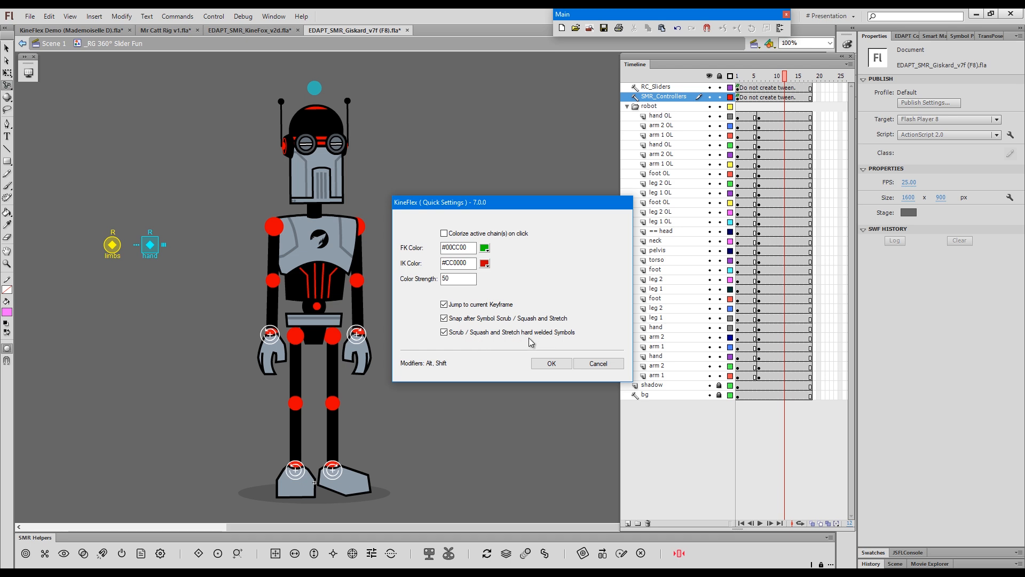
{"action": "left_click", "coordinate": [599, 365]}
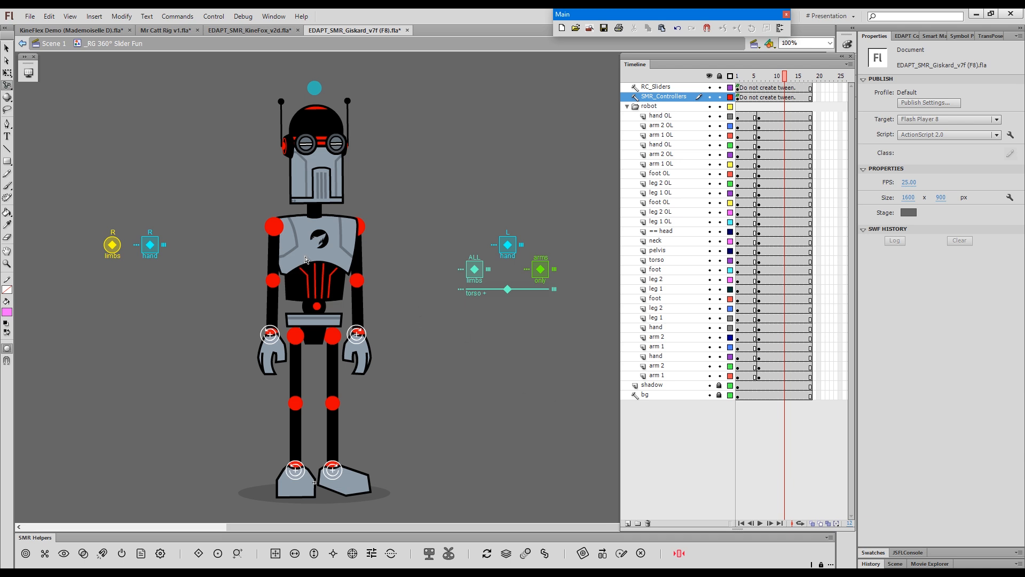
{"action": "left_click", "coordinate": [325, 262], "text": "alt+shift"}
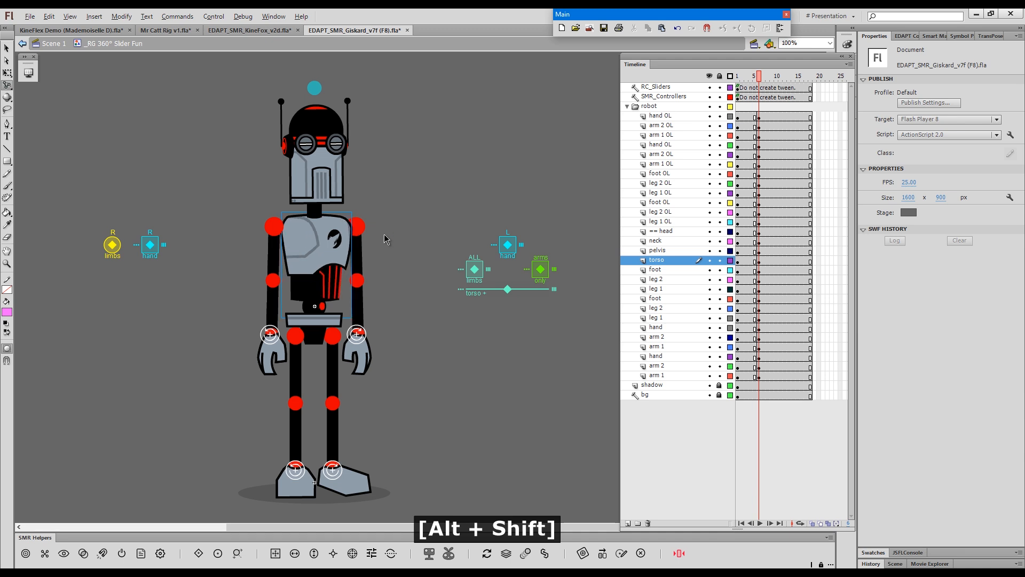
{"action": "left_click", "coordinate": [316, 261], "text": "alt+shift"}
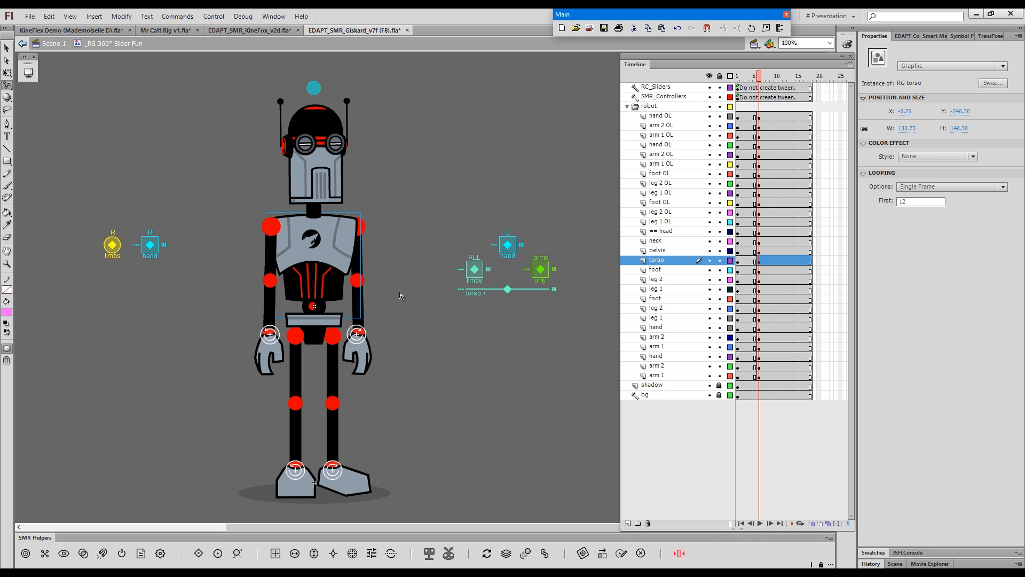
Turn off Snap after Symbol Scrub / Squash and Stretch and scrub the robot's torso symbol to first frame 21
{"action": "key", "text": "shift+g"}
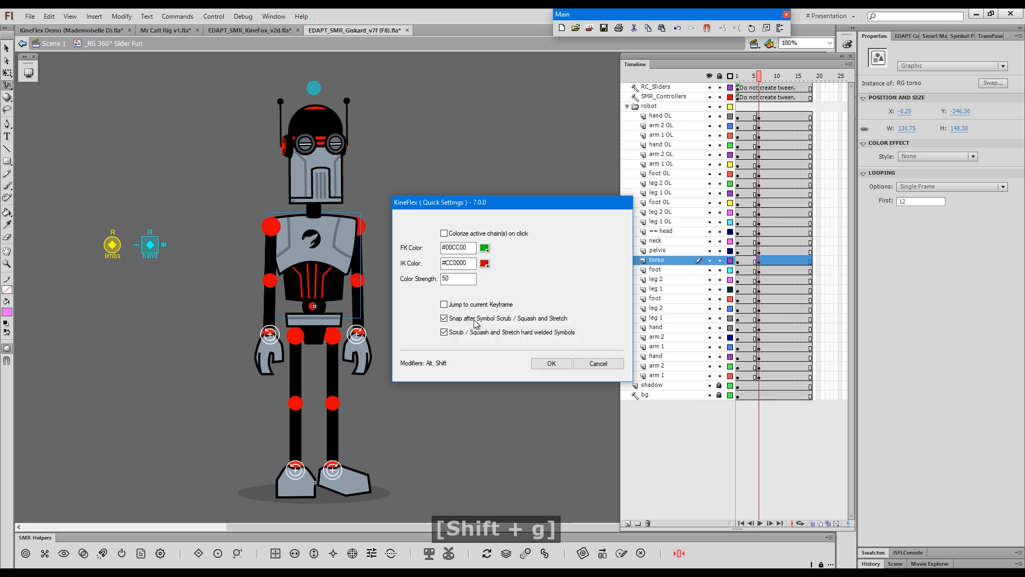
{"action": "left_click", "coordinate": [552, 364]}
{"action": "key", "text": "alt+shift"}
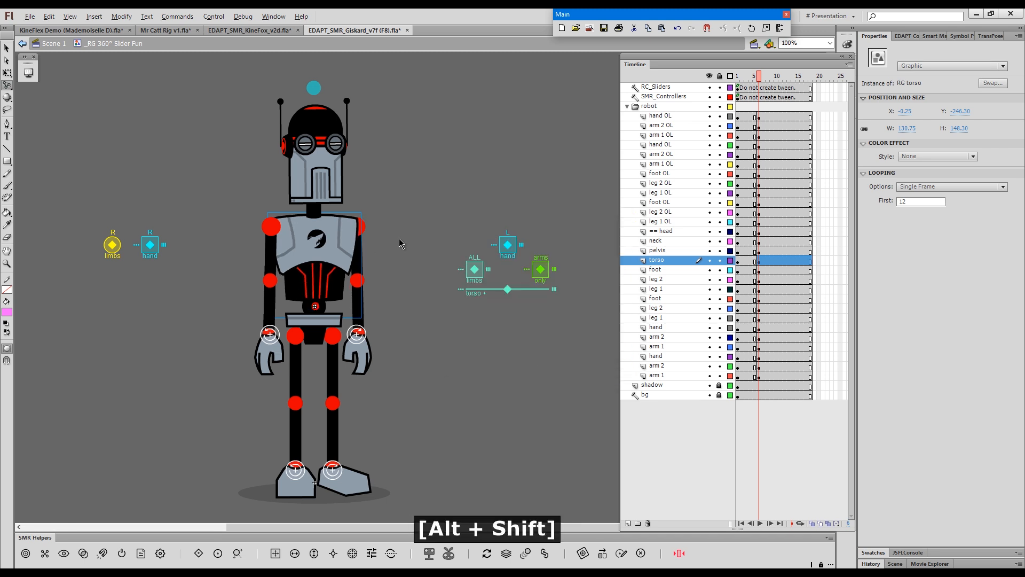
{"action": "key", "text": "alt+shift"}
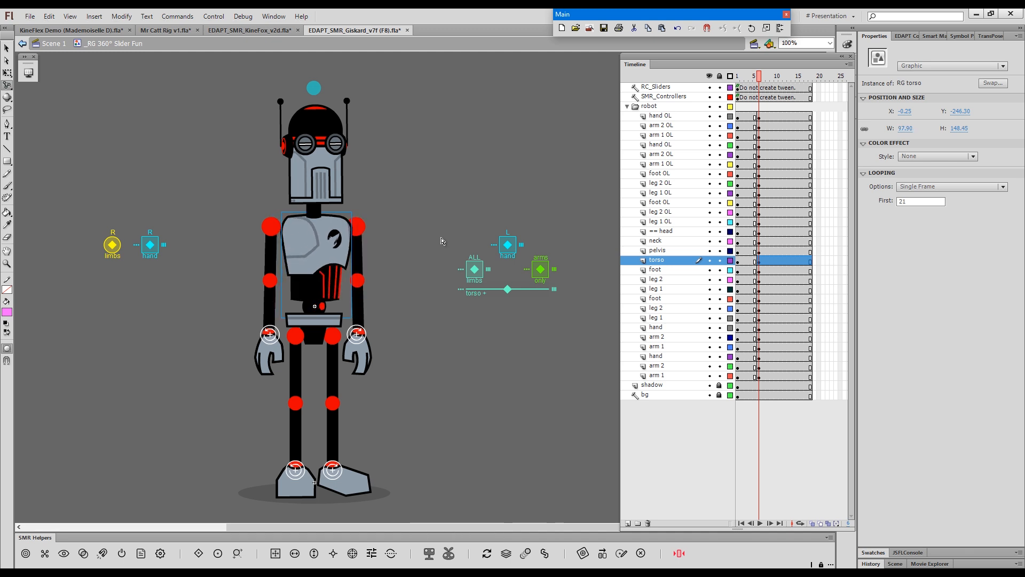
Turn on Snap after Symbol Scrub / Squash and Stretch and Jump to current Keyframe in the KineFlex quick settings
{"action": "key", "text": "shift+g"}
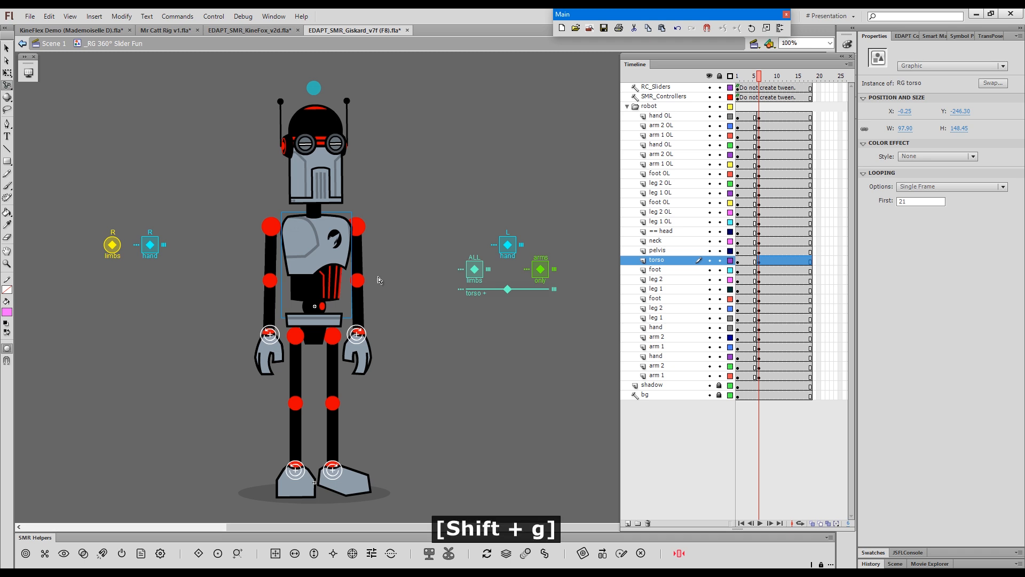
{"action": "left_click", "coordinate": [463, 321]}
{"action": "left_click", "coordinate": [494, 305]}
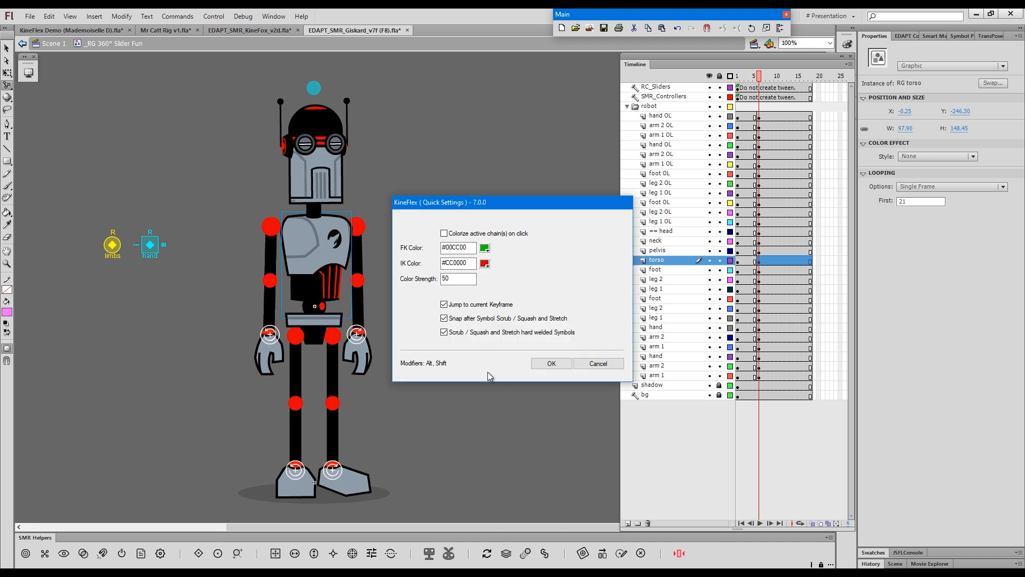
{"action": "left_click", "coordinate": [552, 365]}
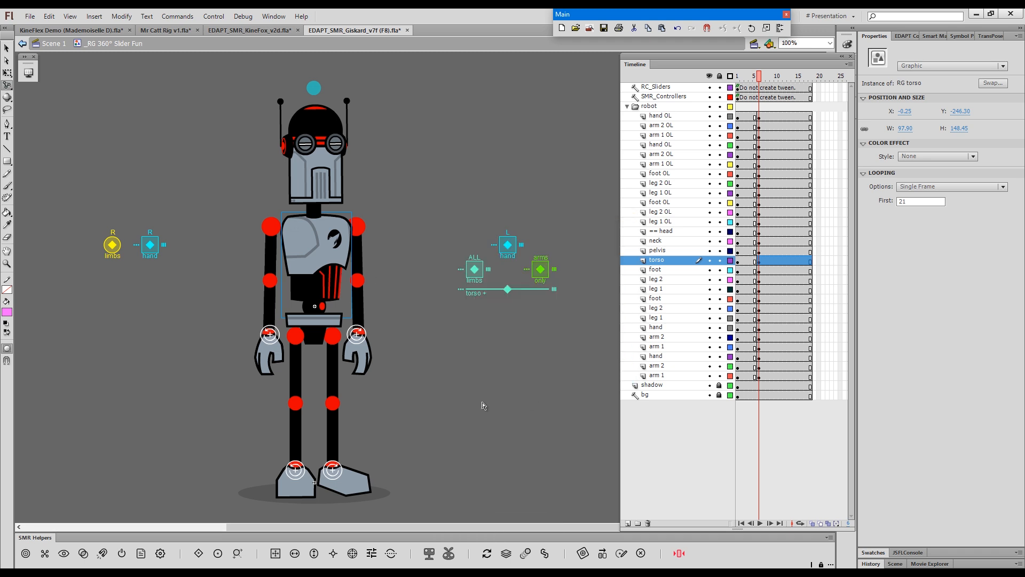
Scrub the robot's torso symbol to first frame 18 with its arms following, then deselect it
{"action": "left_click_drag", "start_coordinate": [303, 254], "coordinate": [284, 320]}
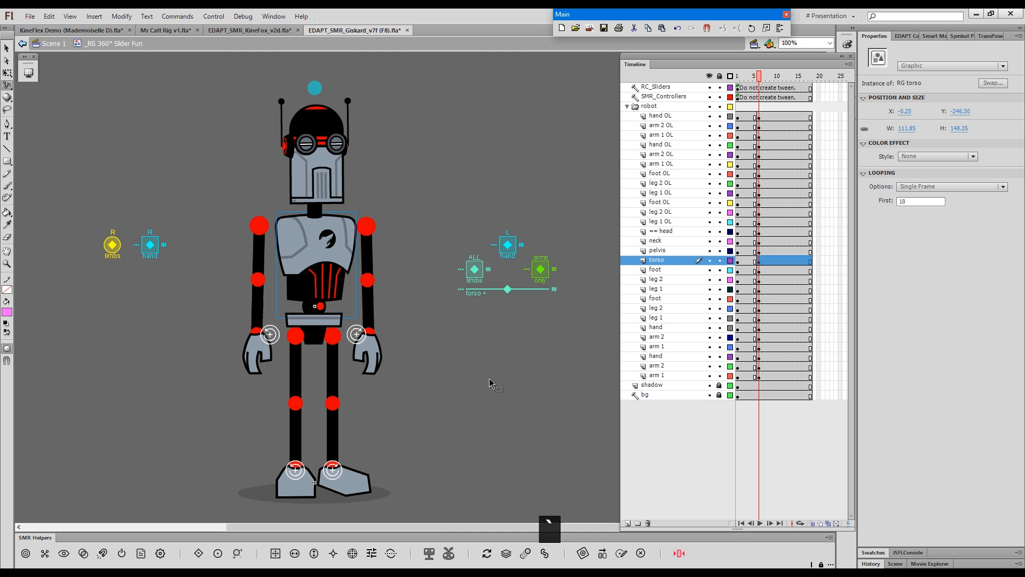
{"action": "key", "text": "grave"}
{"action": "left_click", "coordinate": [418, 352]}
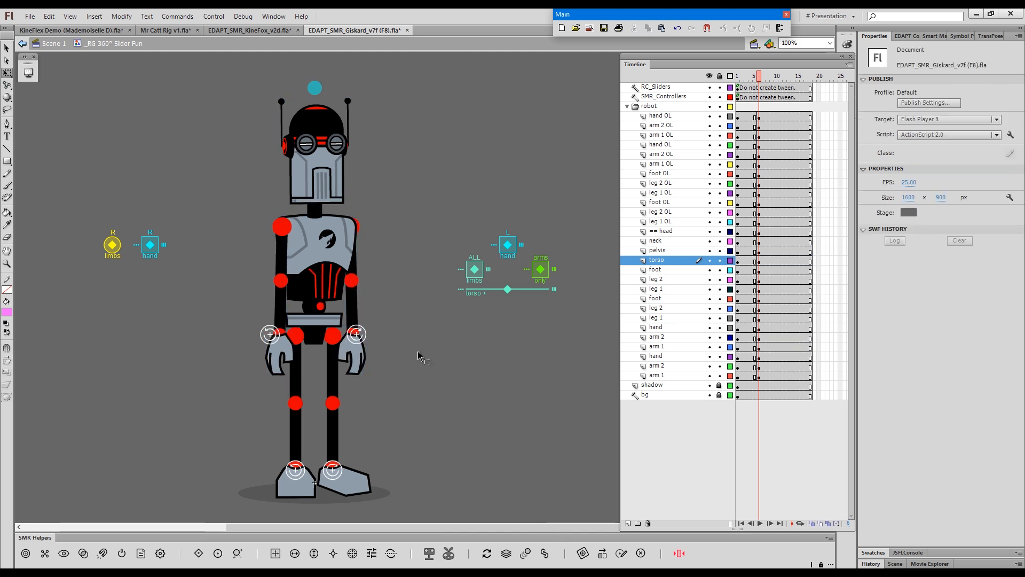
Confirm the KineFlex quick settings with Rig Complexity at Medium and shift the rabbit's torso backward and slightly down with its feet planted
{"action": "key", "text": "g"}
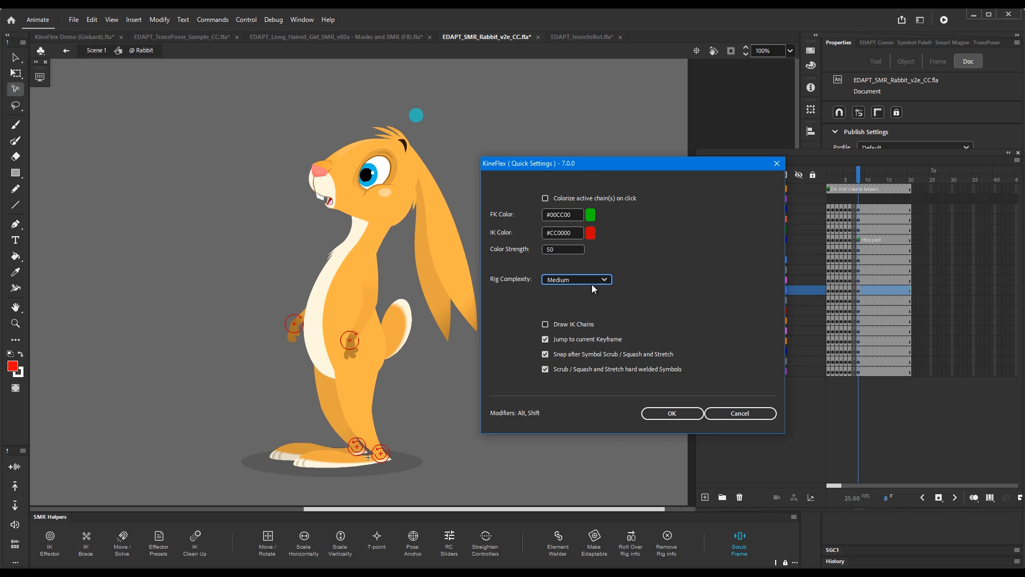
{"action": "left_click", "coordinate": [607, 283]}
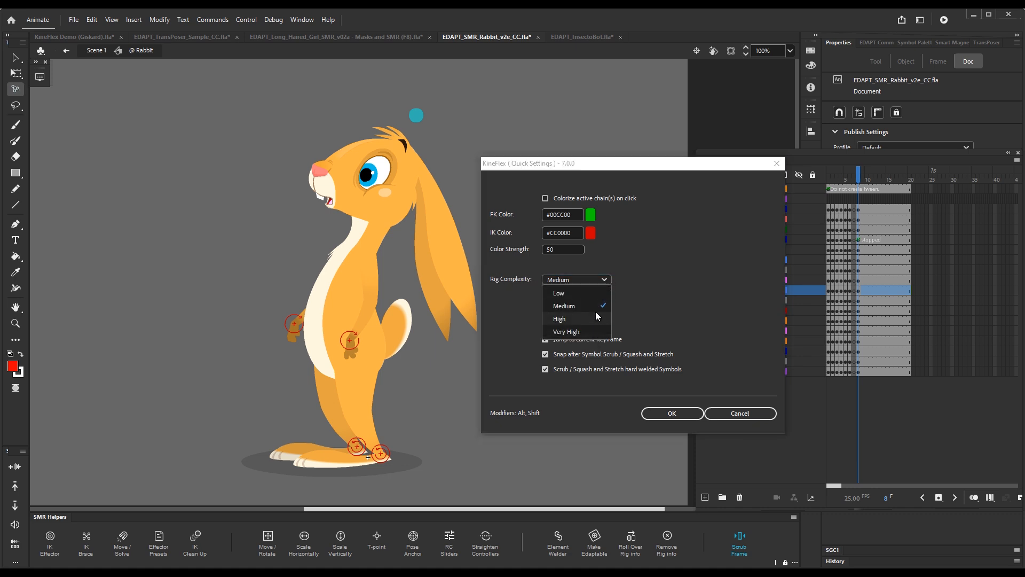
{"action": "left_click", "coordinate": [667, 305]}
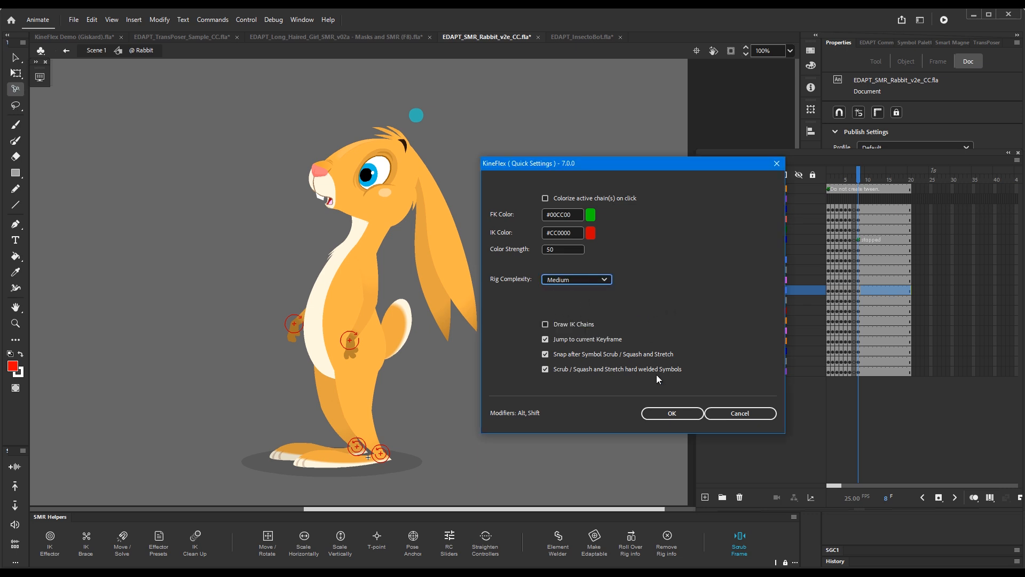
{"action": "left_click", "coordinate": [670, 413]}
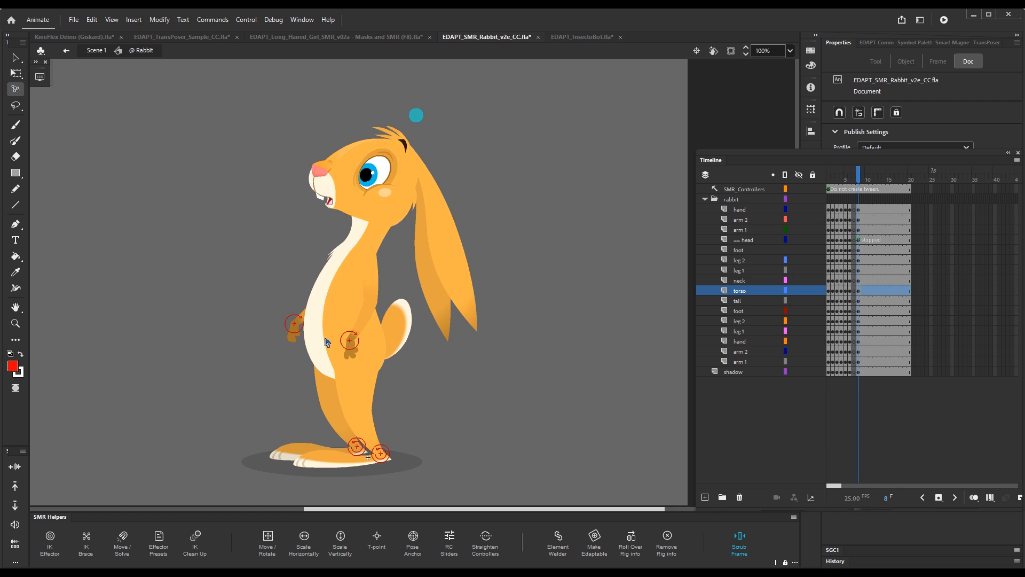
{"action": "left_click_drag", "start_coordinate": [338, 290], "coordinate": [364, 292]}
{"action": "left_click", "coordinate": [364, 293]}
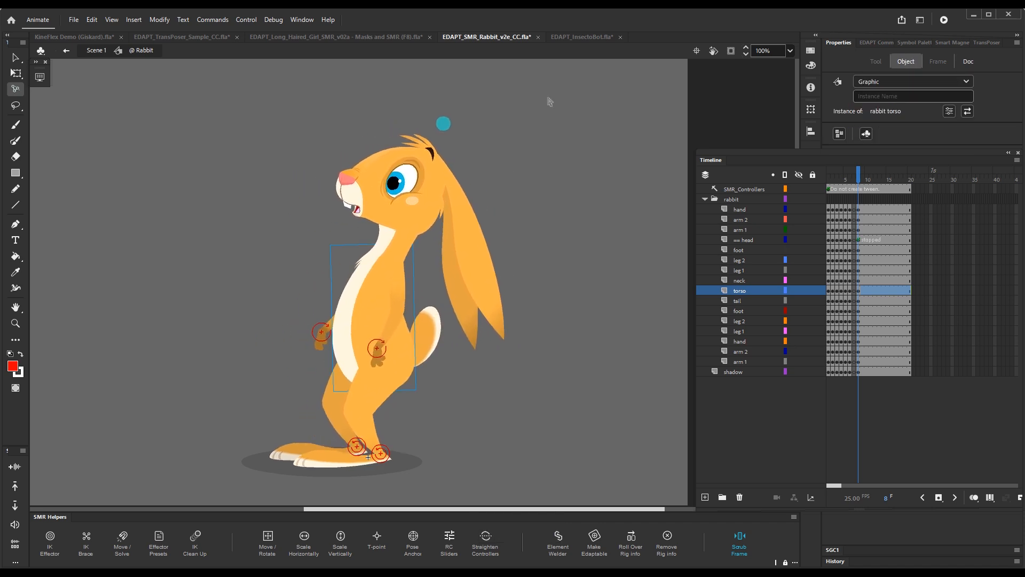
Switch to the EDAPT_InsectoBot.fla document and shift the scorpion's front body segment with KineFlex, keeping the leg tips planted
{"action": "left_click", "coordinate": [590, 37]}
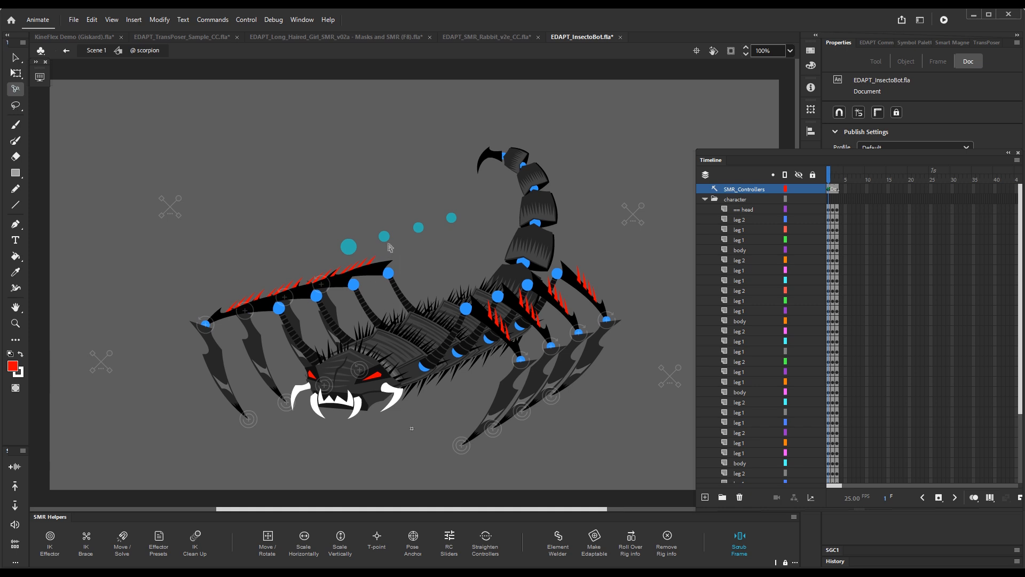
{"action": "key", "text": "shift"}
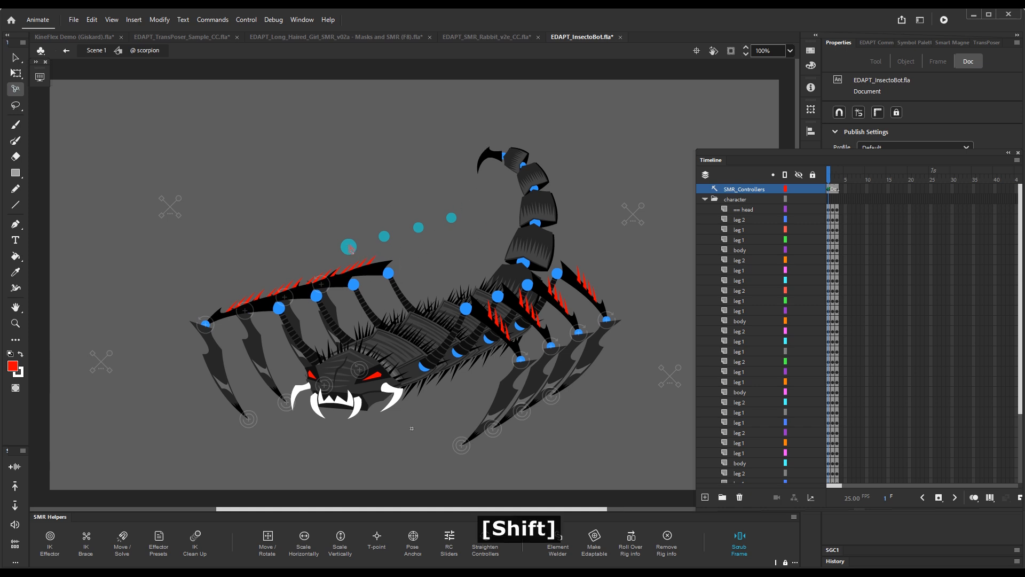
{"action": "left_click_drag", "start_coordinate": [389, 273], "coordinate": [376, 256]}
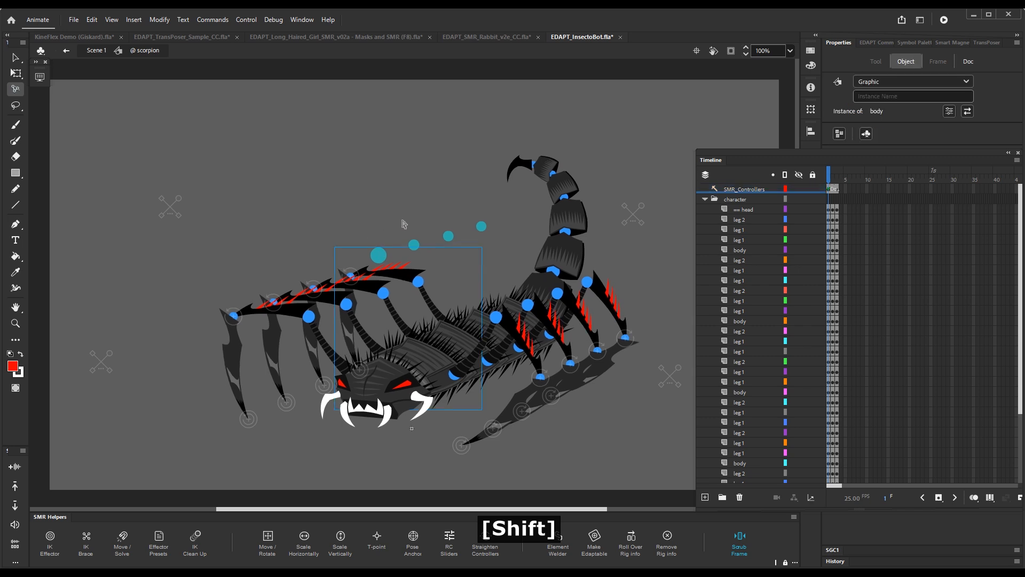
Set Rig Complexity to High in the KineFlex quick settings and move the scorpion's body back toward its original side, then deselect it
{"action": "key", "text": "shift+g"}
{"action": "left_click_drag", "start_coordinate": [502, 156], "coordinate": [656, 162]}
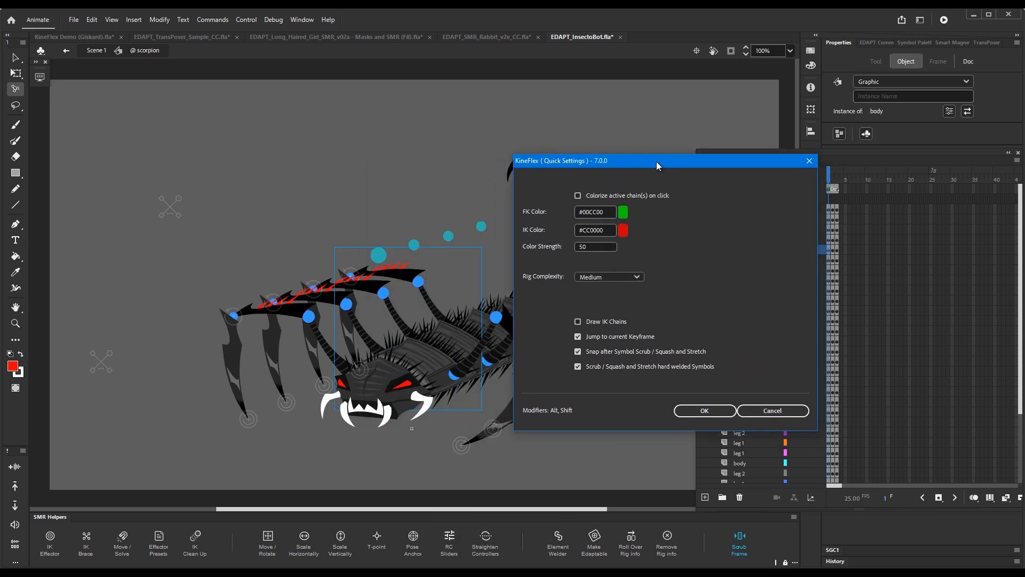
{"action": "left_click", "coordinate": [637, 279]}
{"action": "left_click", "coordinate": [620, 318]}
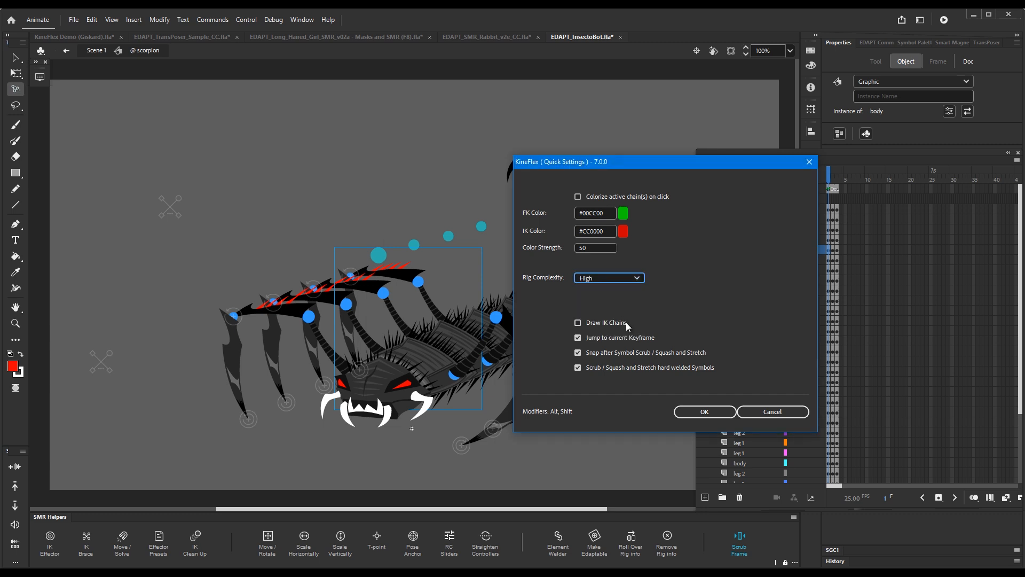
{"action": "left_click", "coordinate": [695, 415]}
{"action": "left_click_drag", "start_coordinate": [379, 255], "coordinate": [362, 280]}
{"action": "left_click", "coordinate": [419, 195]}
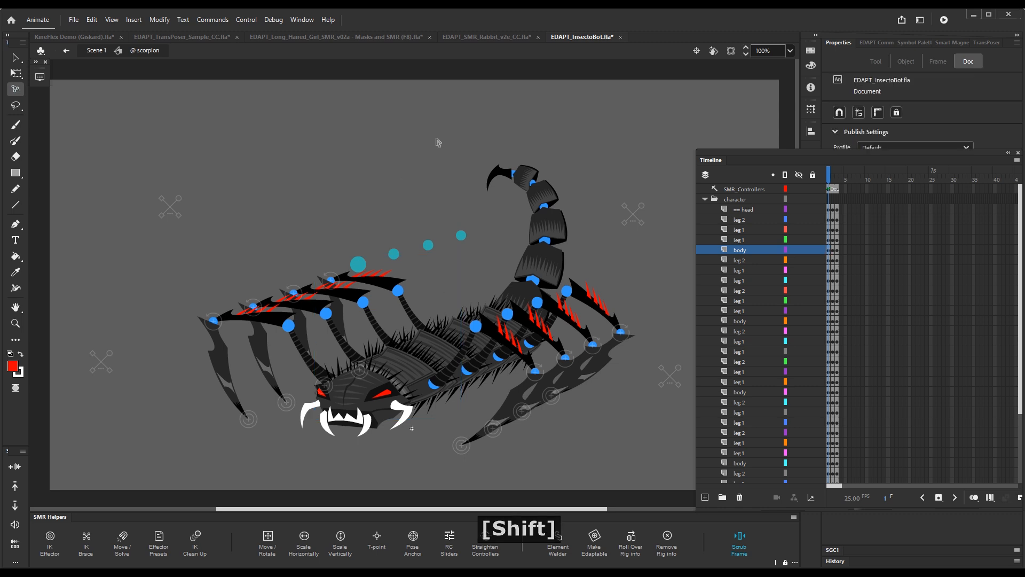
Review the Rig Complexity options in the KineFlex quick settings and close them without changes
{"action": "key", "text": "shift+g"}
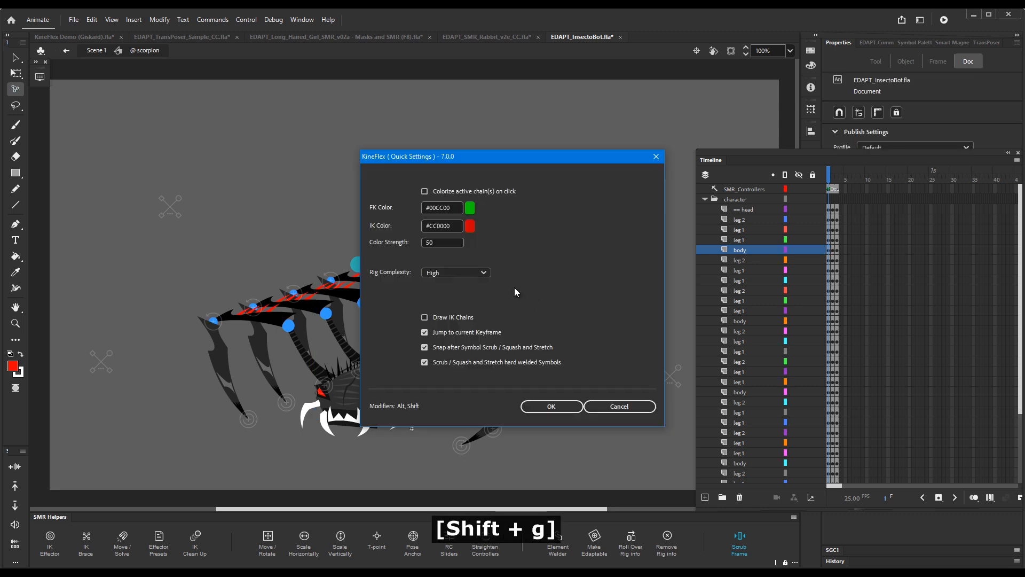
{"action": "left_click", "coordinate": [480, 272]}
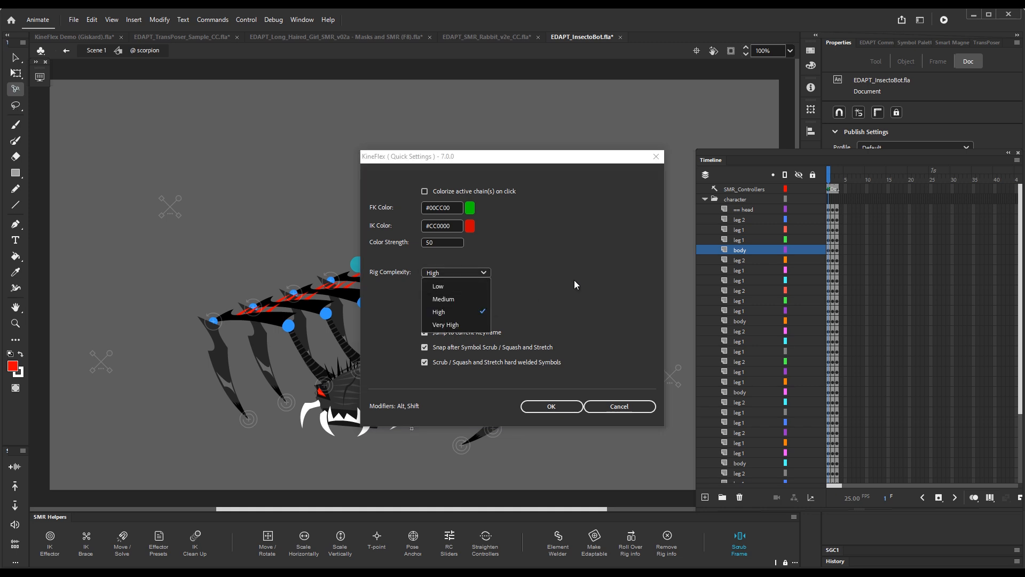
{"action": "left_click", "coordinate": [581, 267]}
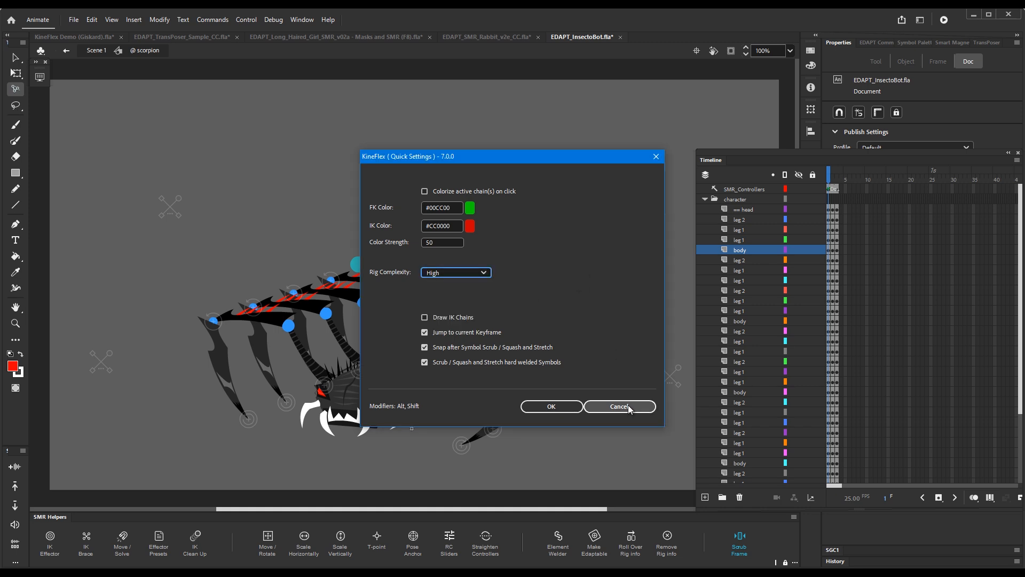
{"action": "left_click", "coordinate": [625, 406]}
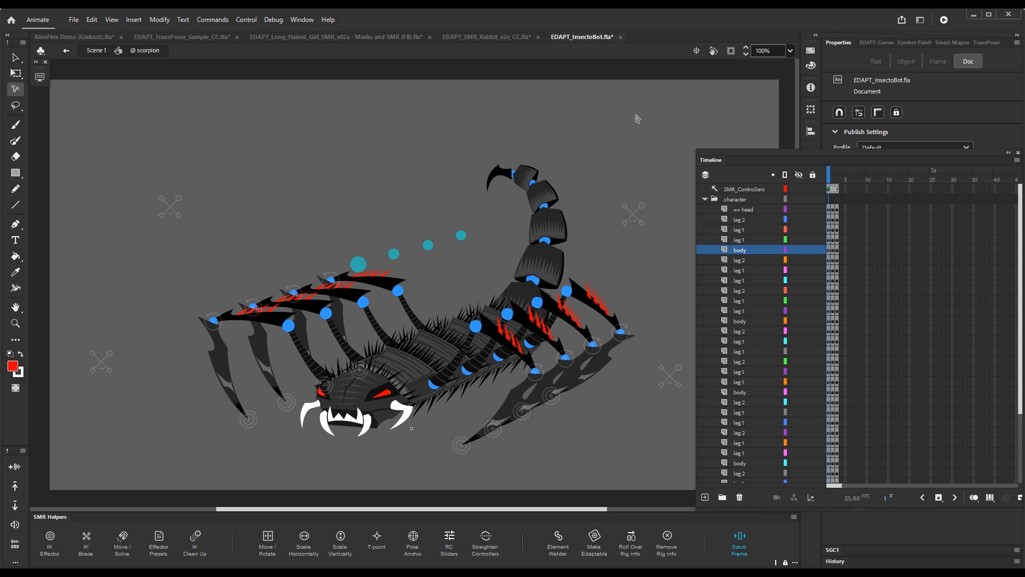